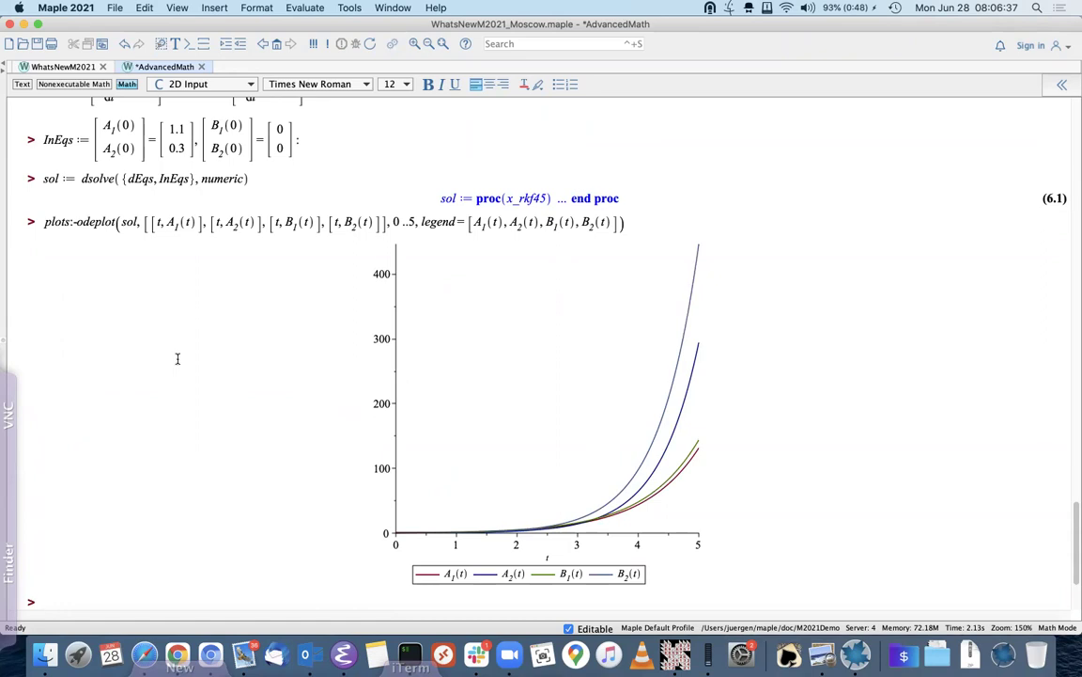
- Expand the LREtools section below the differential equation plot
{"action": "scroll", "coordinate": [67, 355], "scroll_direction": "down", "scroll_amount": 5}
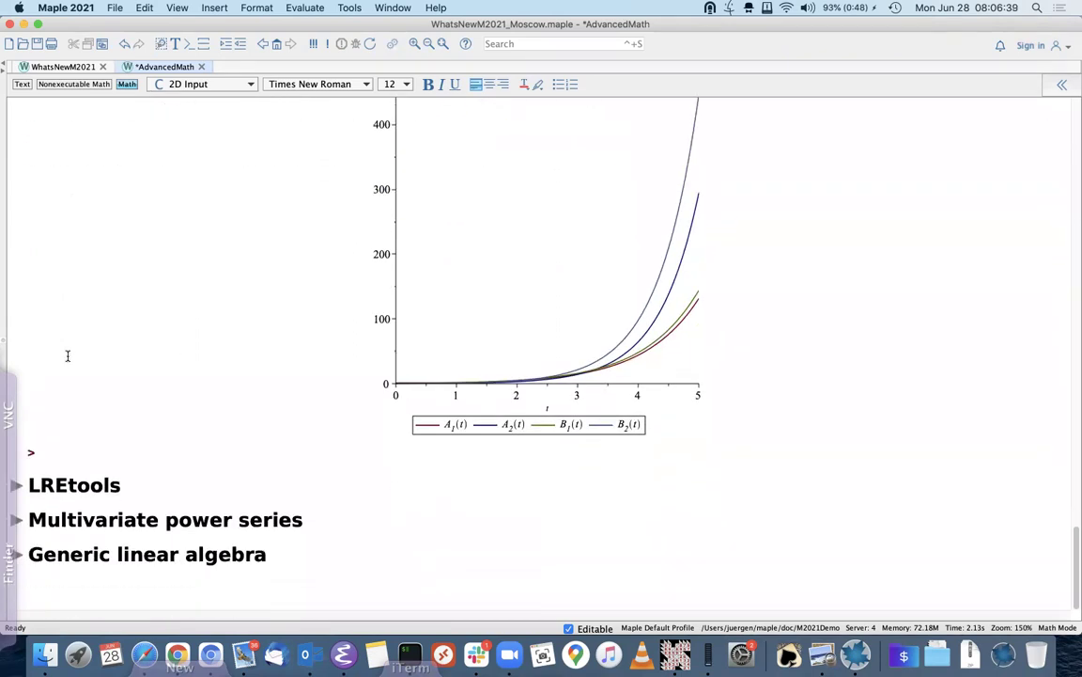
{"action": "left_click", "coordinate": [17, 485]}
{"action": "scroll", "coordinate": [271, 327], "scroll_direction": "down", "scroll_amount": 5}
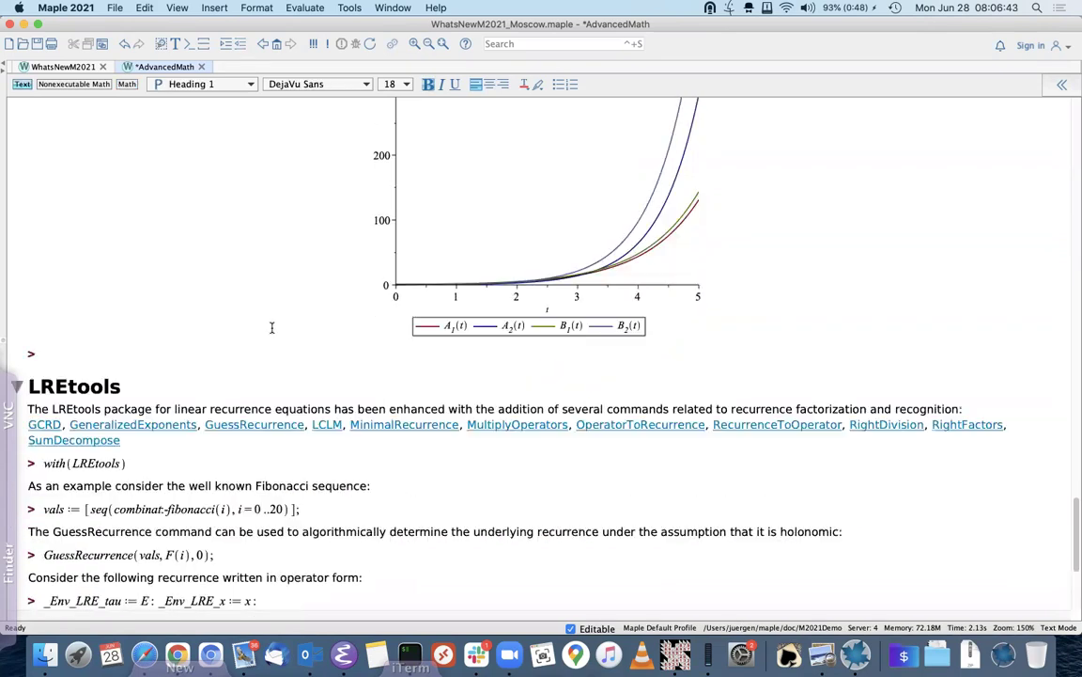
{"action": "scroll", "coordinate": [170, 233], "scroll_direction": "down", "scroll_amount": 3}
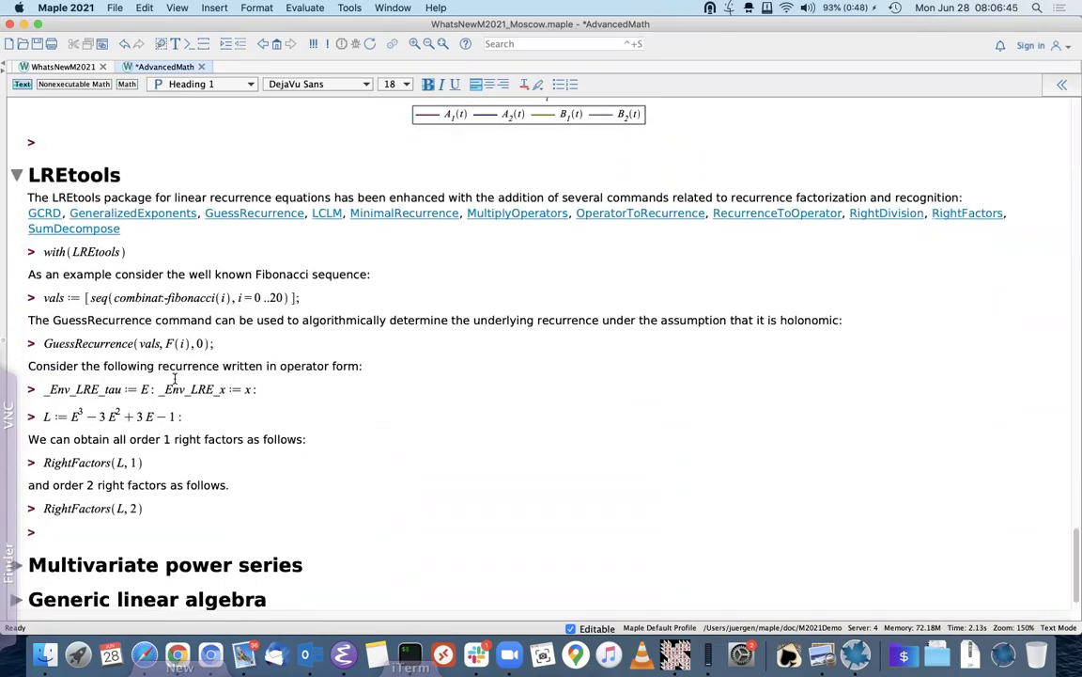
- Evaluate the LREtools commands from loading the package through guessing the recurrence of the Fibonacci sequence for i = 0..20
{"action": "left_click", "coordinate": [158, 249]}
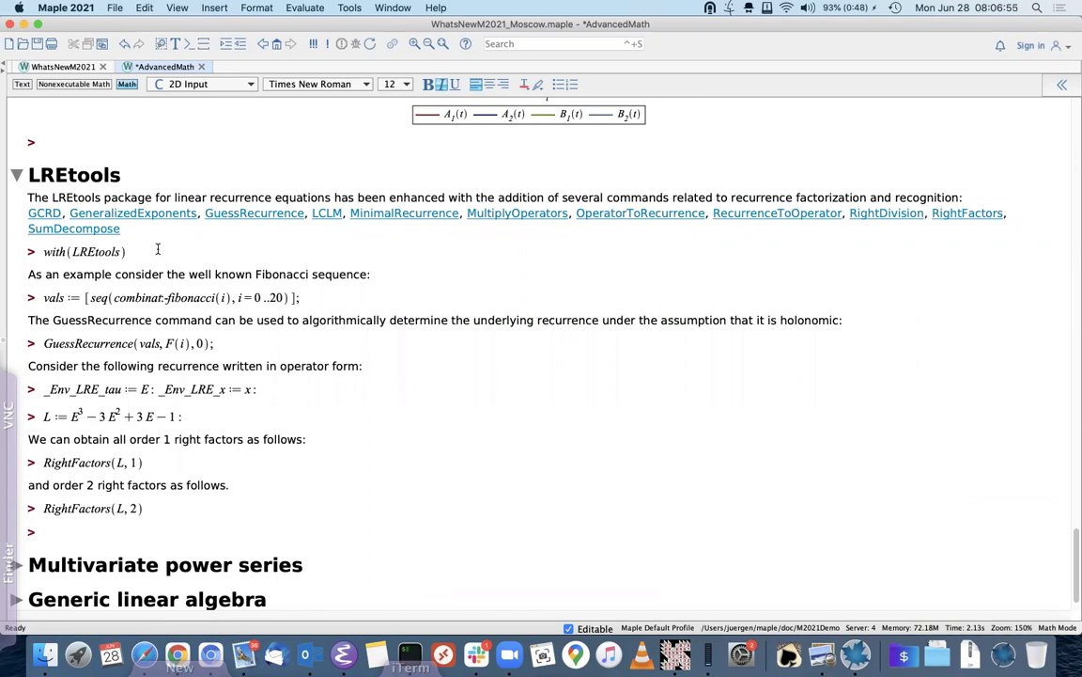
{"action": "key", "text": "Return"}
{"action": "key", "text": "Return"}
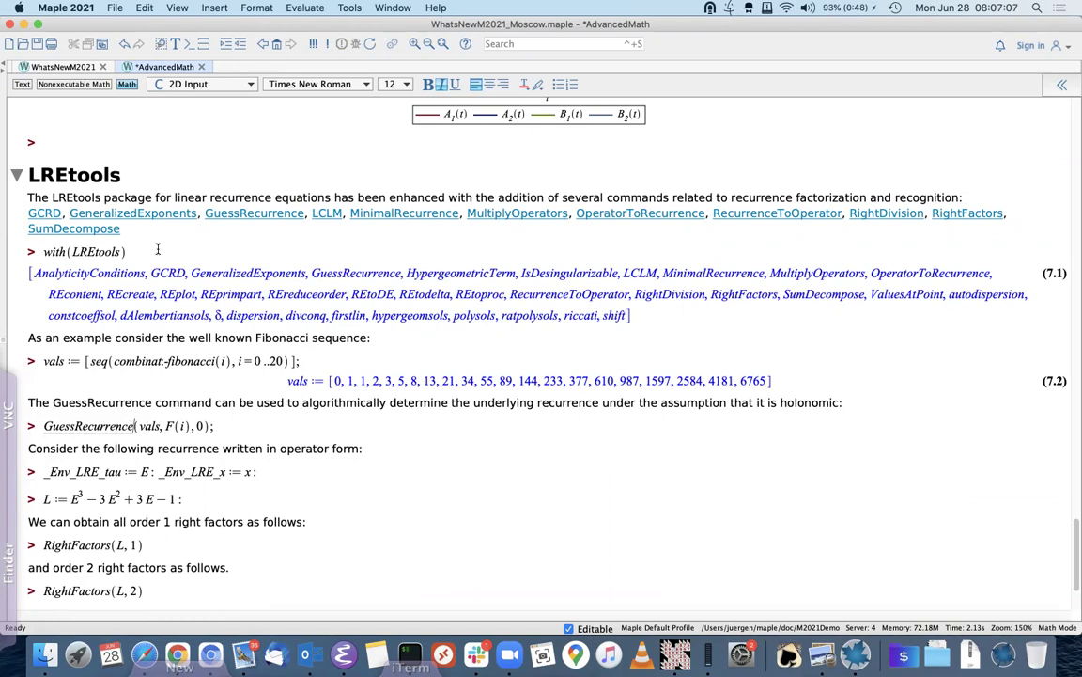
{"action": "key", "text": "Return"}
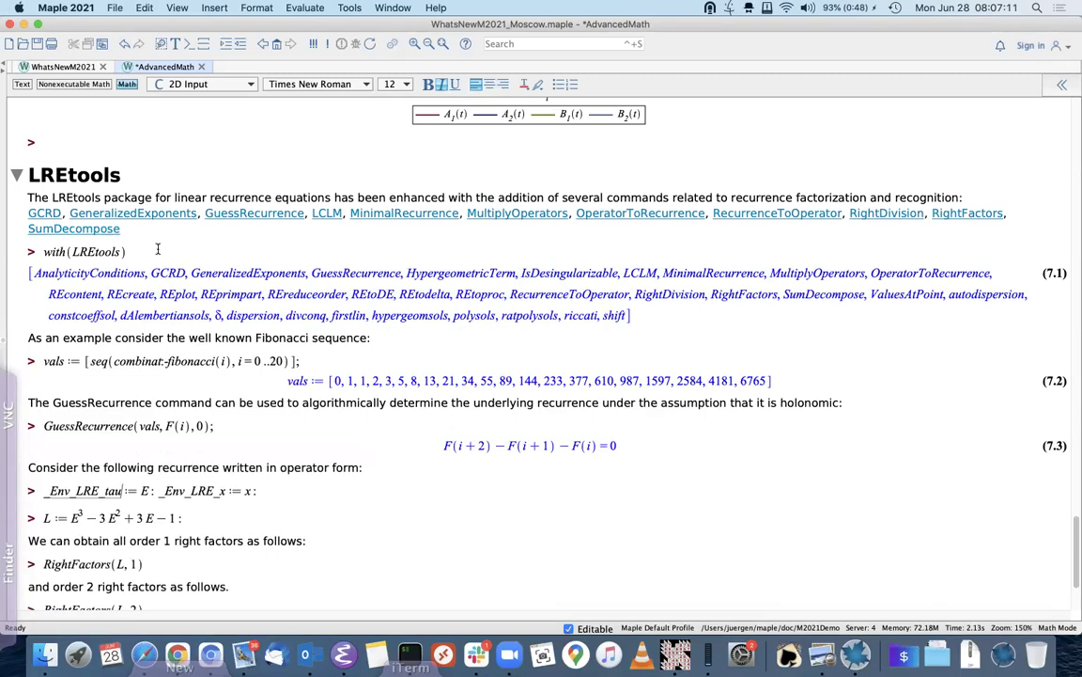
- Compute the order 1 right factors of L = E^3 - 3E^2 + 3E - 1 and highlight the family expressions in the output
{"action": "key", "text": "Return"}
{"action": "key", "text": "Return"}
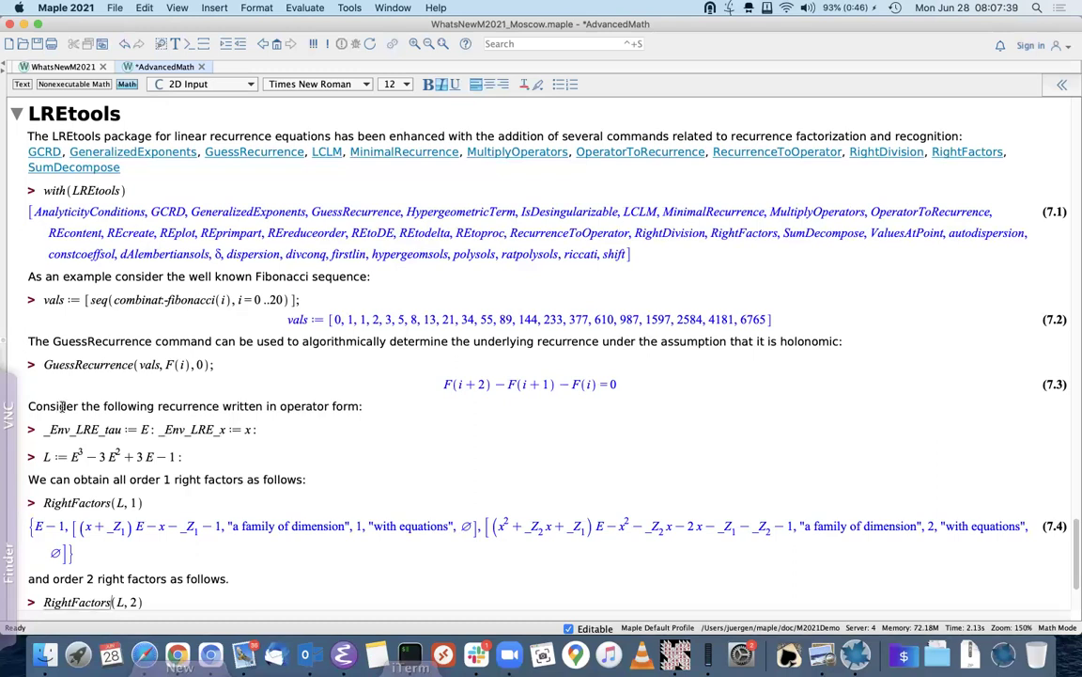
{"action": "left_click_drag", "start_coordinate": [80, 526], "coordinate": [215, 519]}
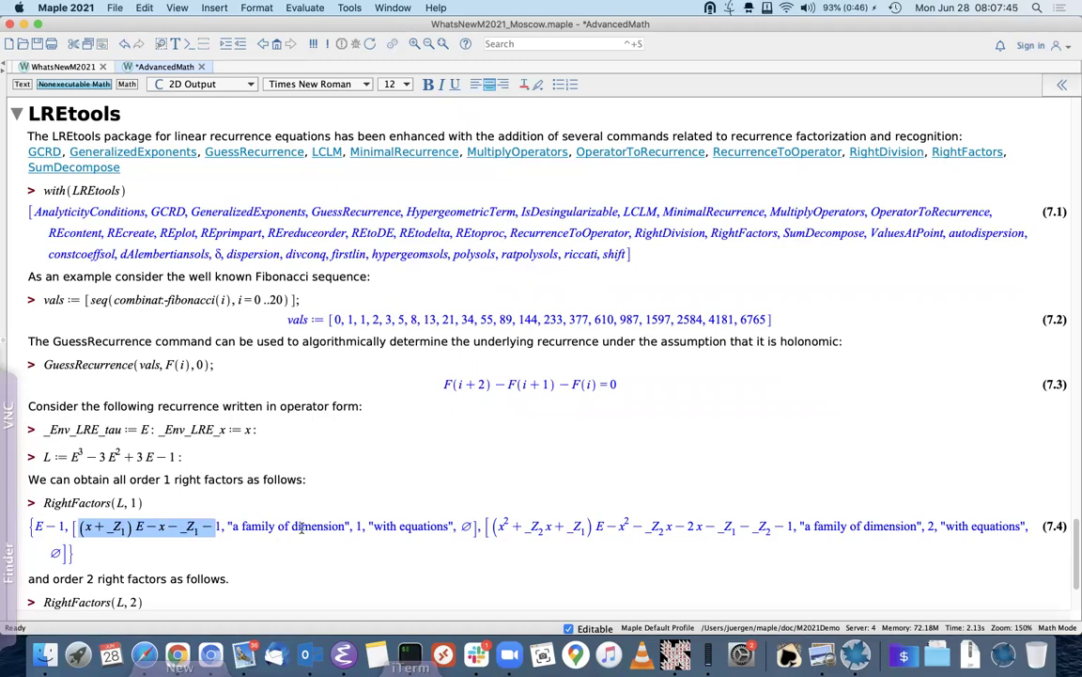
{"action": "double_click", "coordinate": [489, 528]}
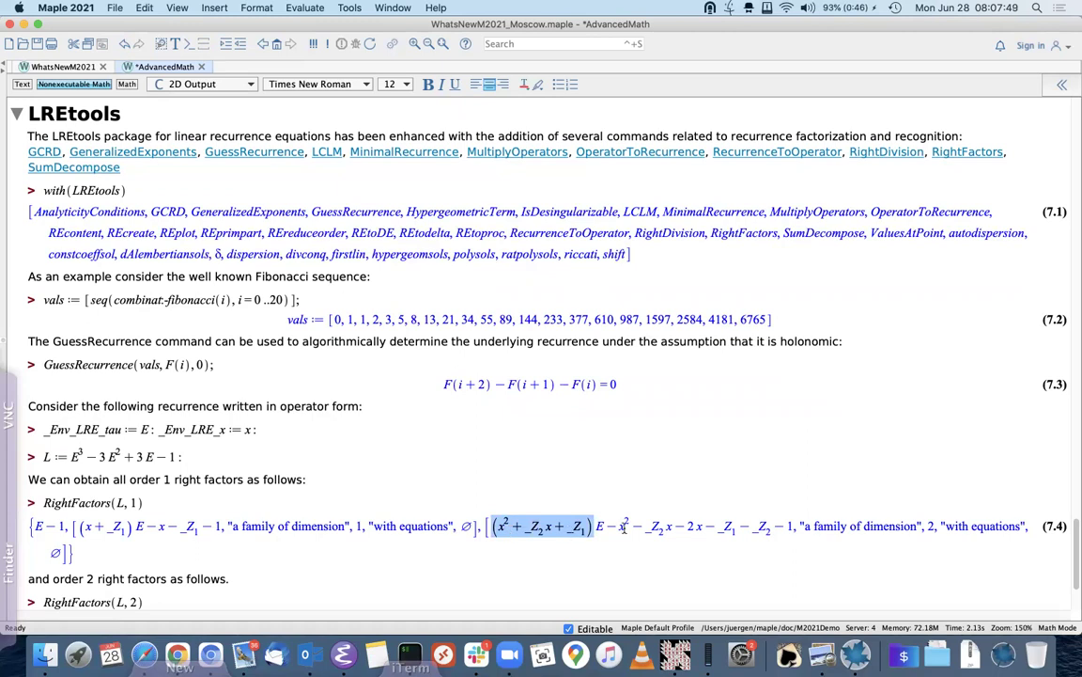
{"action": "left_click", "coordinate": [595, 526], "text": "shift"}
{"action": "left_click", "coordinate": [496, 523]}
{"action": "scroll", "coordinate": [319, 561], "scroll_direction": "down", "scroll_amount": 1}
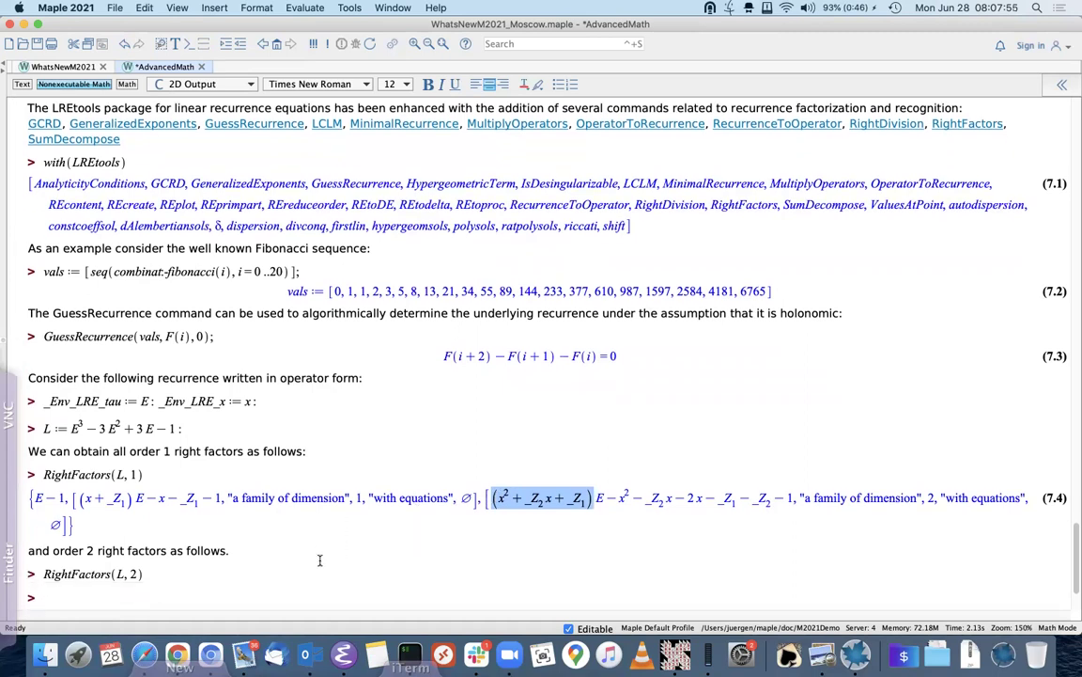
- Compute the order 2 right factors of L with RightFactors(L, 2) and review the output
{"action": "left_click", "coordinate": [150, 574]}
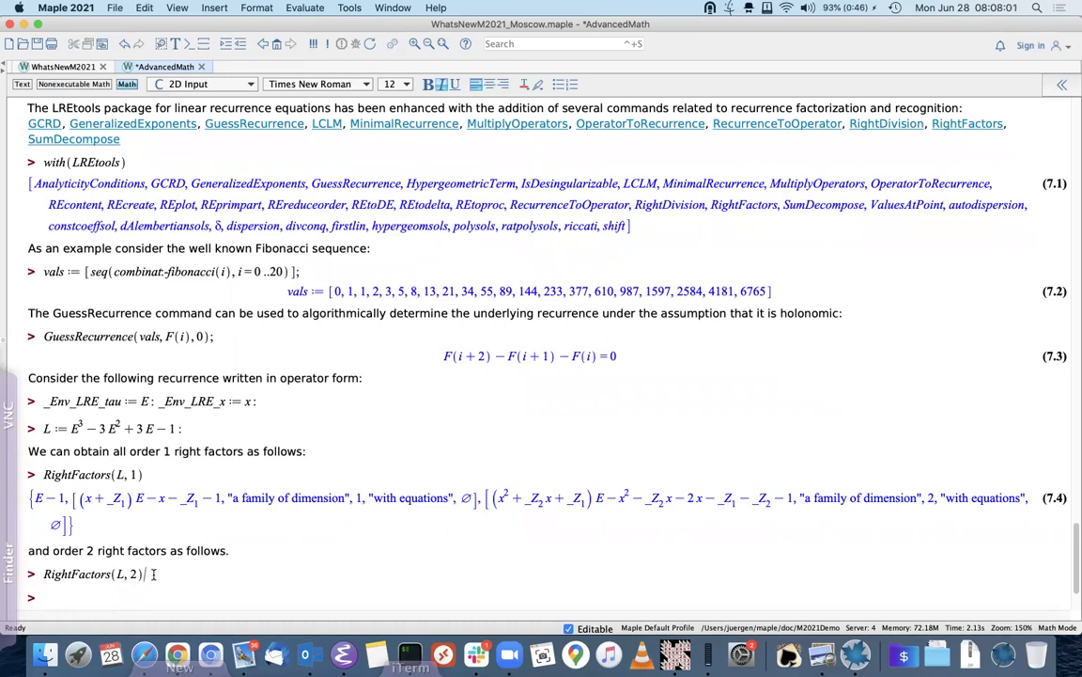
{"action": "key", "text": "Return"}
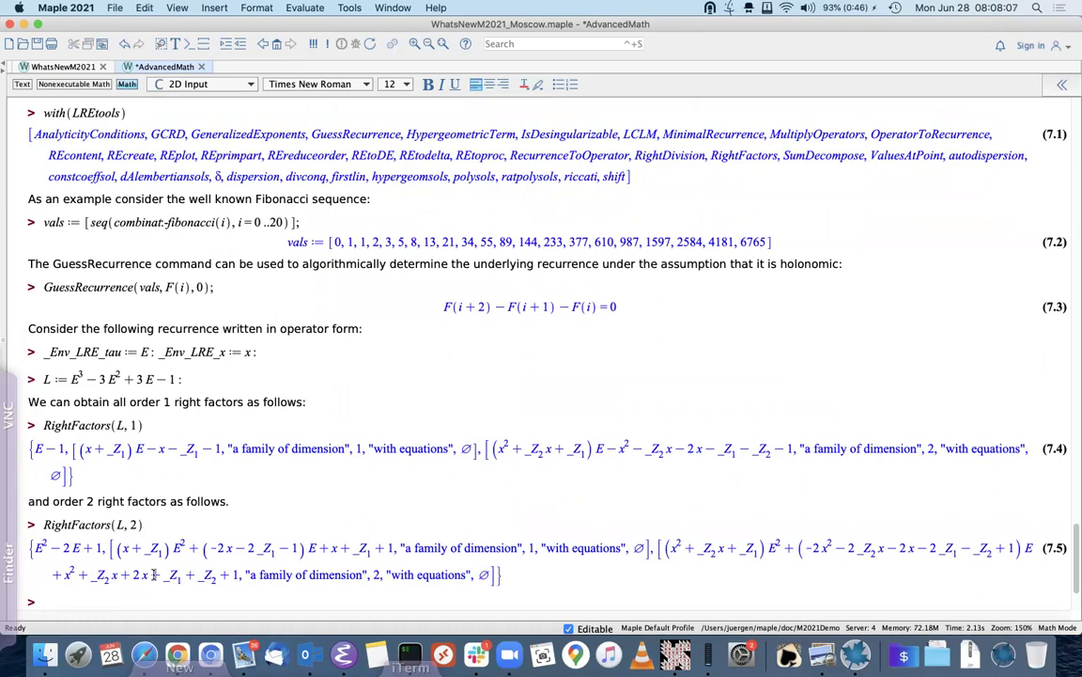
{"action": "scroll", "coordinate": [91, 482], "scroll_direction": "down", "scroll_amount": 2}
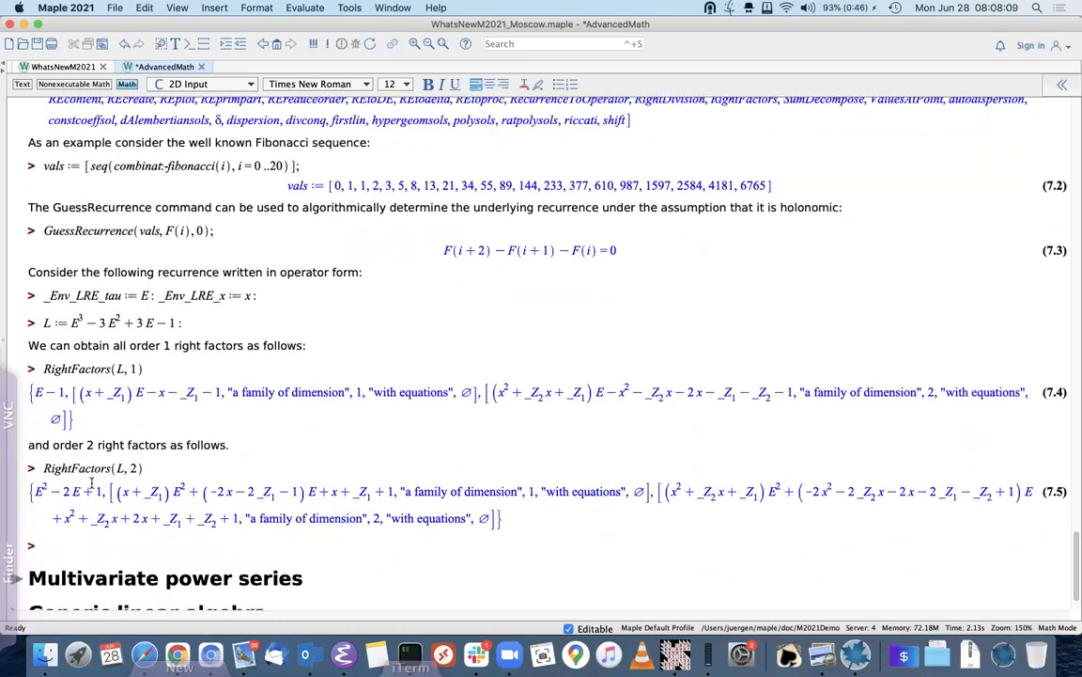
{"action": "scroll", "coordinate": [91, 481], "scroll_direction": "up", "scroll_amount": 5}
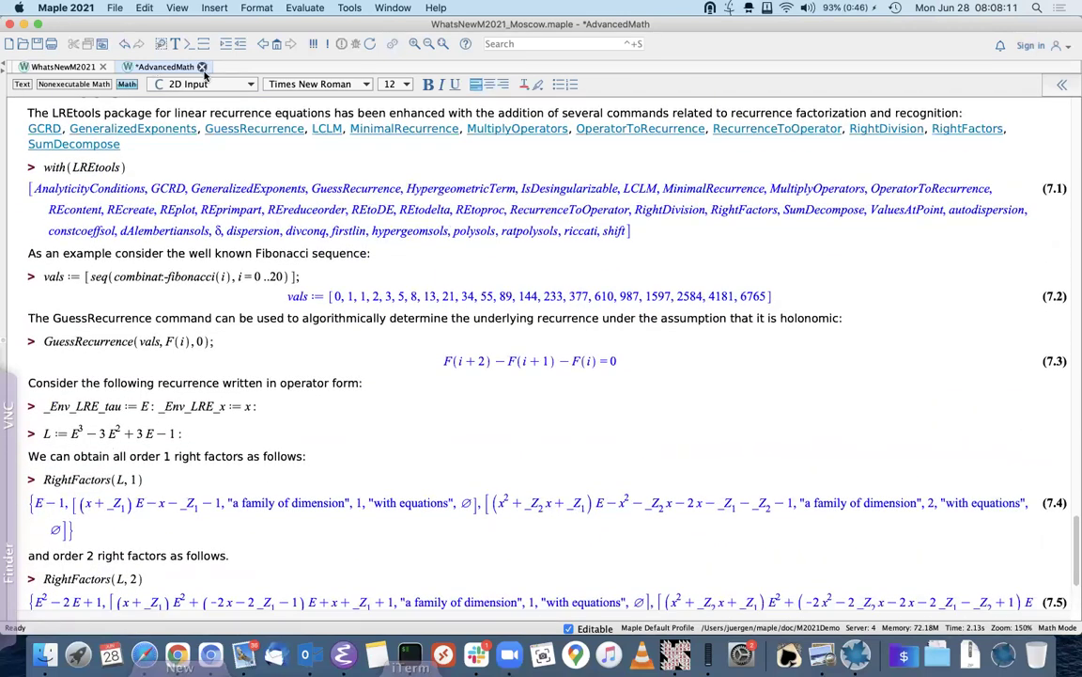
- Close the AdvancedMath worksheet without saving its changes and open the Visualization worksheet
{"action": "left_click", "coordinate": [202, 68]}
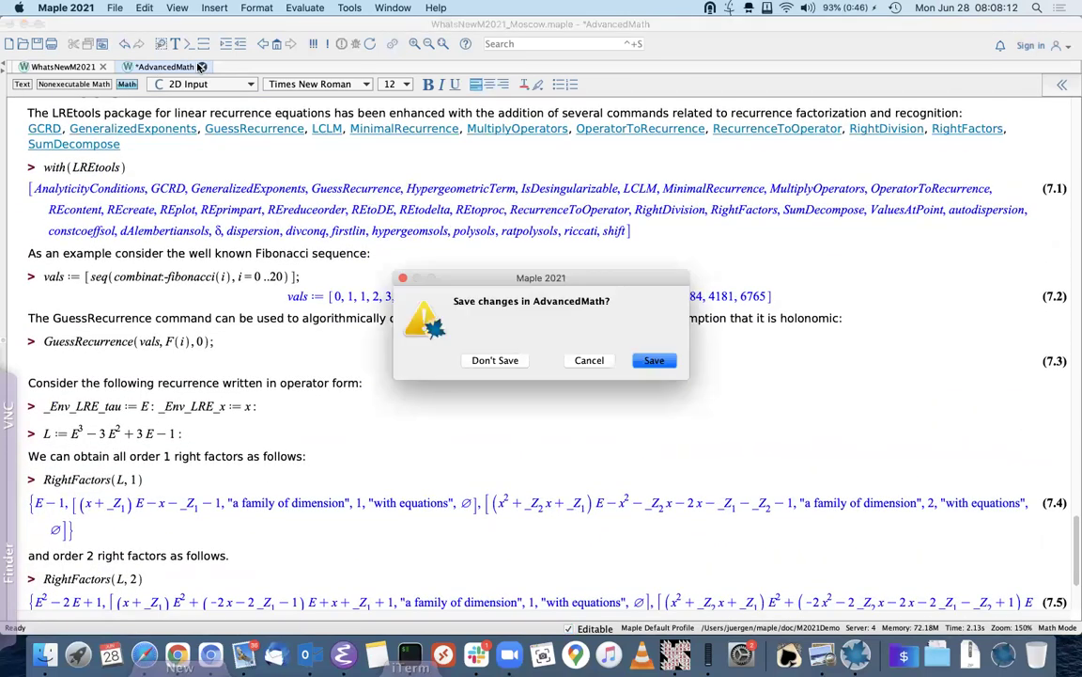
{"action": "left_click", "coordinate": [505, 361]}
{"action": "left_click", "coordinate": [399, 223]}
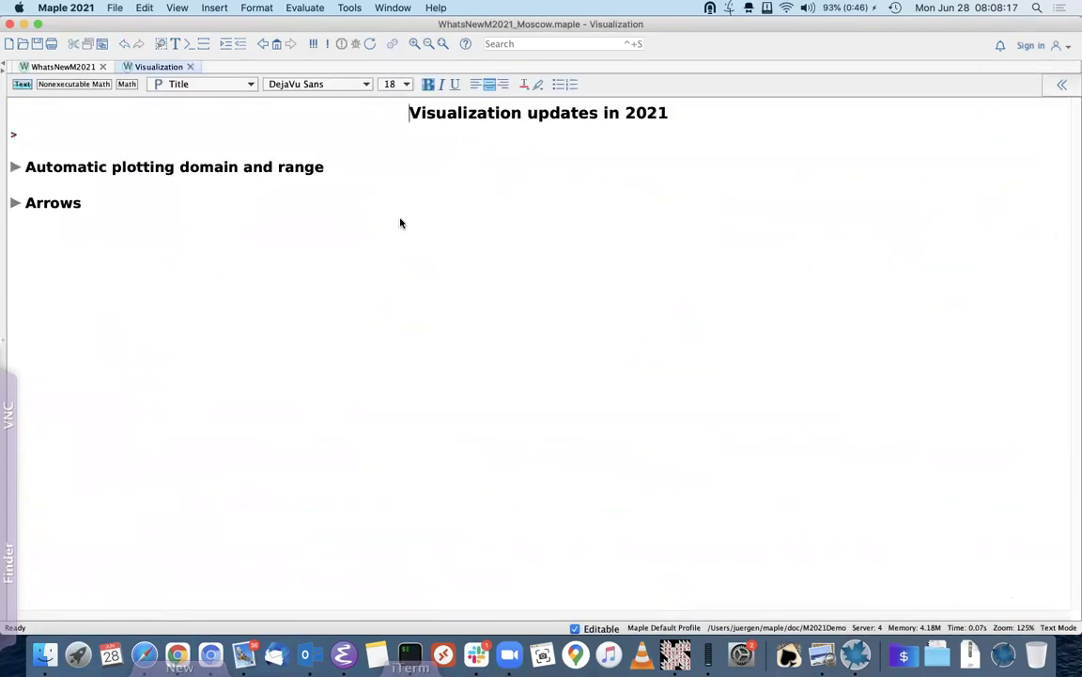
- Expand the "Automatic plotting domain and range" section of the Visualization worksheet
{"action": "left_click", "coordinate": [39, 134]}
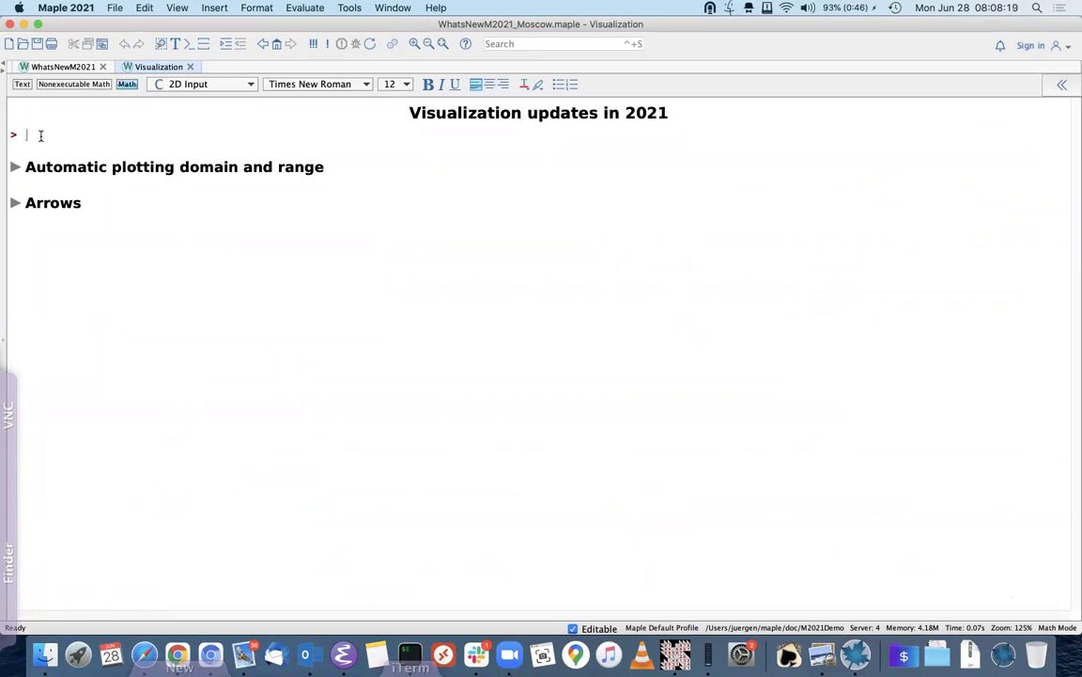
{"action": "left_click", "coordinate": [15, 166]}
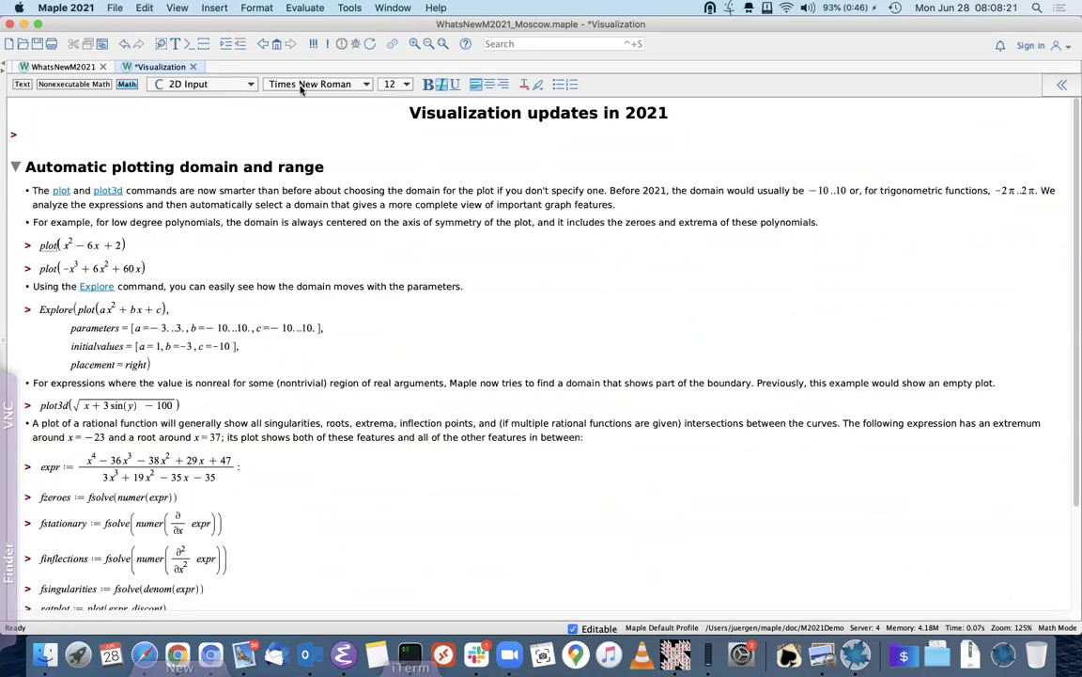
{"action": "left_click", "coordinate": [414, 45]}
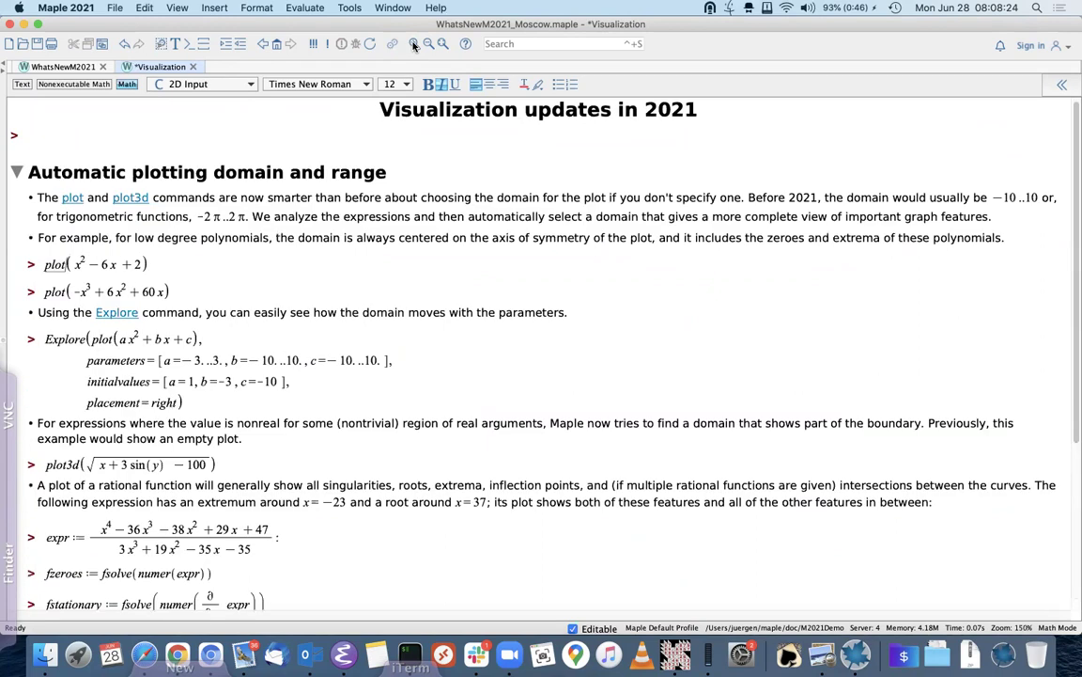
- Evaluate the plots of x^2 - 6x + 2 and -x^3 + 6x^2 + 60x with automatically chosen domains
{"action": "left_click", "coordinate": [178, 271]}
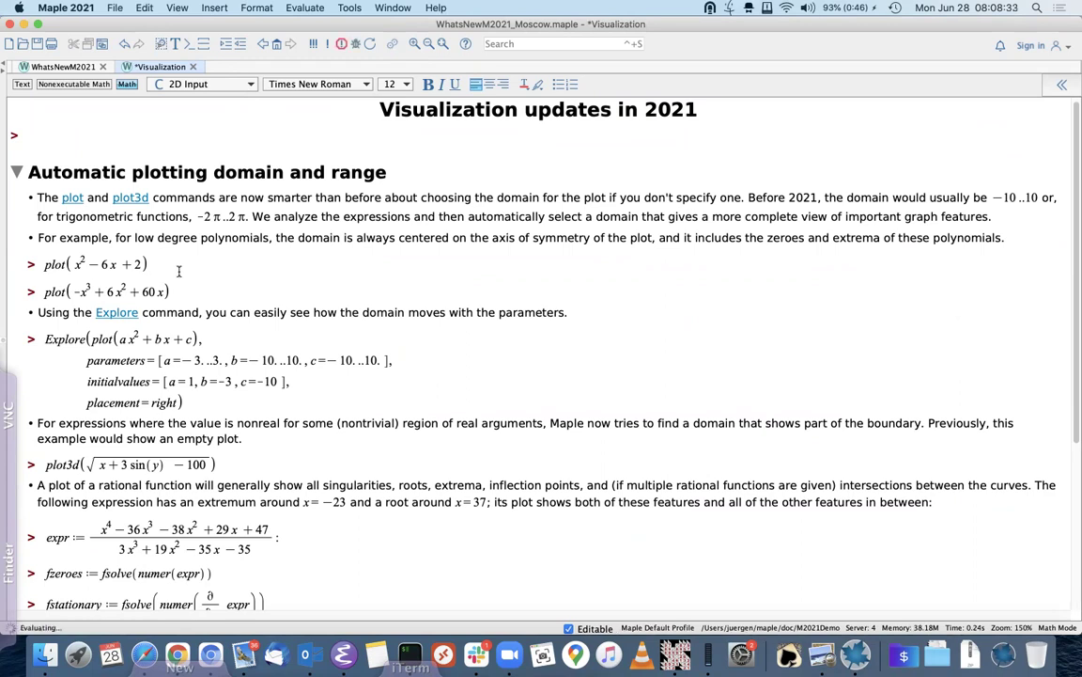
{"action": "key", "text": "Return"}
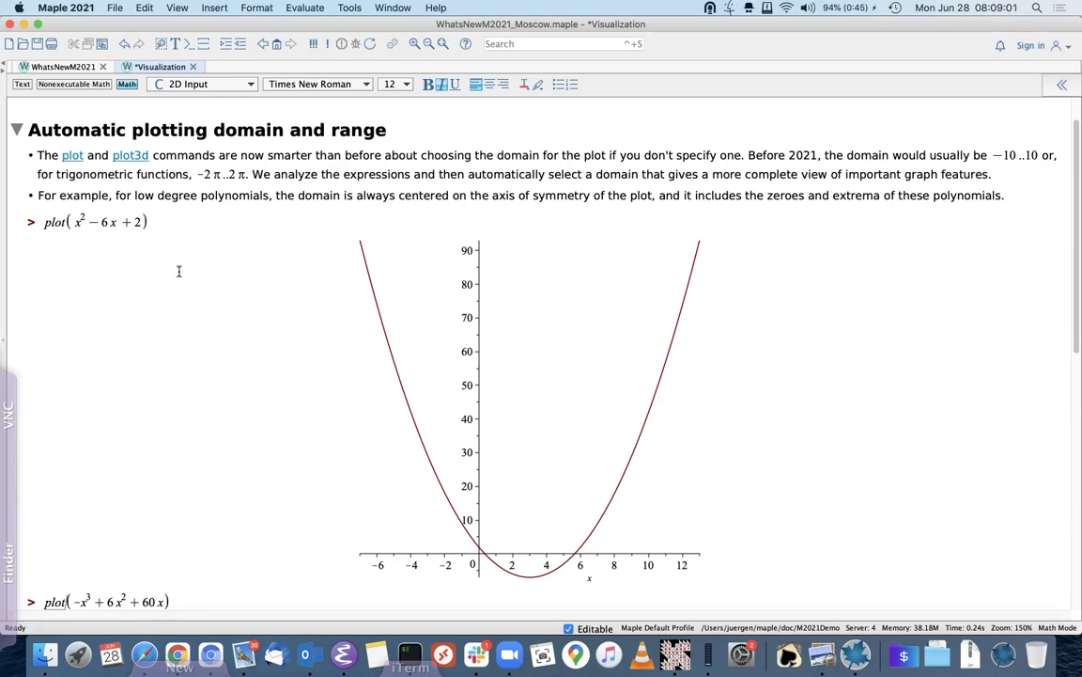
{"action": "key", "text": "Return"}
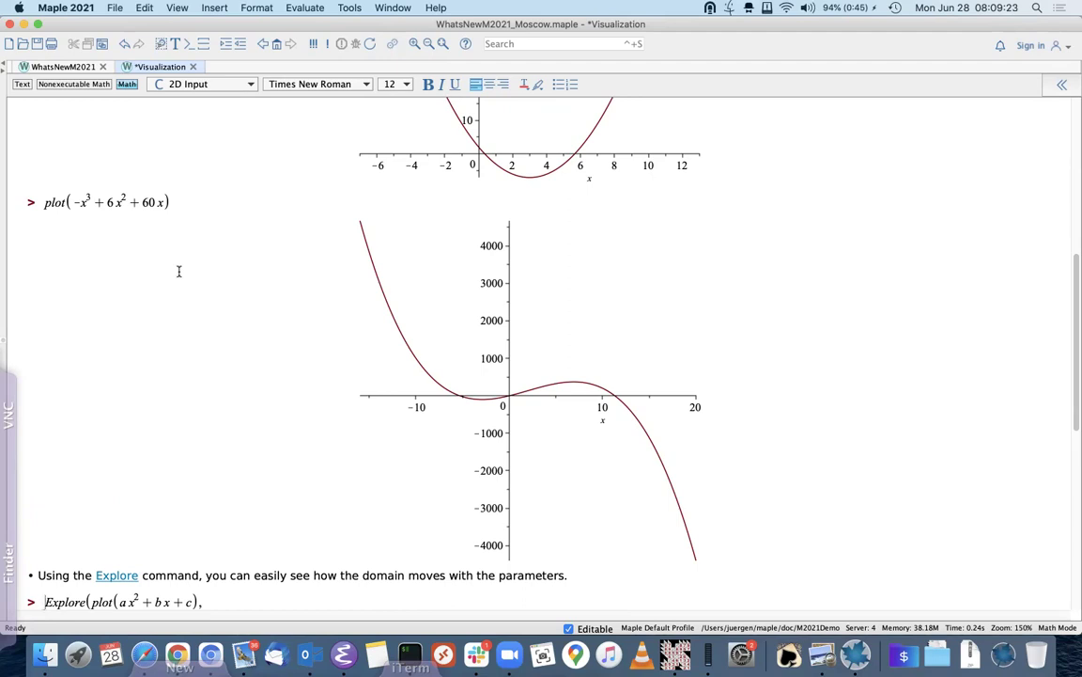
- Run the Explore command for ax^2 + bx + c and change parameter a to about -0.652
{"action": "scroll", "coordinate": [264, 221], "scroll_direction": "down", "scroll_amount": 5}
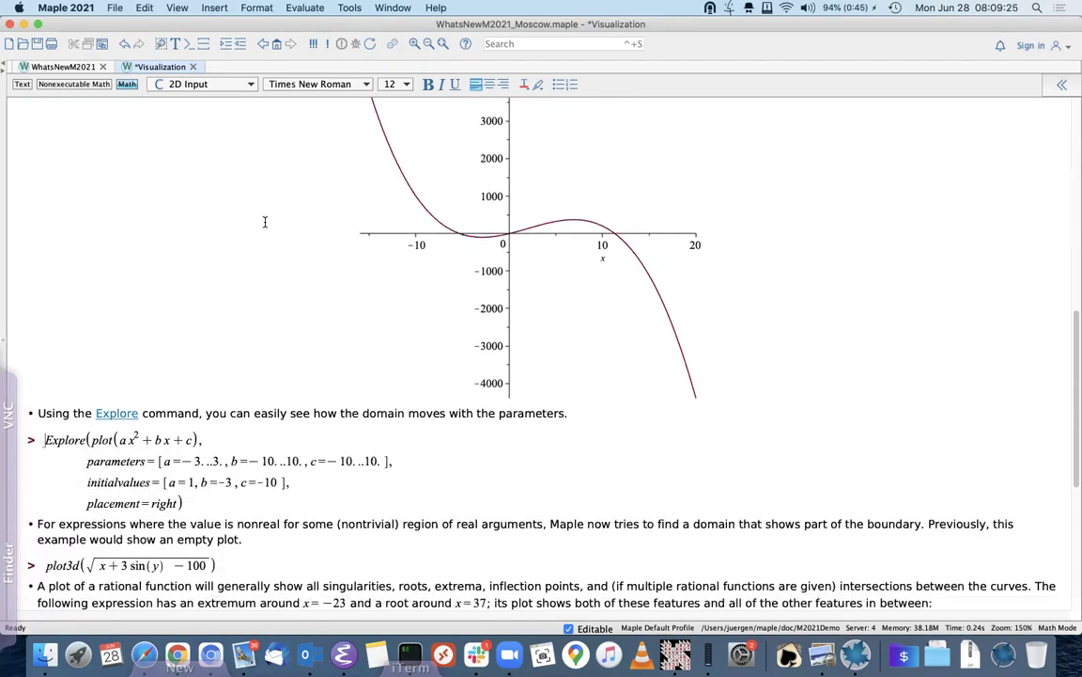
{"action": "key", "text": "Return"}
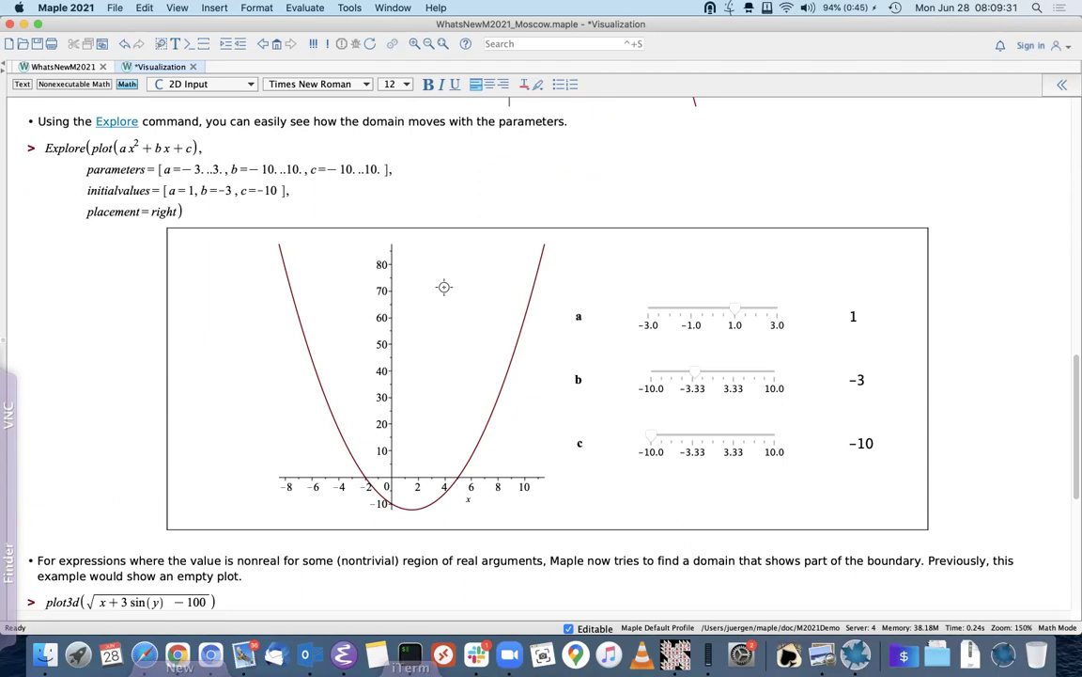
{"action": "left_click_drag", "start_coordinate": [736, 311], "coordinate": [700, 313]}
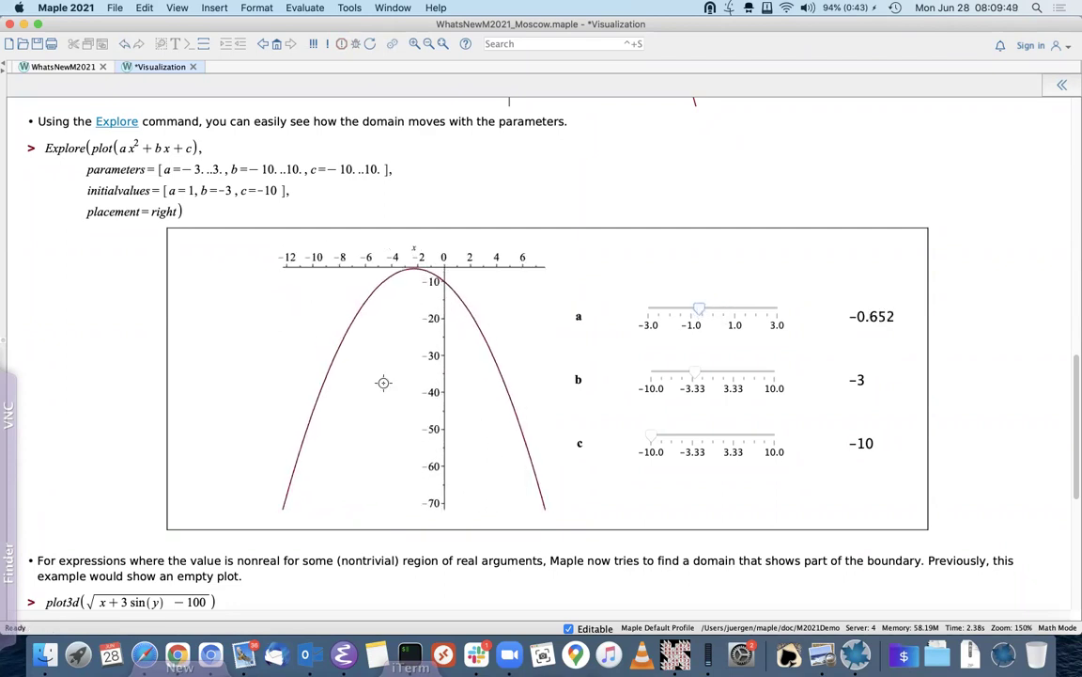
- Plot the 3D surface sqrt(x + 3 sin(y) - 100) and rotate it to an orientation of about 56, 70, -1
{"action": "scroll", "coordinate": [66, 431], "scroll_direction": "down", "scroll_amount": 3}
{"action": "scroll", "coordinate": [66, 430], "scroll_direction": "down", "scroll_amount": 1}
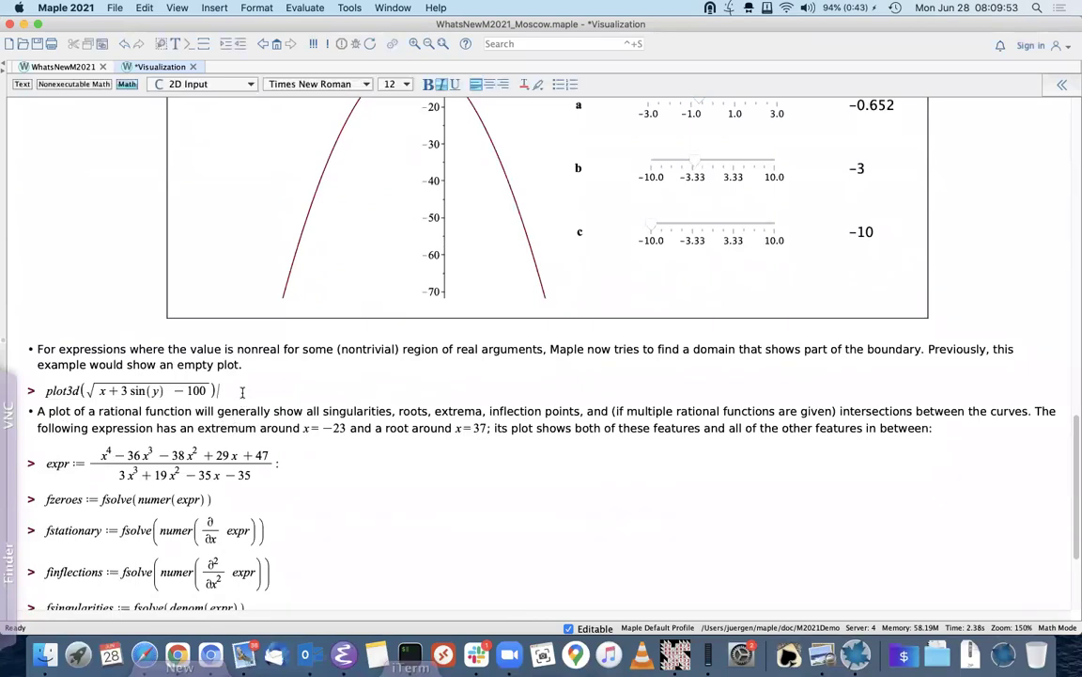
{"action": "key", "text": "Return"}
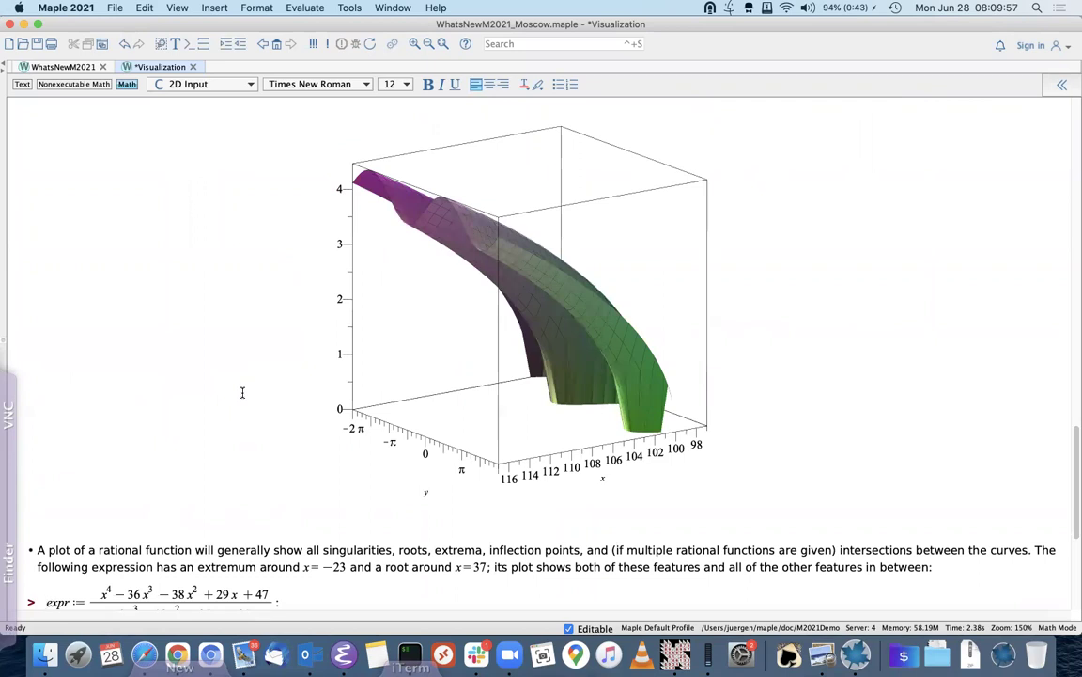
{"action": "scroll", "coordinate": [340, 357], "scroll_direction": "up", "scroll_amount": 3}
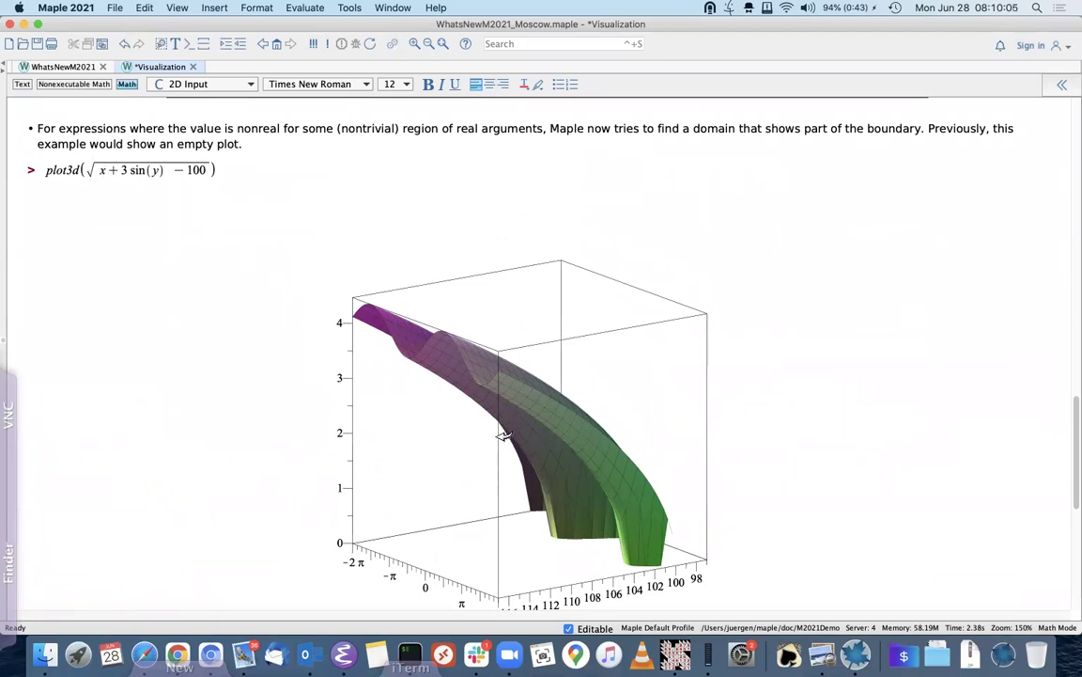
{"action": "left_click_drag", "start_coordinate": [499, 434], "coordinate": [437, 435]}
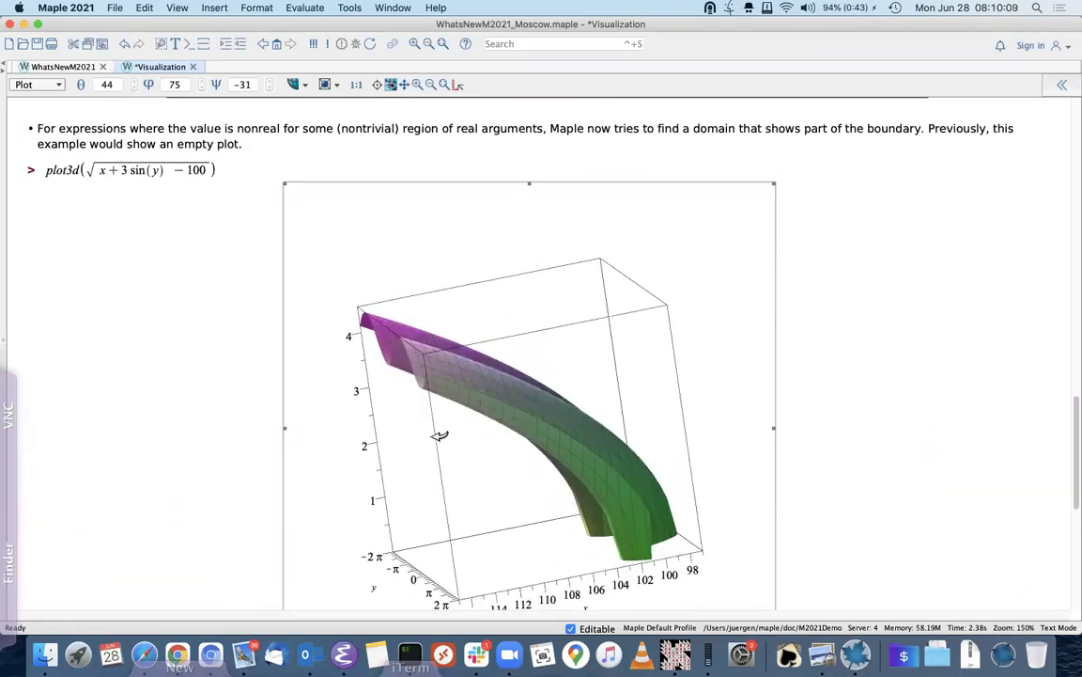
{"action": "left_click_drag", "start_coordinate": [450, 509], "coordinate": [462, 476]}
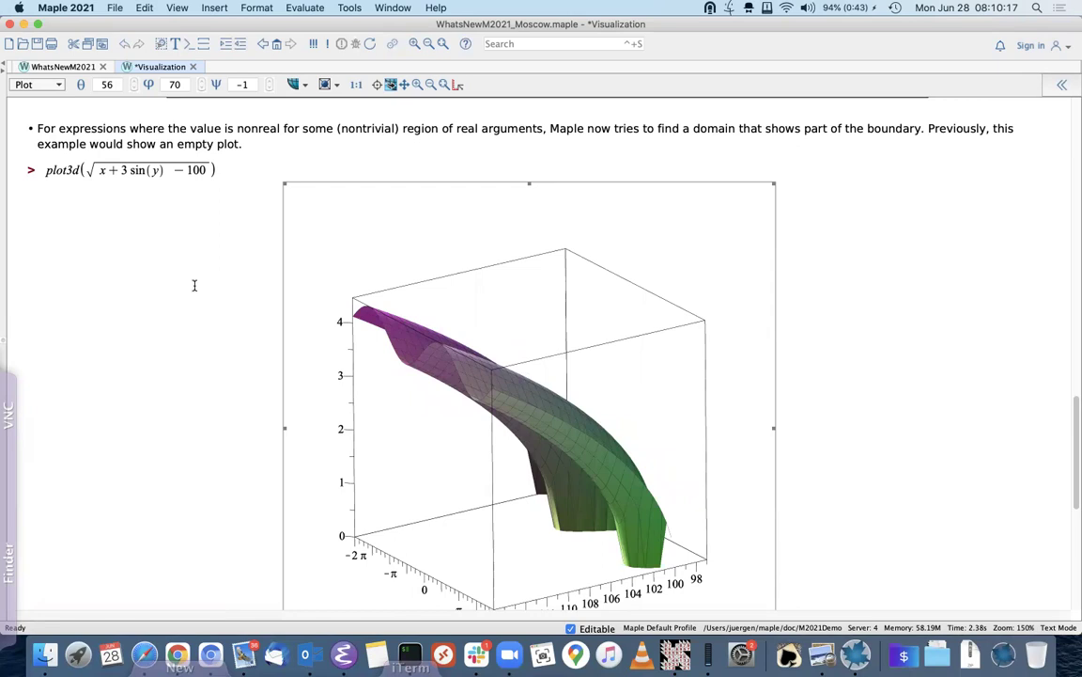
- Define the rational function expr and solve for its zeroes, stationary points, inflection points and singularities with the fsolve commands
{"action": "scroll", "coordinate": [193, 289], "scroll_direction": "down", "scroll_amount": 2}
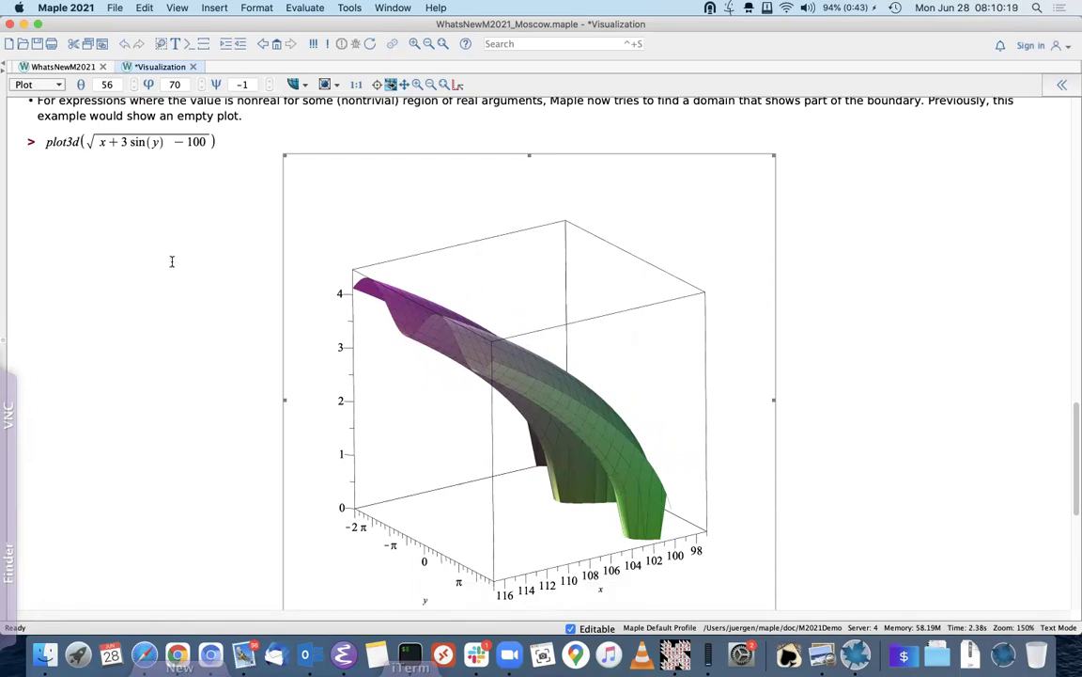
{"action": "scroll", "coordinate": [172, 261], "scroll_direction": "down", "scroll_amount": 10}
{"action": "scroll", "coordinate": [172, 261], "scroll_direction": "down", "scroll_amount": 2}
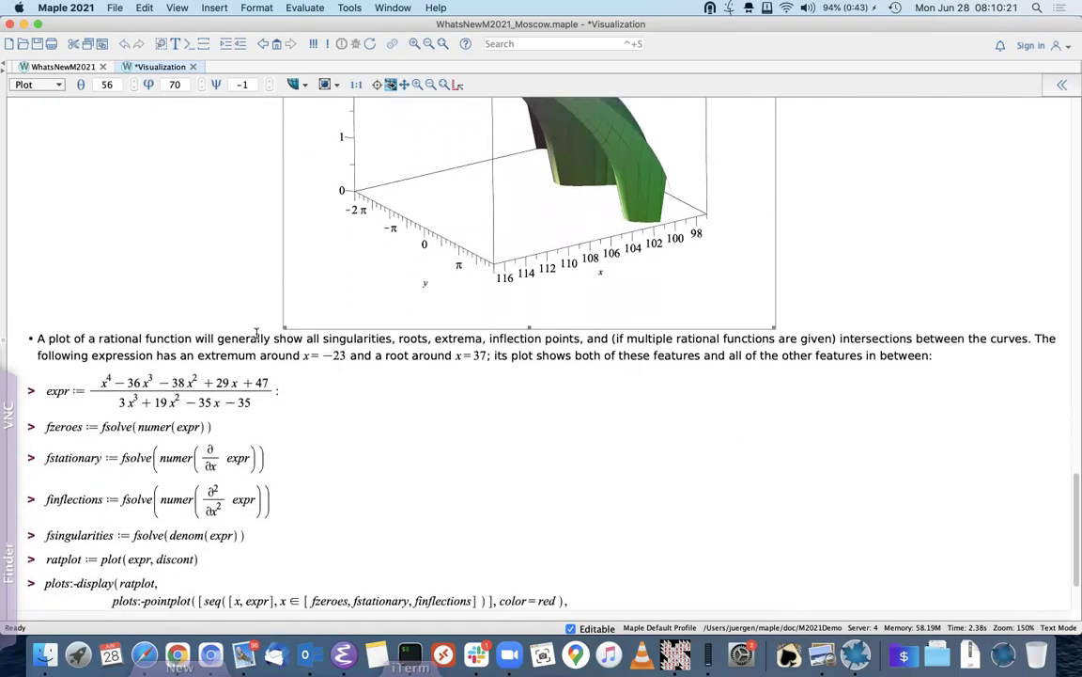
{"action": "left_click", "coordinate": [297, 388]}
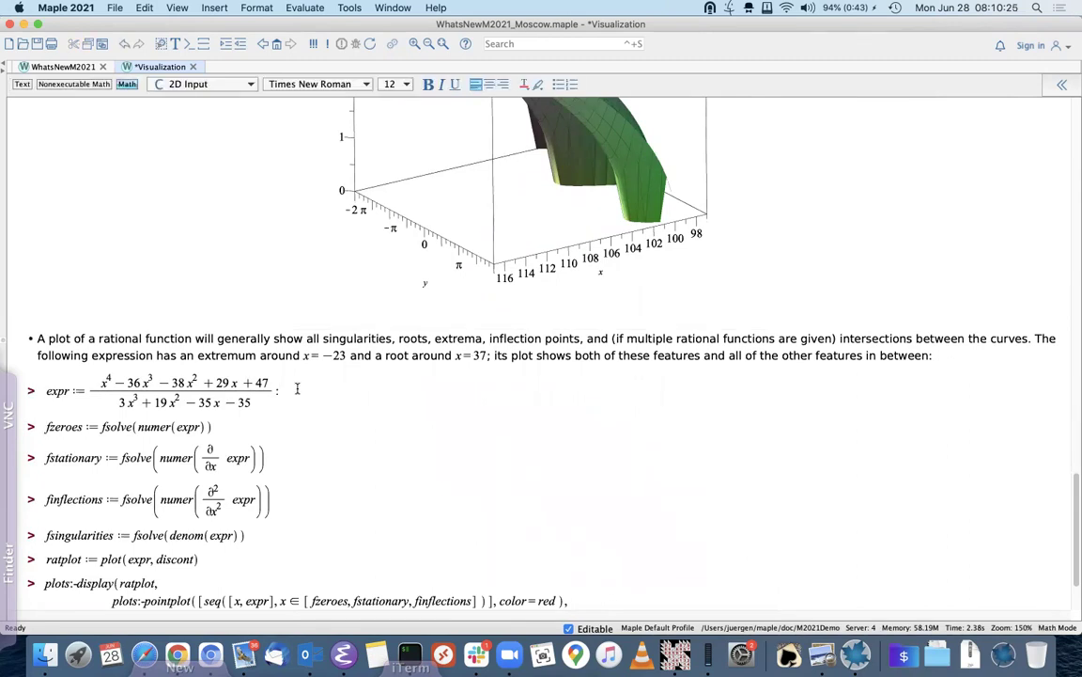
{"action": "key", "text": "Return"}
{"action": "key", "text": "Return"}
{"action": "key", "text": "Return"}
{"action": "key", "text": "Return"}
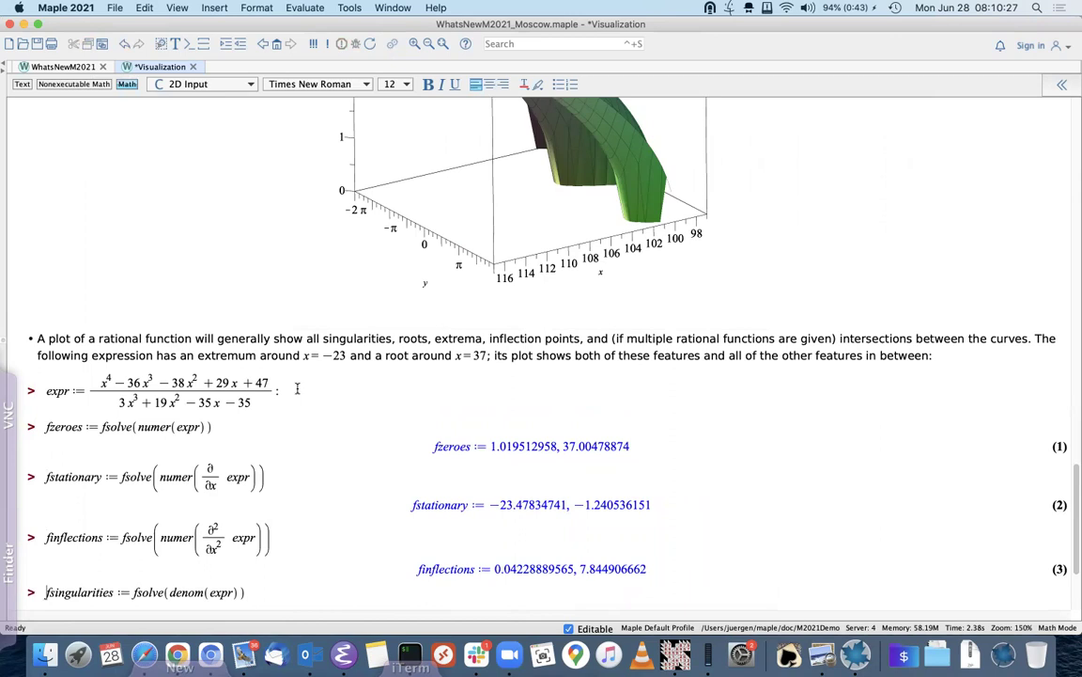
{"action": "key", "text": "Return"}
{"action": "scroll", "coordinate": [387, 347], "scroll_direction": "down", "scroll_amount": 5}
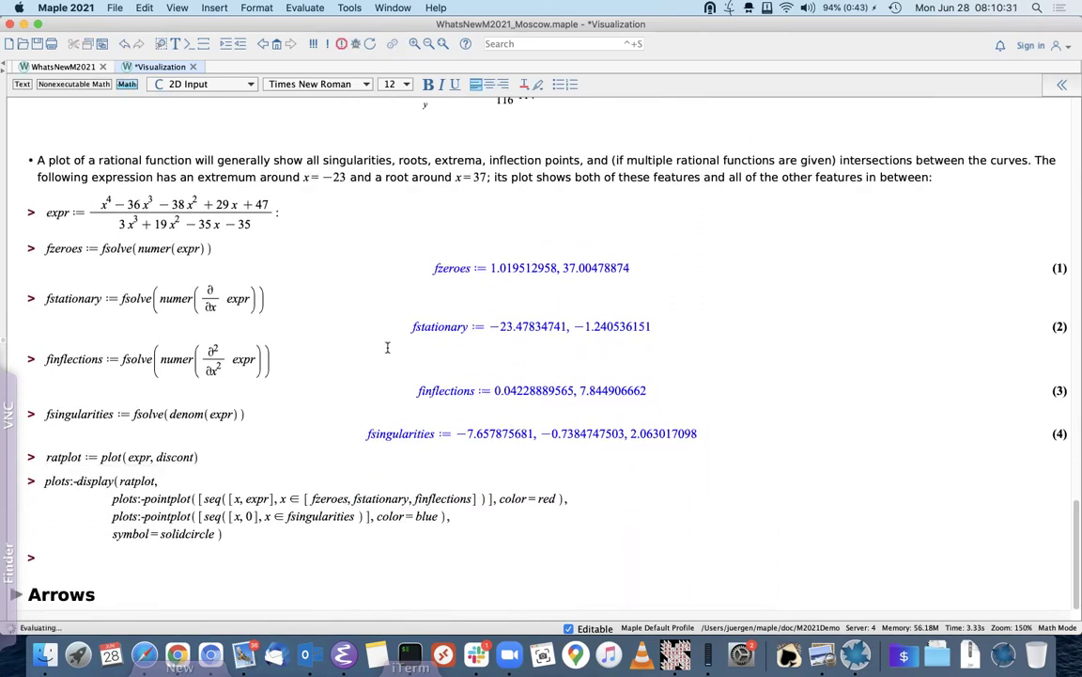
- Plot expr with the discont option and display it with red feature points and blue singularity points as solid circles
{"action": "key", "text": "Return"}
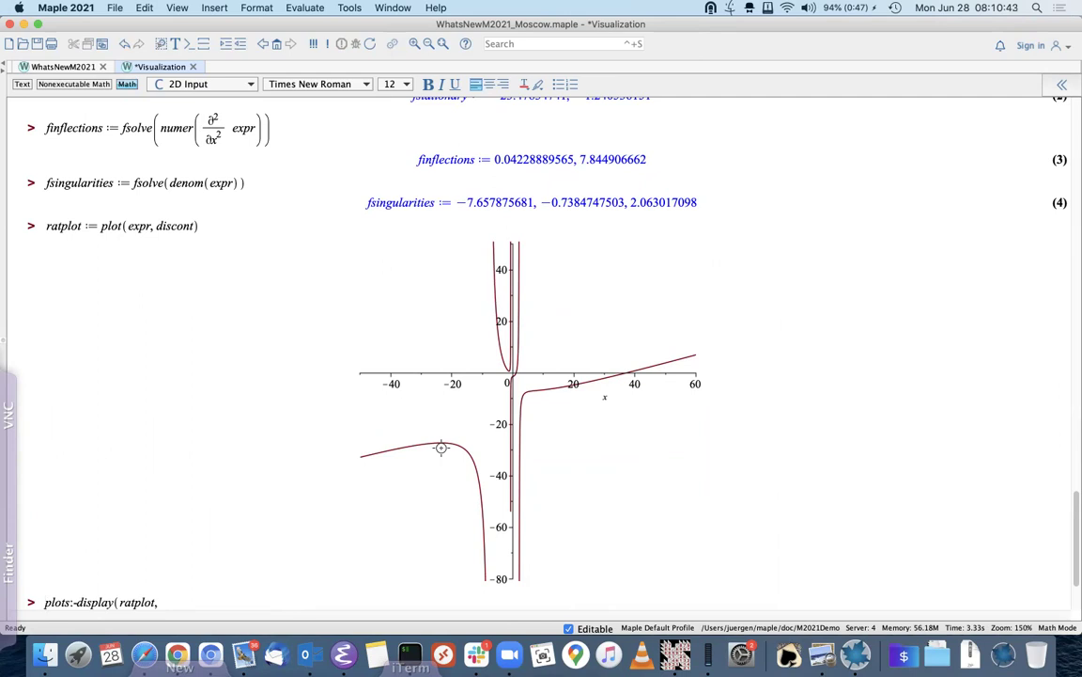
{"action": "key", "text": "Return"}
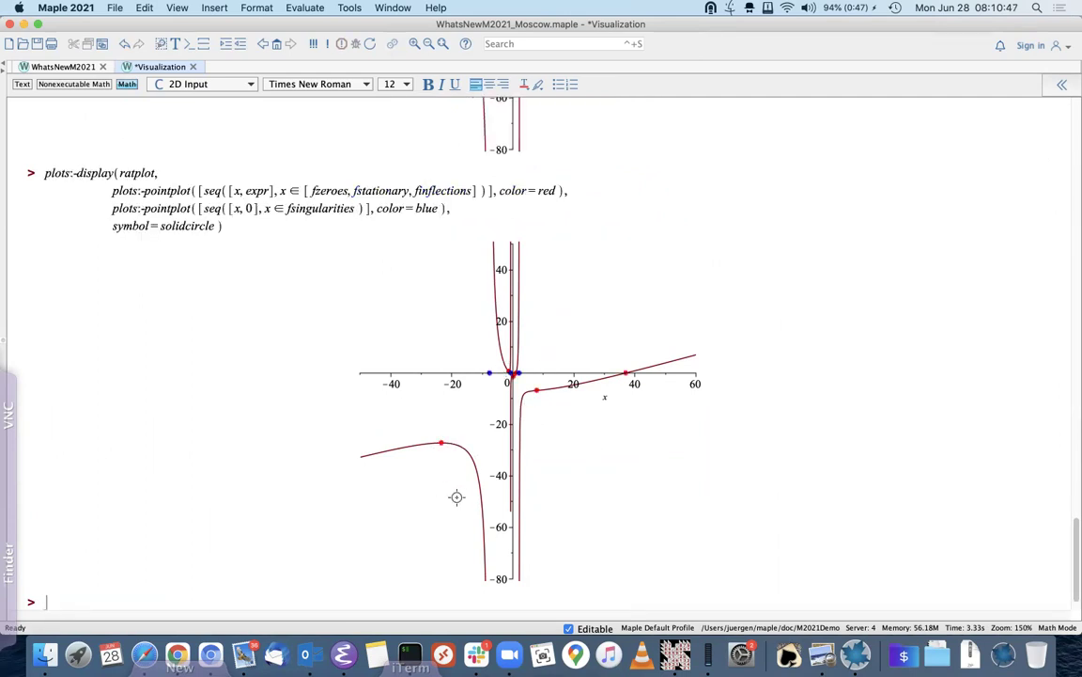
{"action": "scroll", "coordinate": [387, 434], "scroll_direction": "down", "scroll_amount": 2}
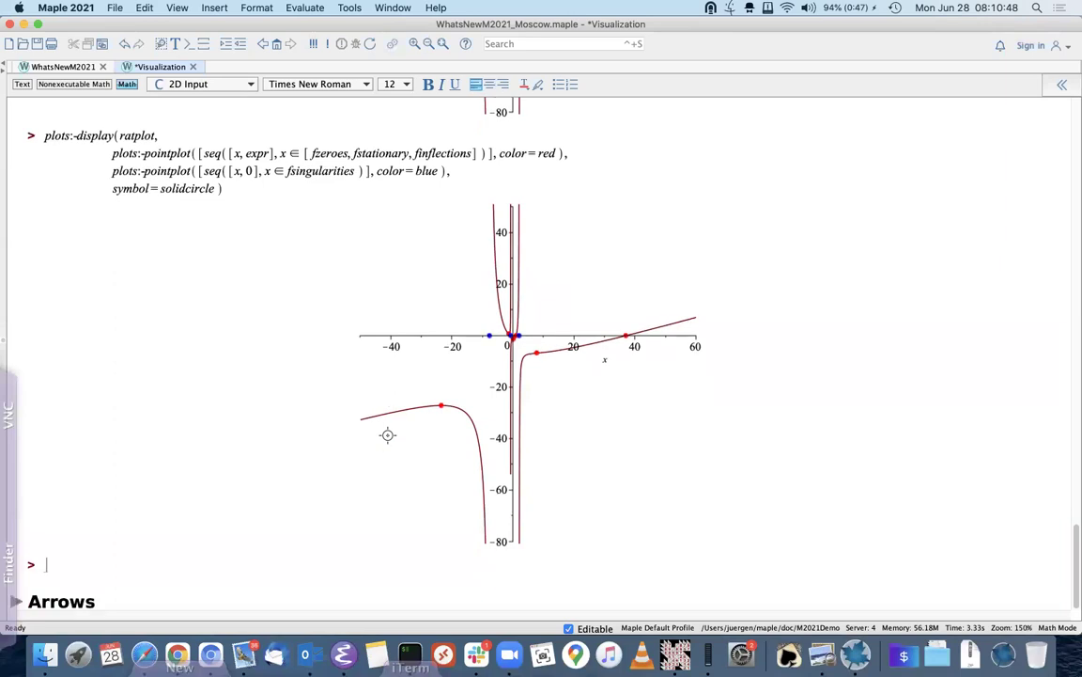
- Expand the Arrows section and evaluate its VectorSumPlot example, the greens color spread and the plots:-arrow display
{"action": "left_click", "coordinate": [16, 603]}
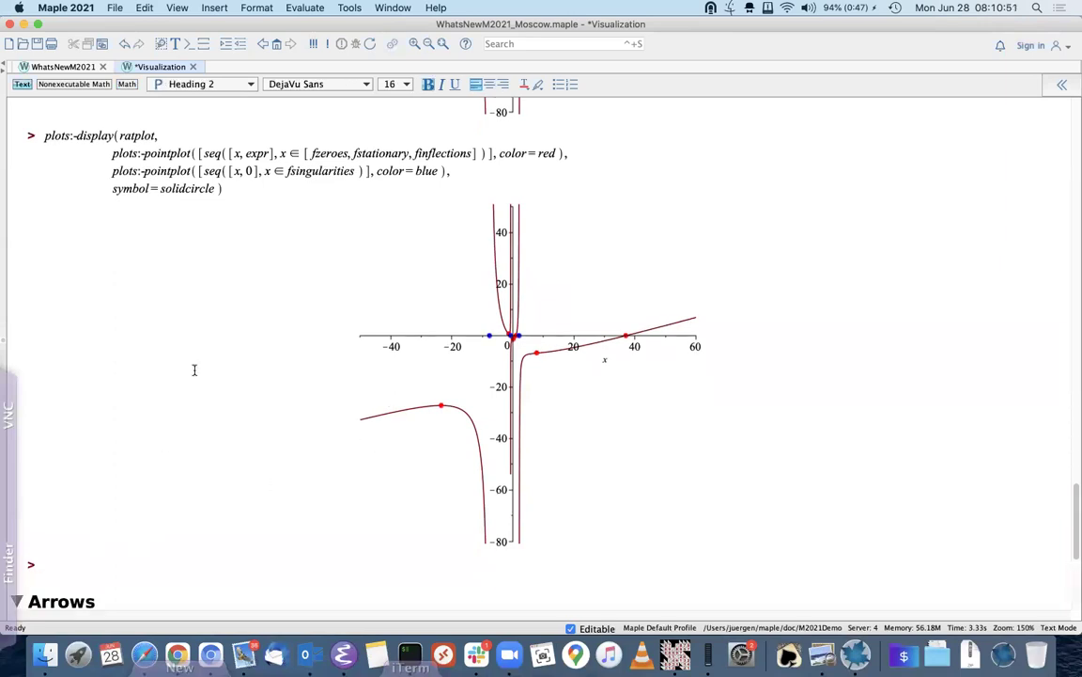
{"action": "scroll", "coordinate": [246, 324], "scroll_direction": "down", "scroll_amount": 3}
{"action": "scroll", "coordinate": [246, 323], "scroll_direction": "down", "scroll_amount": 10}
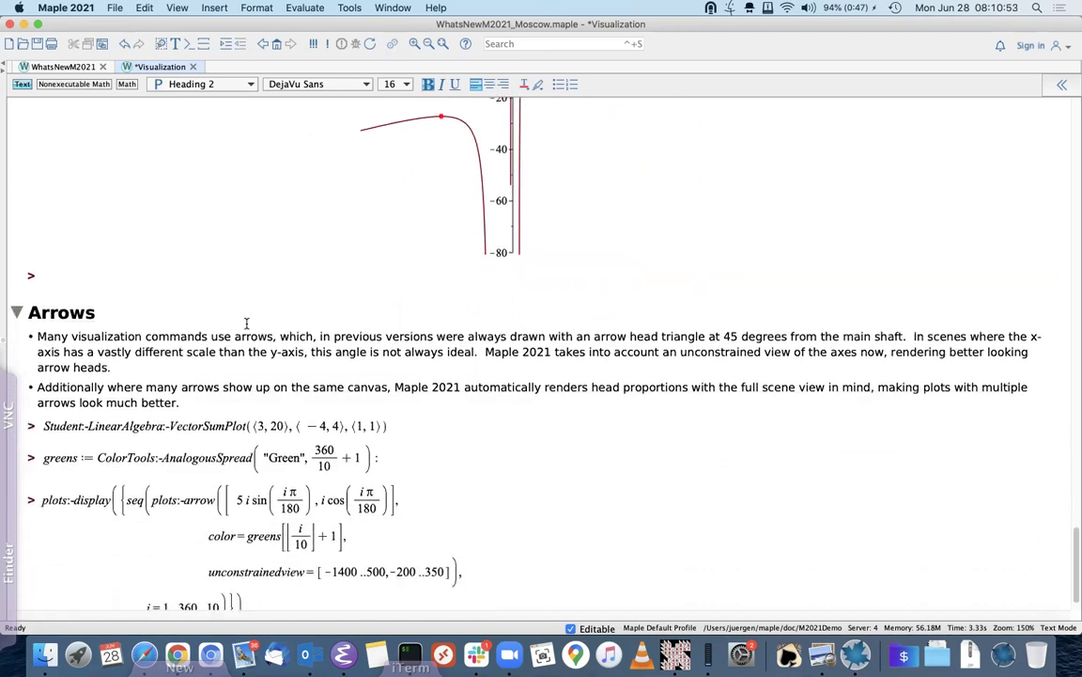
{"action": "left_click", "coordinate": [407, 405]}
{"action": "key", "text": "Return"}
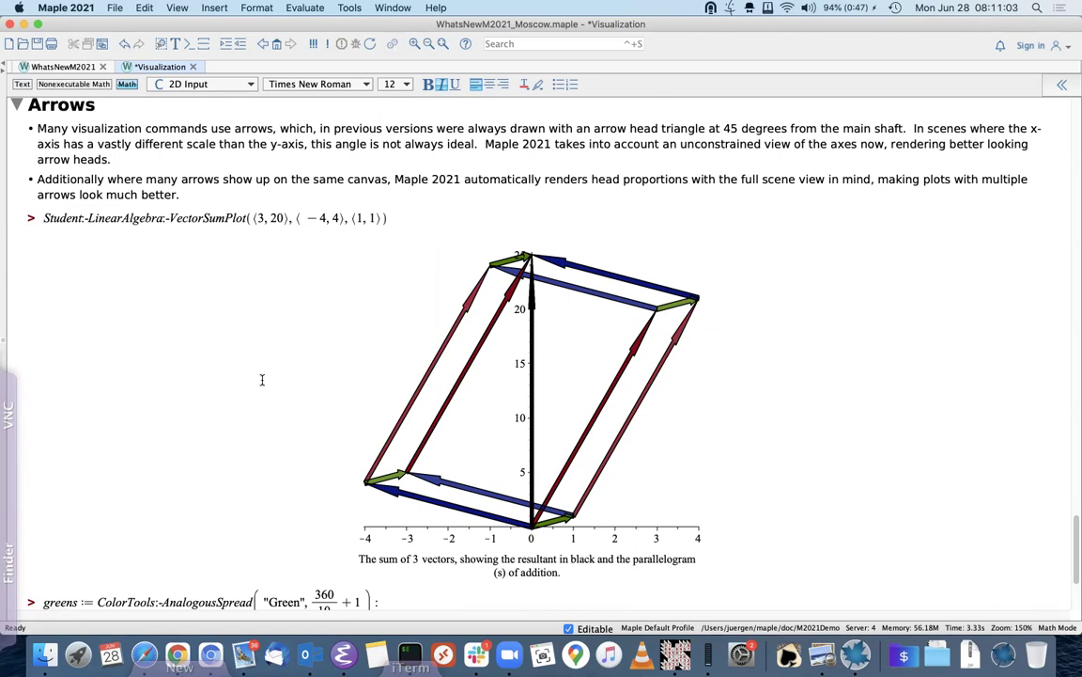
{"action": "key", "text": "Return"}
{"action": "key", "text": "Return"}
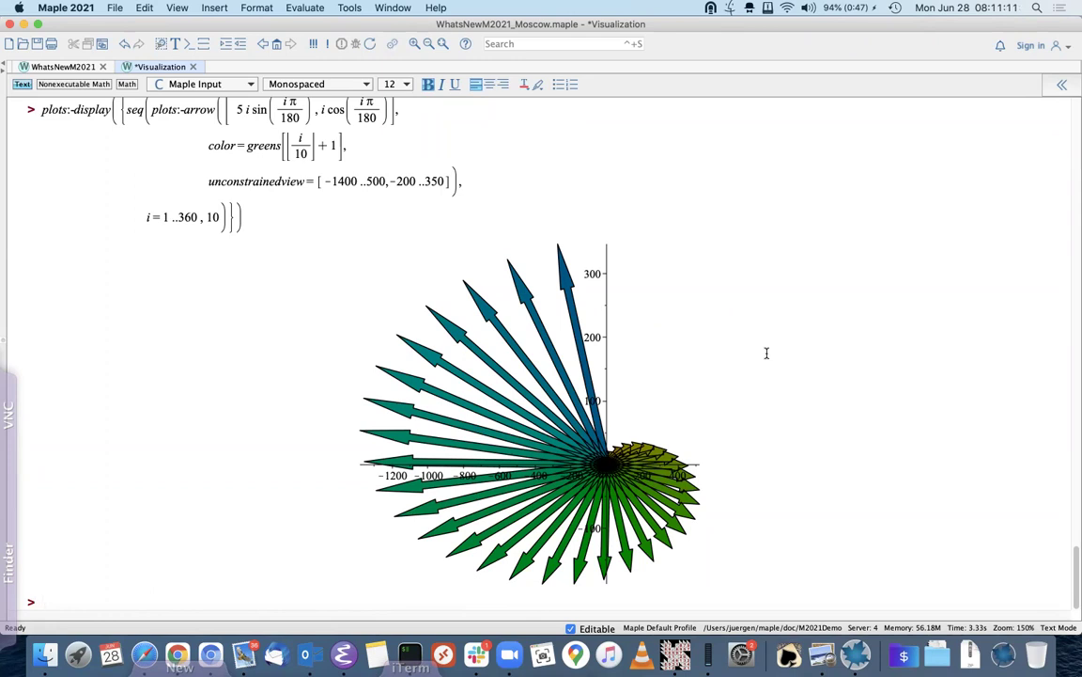
- Close the Visualization worksheet without saving and open the Student ODEs worksheet
{"action": "left_click", "coordinate": [193, 67]}
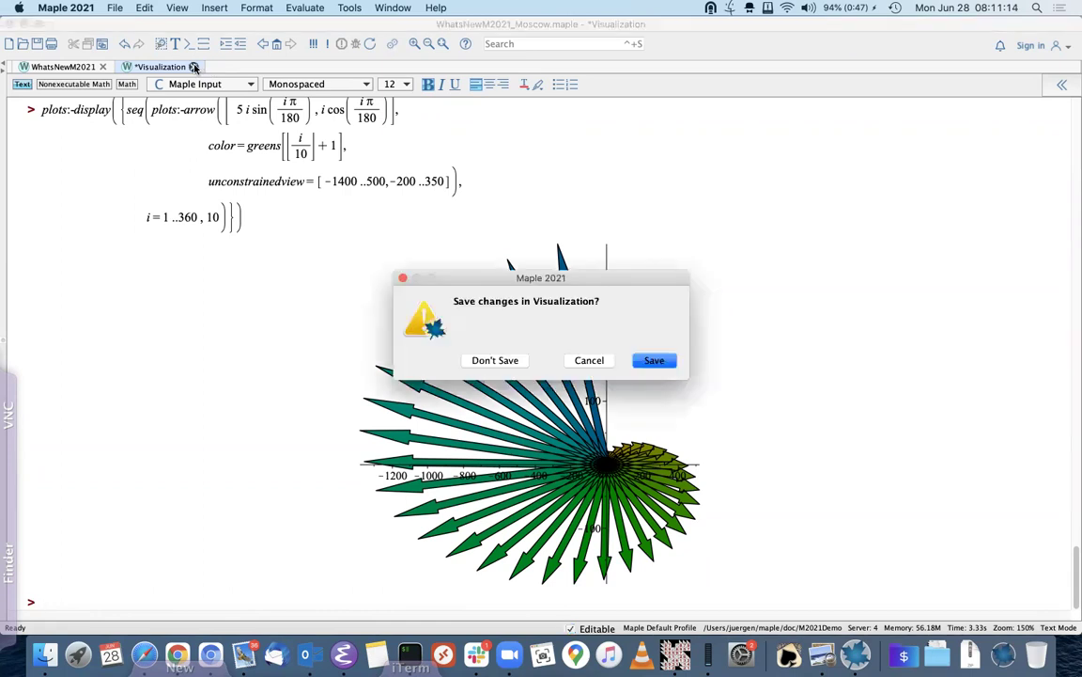
{"action": "left_click", "coordinate": [476, 361]}
{"action": "left_click", "coordinate": [659, 218]}
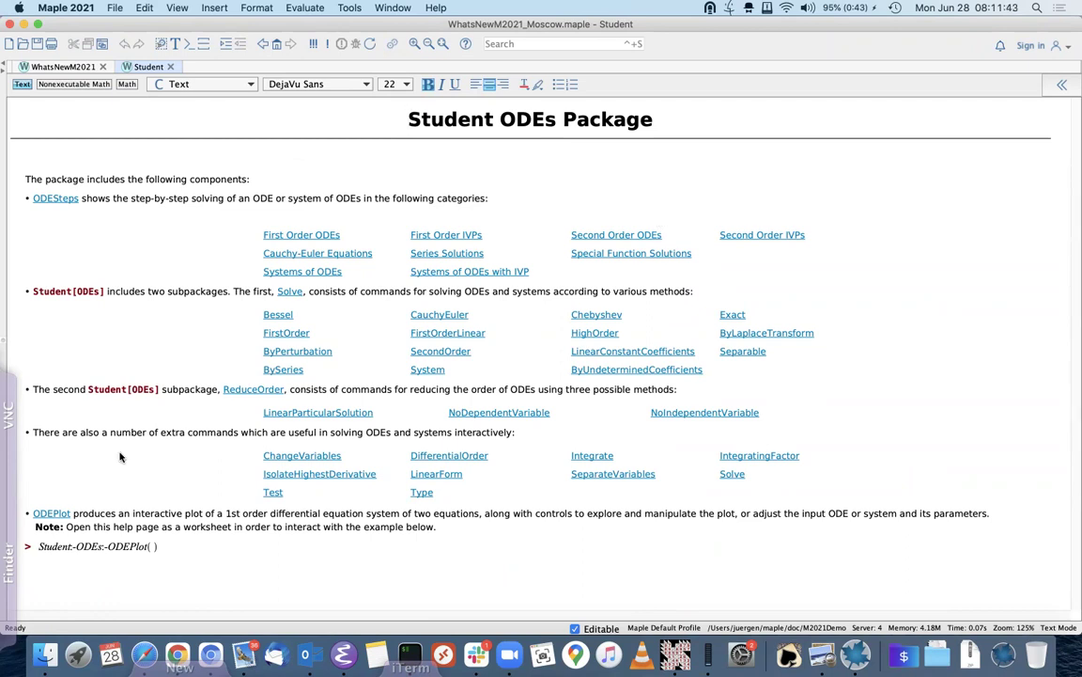
- Run Student:-ODEs:-ODEPlot() and show the Brusselator system followed by the Lotka-Volterra model
{"action": "left_click", "coordinate": [112, 546]}
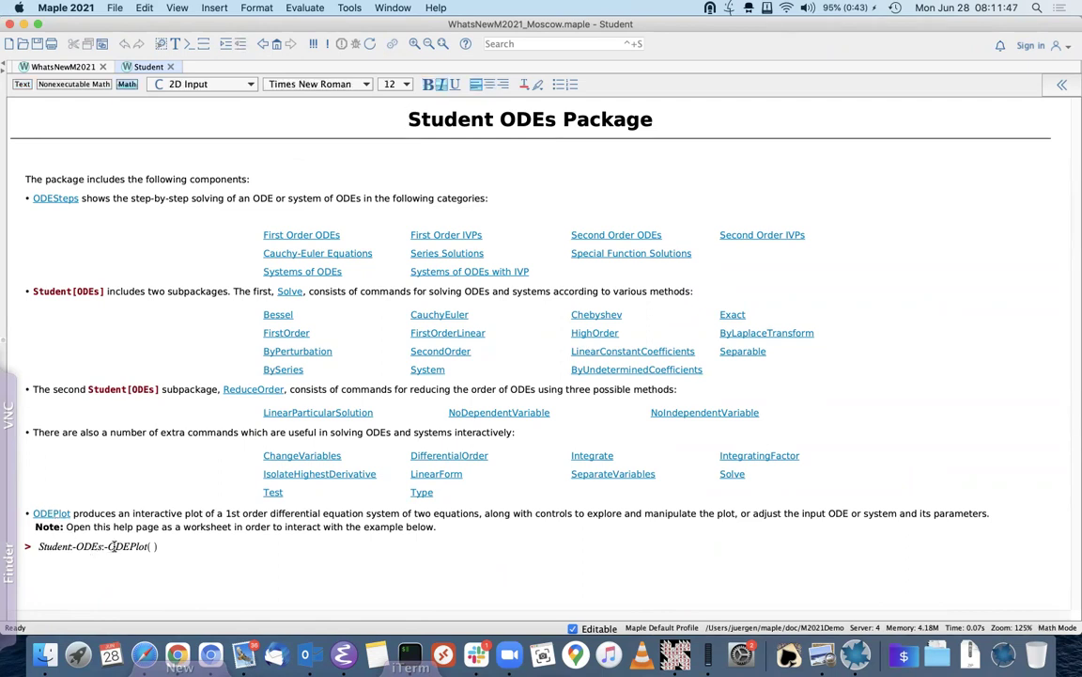
{"action": "key", "text": "Return"}
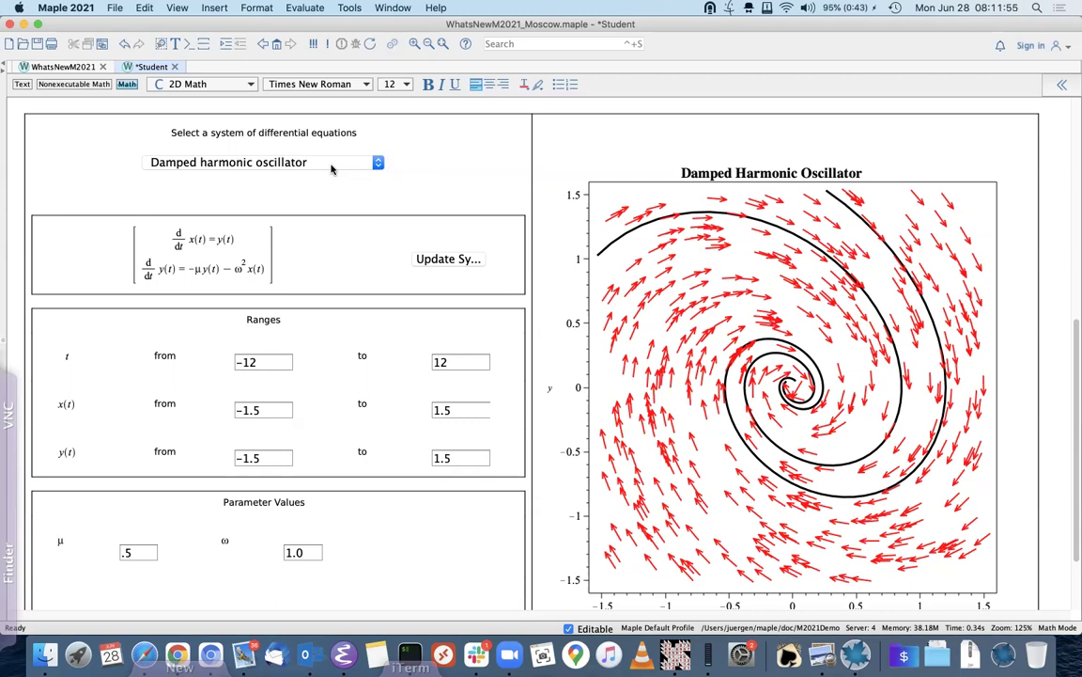
{"action": "left_click", "coordinate": [299, 163]}
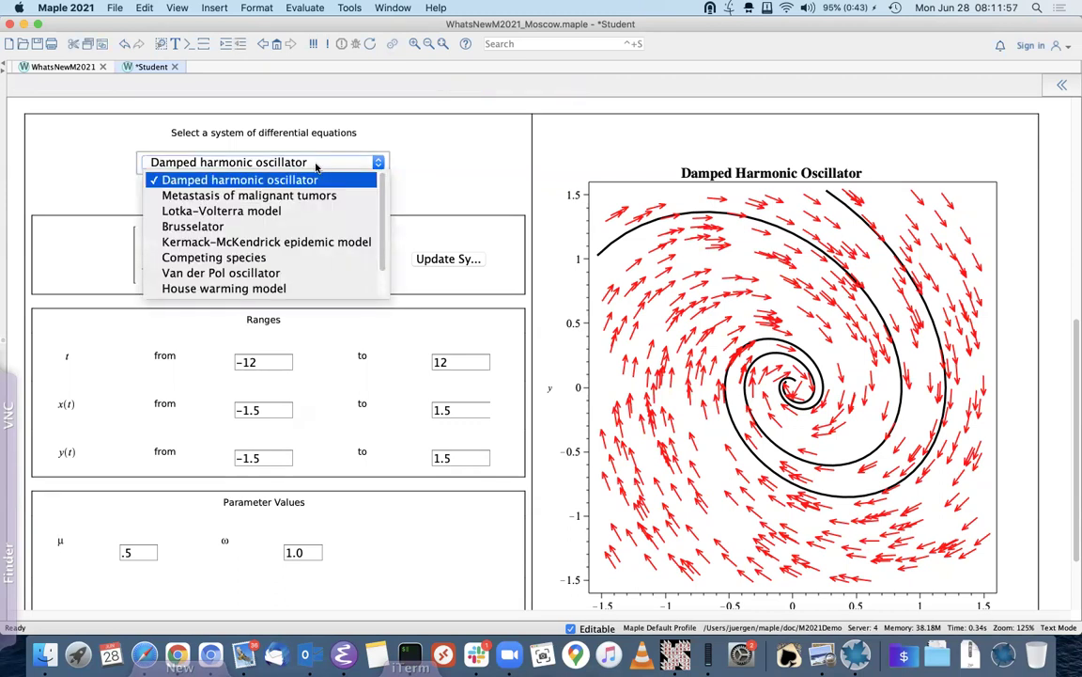
{"action": "left_click", "coordinate": [267, 226]}
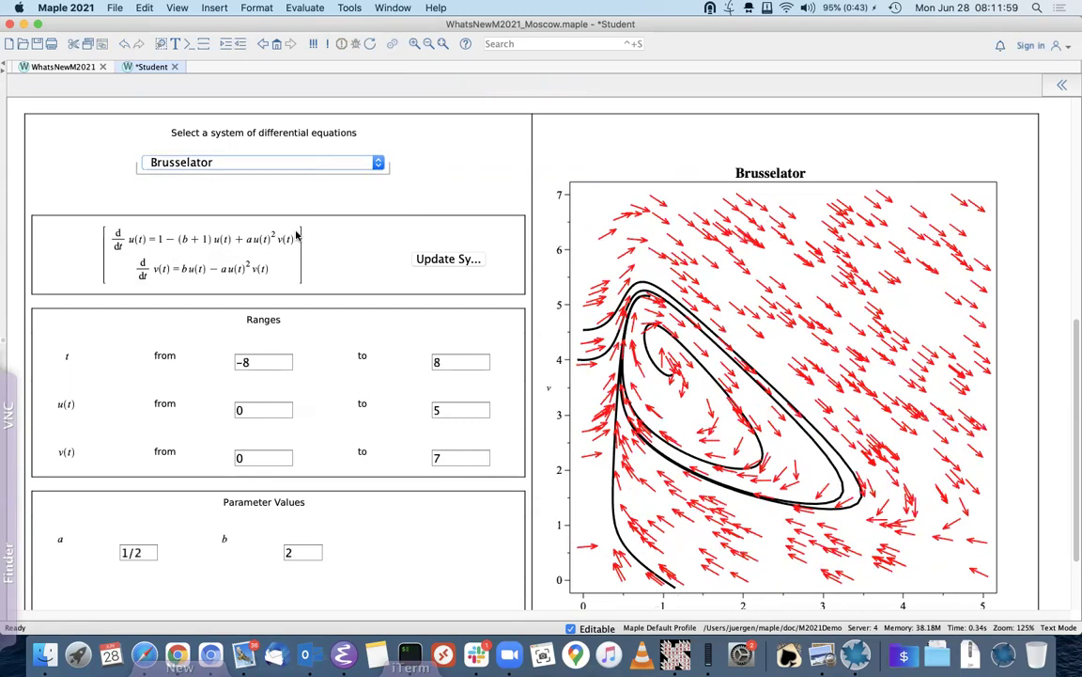
{"action": "left_click", "coordinate": [292, 158]}
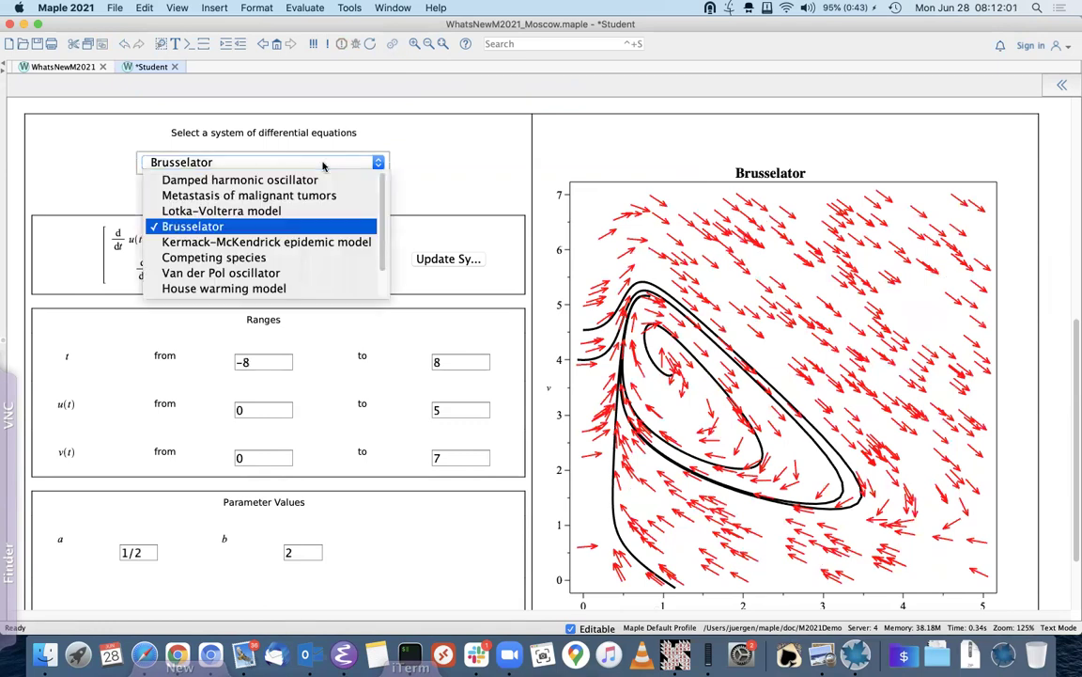
{"action": "left_click", "coordinate": [306, 212]}
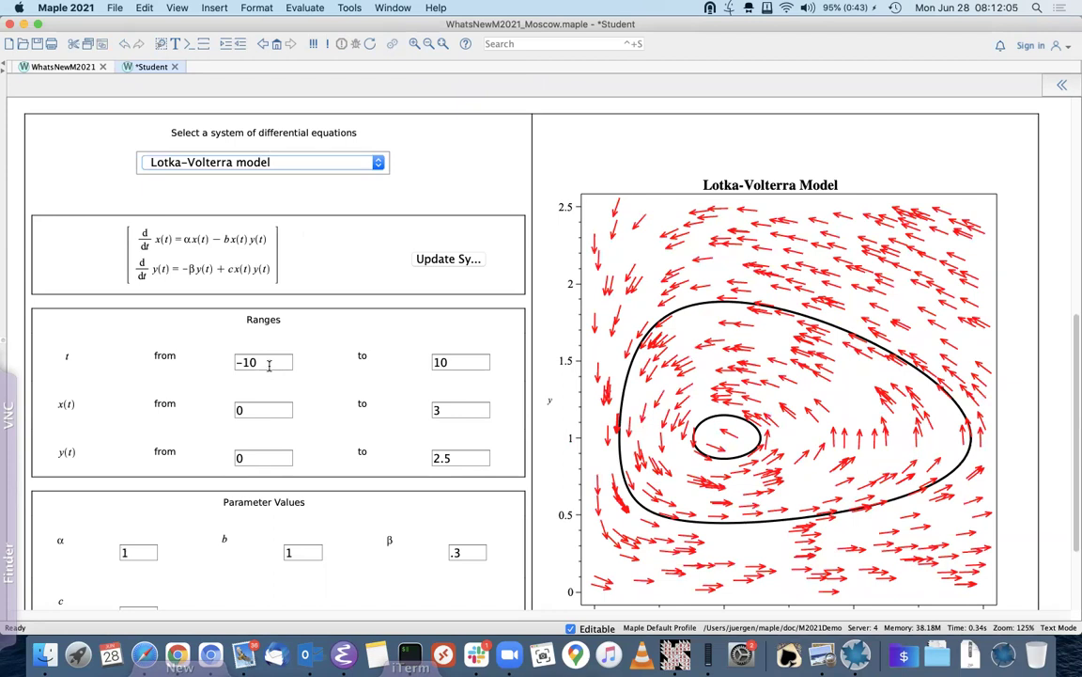
- Set the Lotka-Volterra plot's lower range limits to -1 for x(t) and 0.5 for y(t)
{"action": "left_click", "coordinate": [269, 363]}
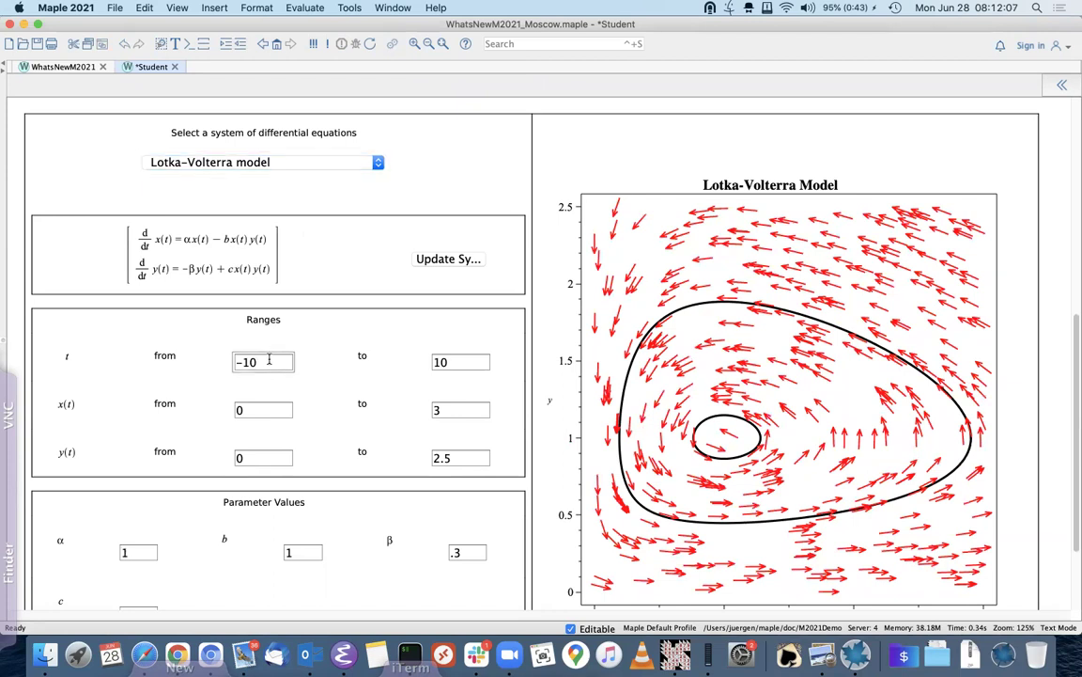
{"action": "left_click", "coordinate": [251, 412]}
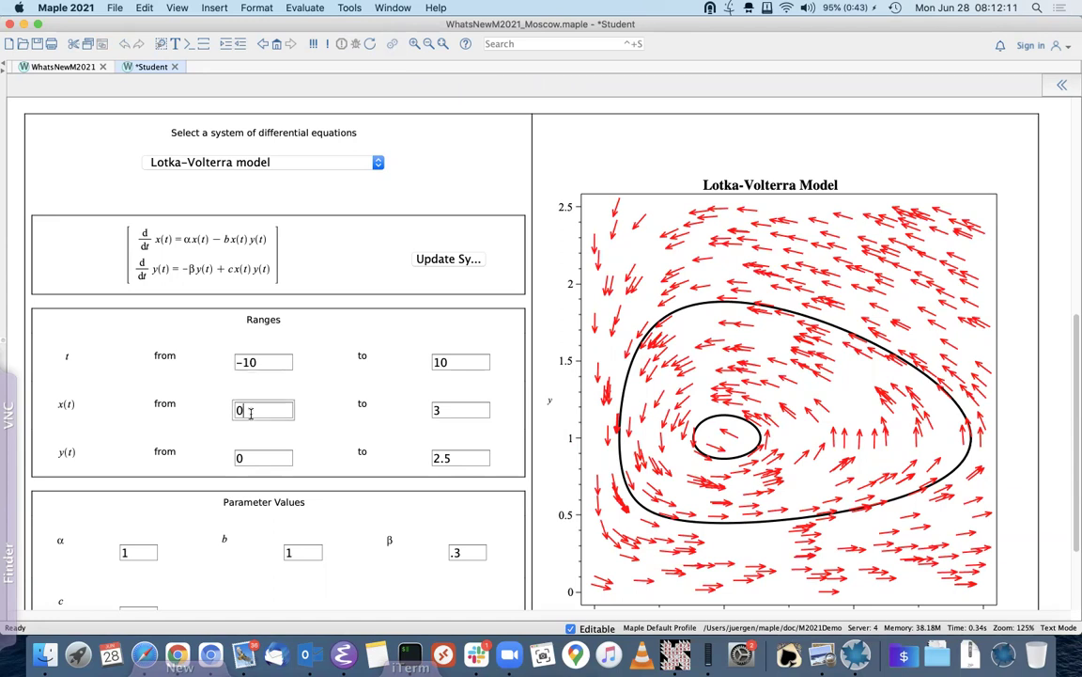
{"action": "key", "text": "BackSpace"}
{"action": "type", "text": "-1"}
{"action": "key", "text": "BackSpace"}
{"action": "type", "text": "1"}
{"action": "left_click", "coordinate": [252, 459]}
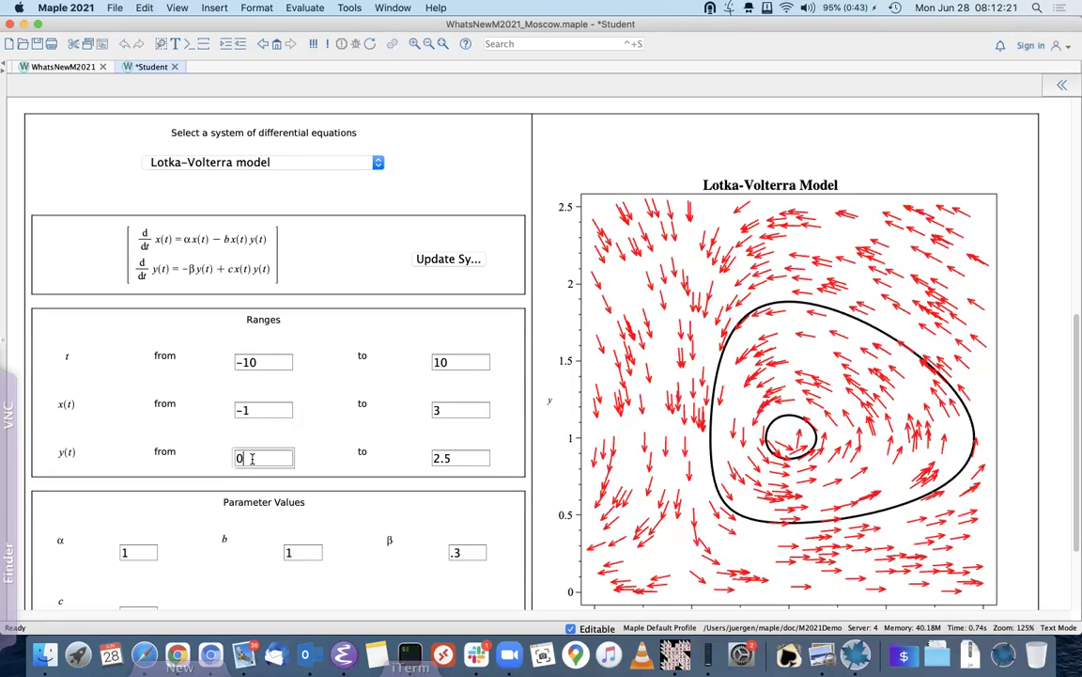
{"action": "key", "text": "BackSpace"}
{"action": "type", "text": "0.5"}
{"action": "left_click", "coordinate": [456, 459]}
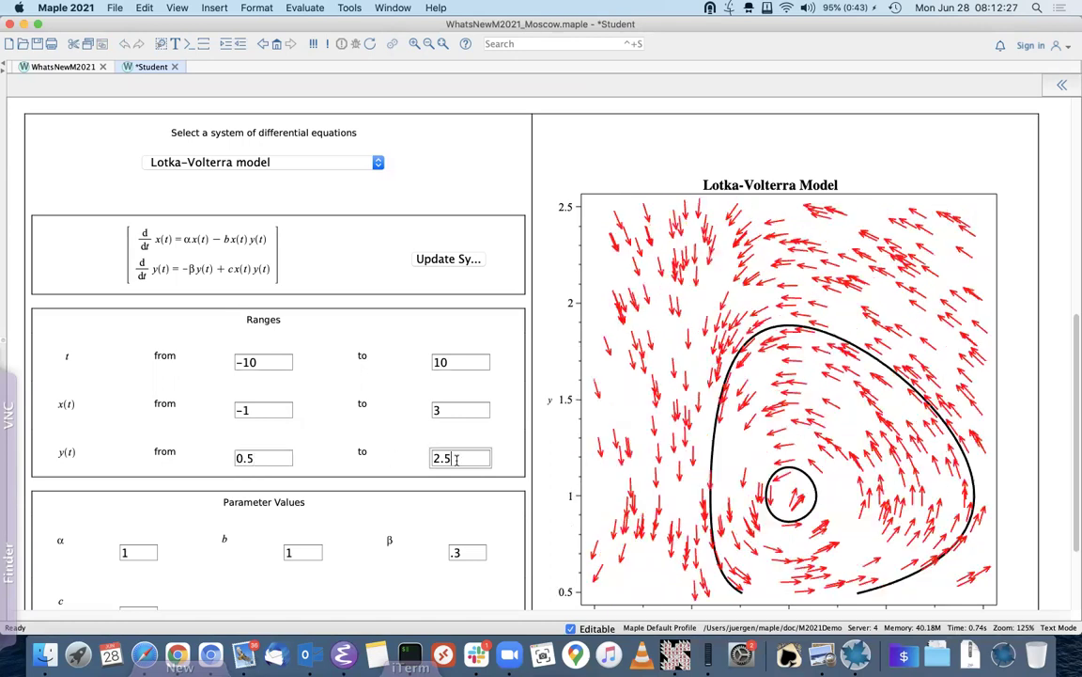
{"action": "scroll", "coordinate": [470, 442], "scroll_direction": "down", "scroll_amount": 2}
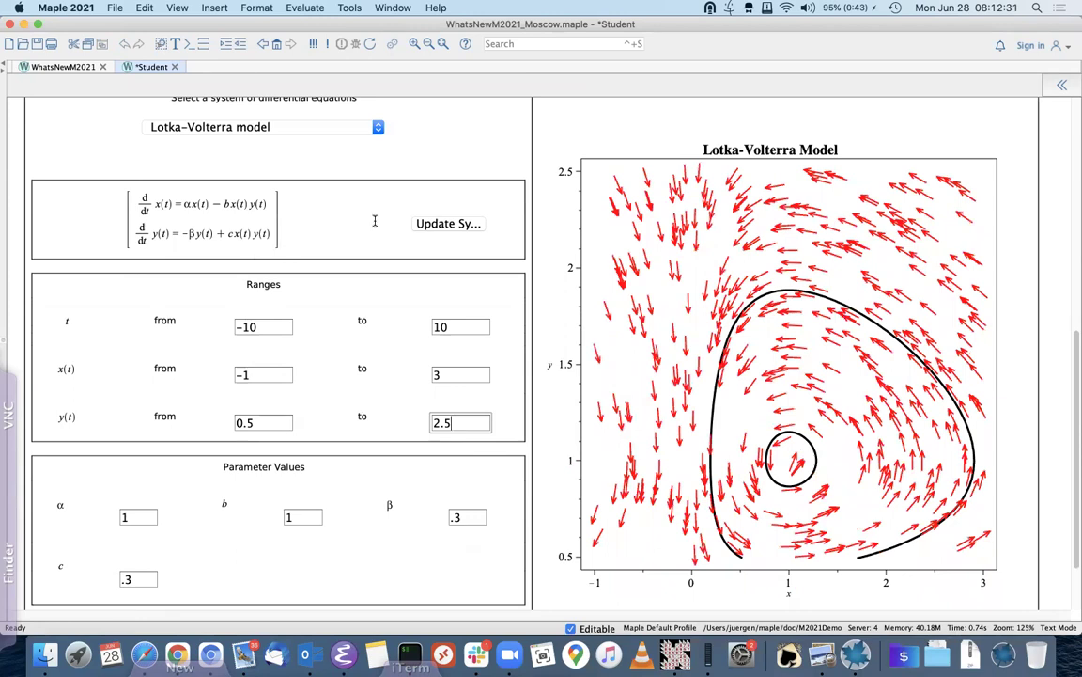
- Switch the system to the Damped harmonic oscillator and set the upper limit of t to 20
{"action": "left_click", "coordinate": [204, 128]}
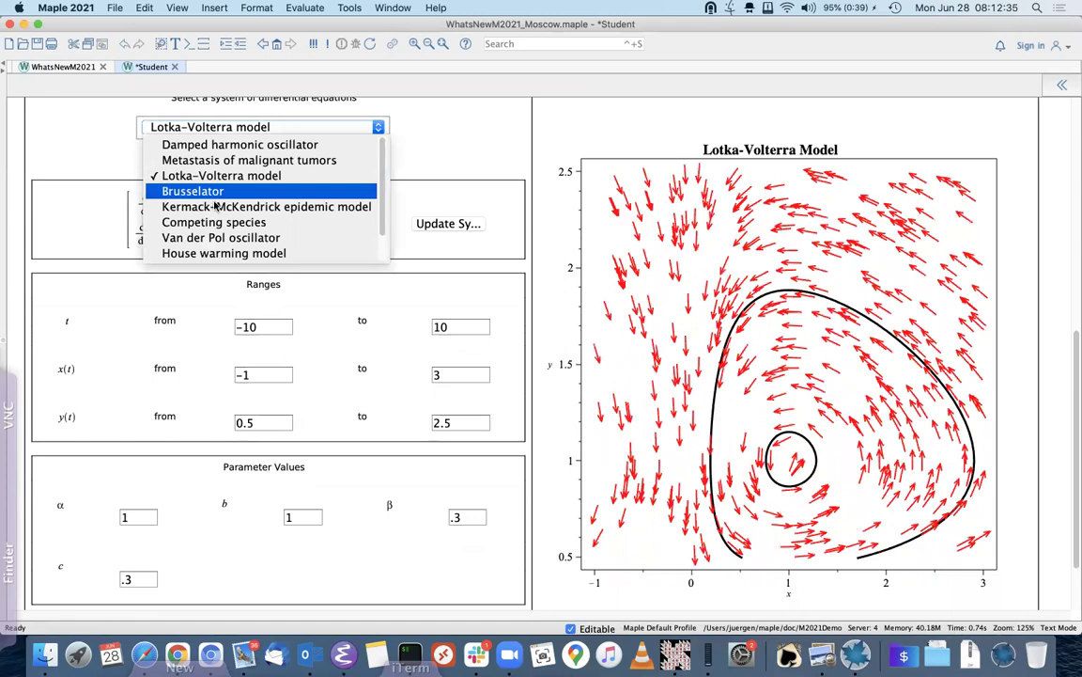
{"action": "left_click", "coordinate": [216, 143]}
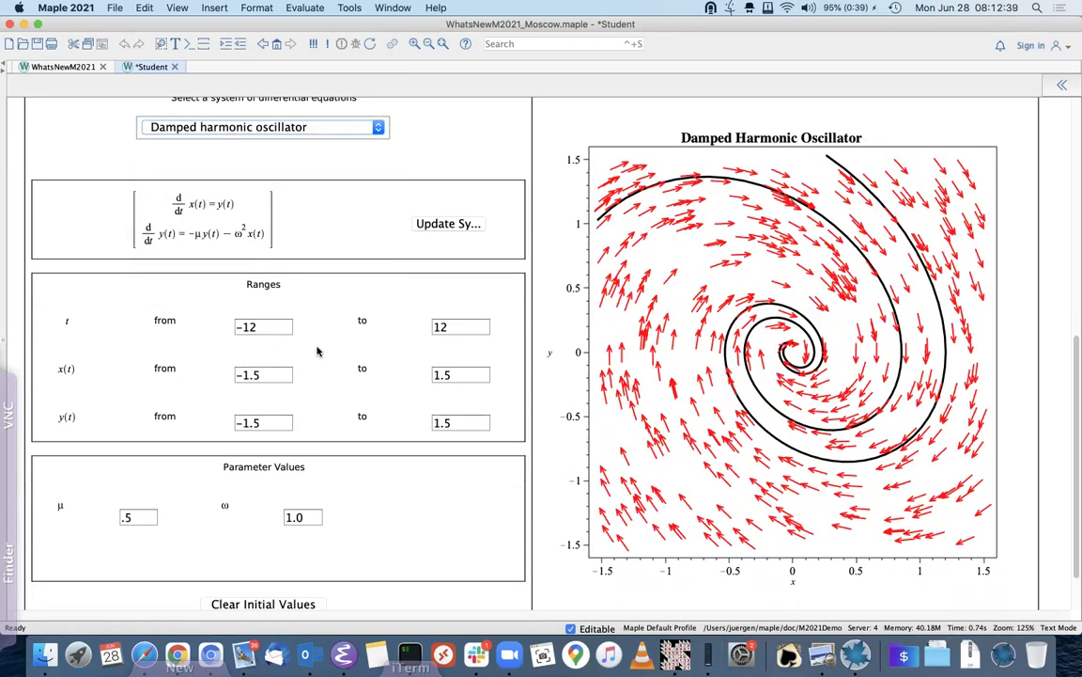
{"action": "left_click", "coordinate": [452, 328]}
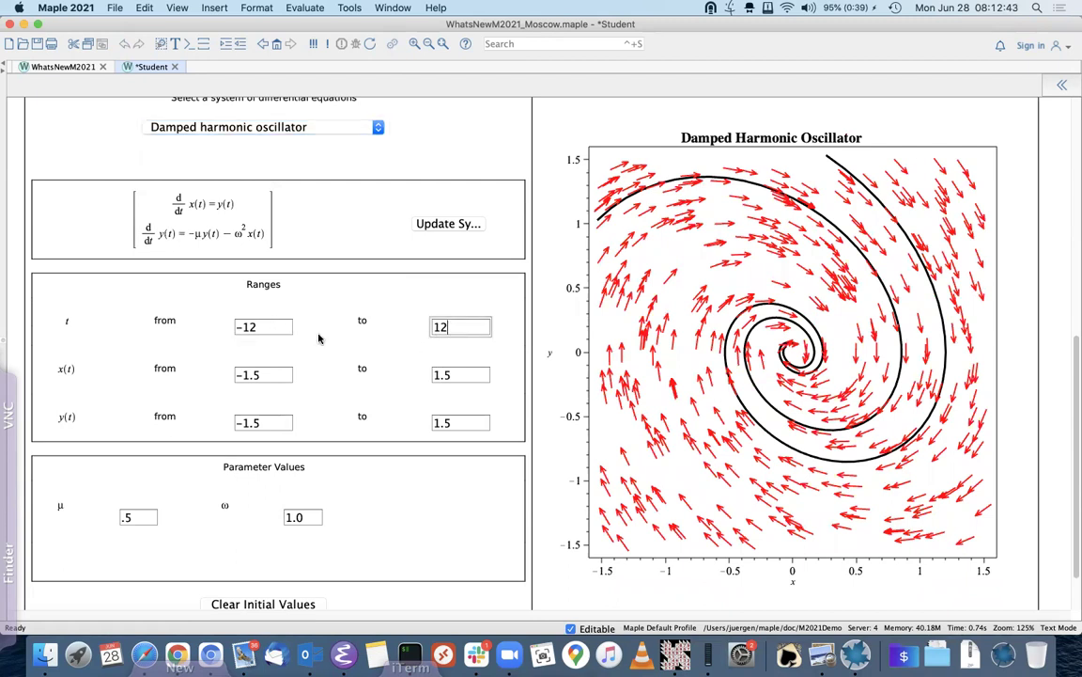
{"action": "left_click", "coordinate": [455, 327]}
{"action": "key", "text": "BackSpace"}
{"action": "key", "text": "BackSpace"}
{"action": "type", "text": "20"}
{"action": "left_click", "coordinate": [454, 375]}
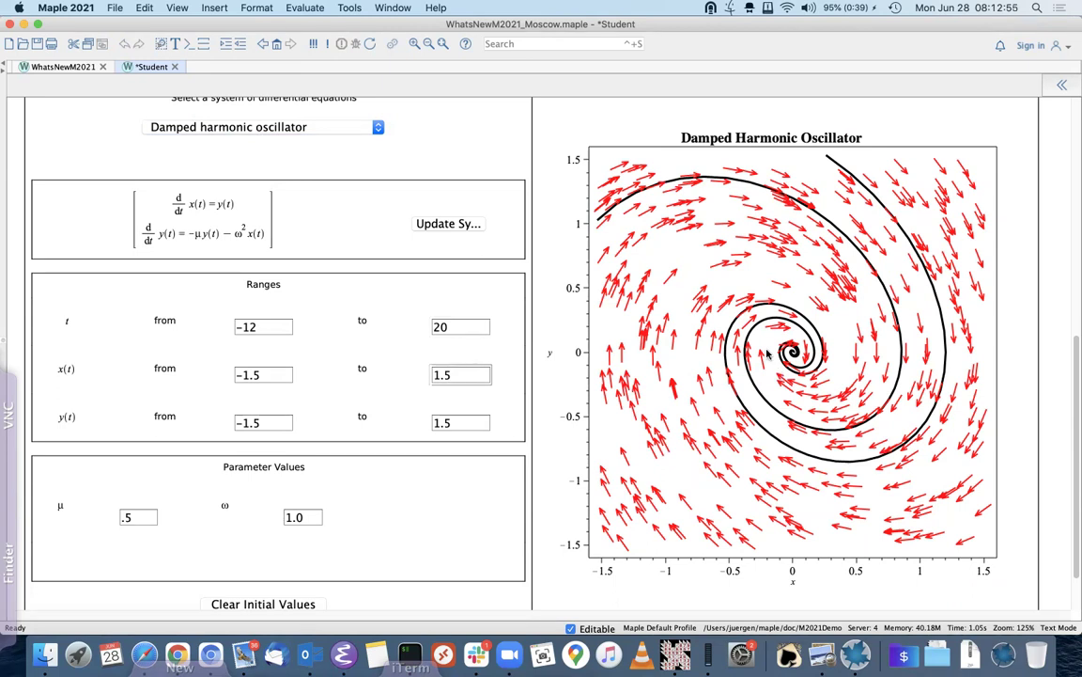
- Close the Student worksheet without saving and open the Performance worksheet
{"action": "left_click", "coordinate": [175, 67]}
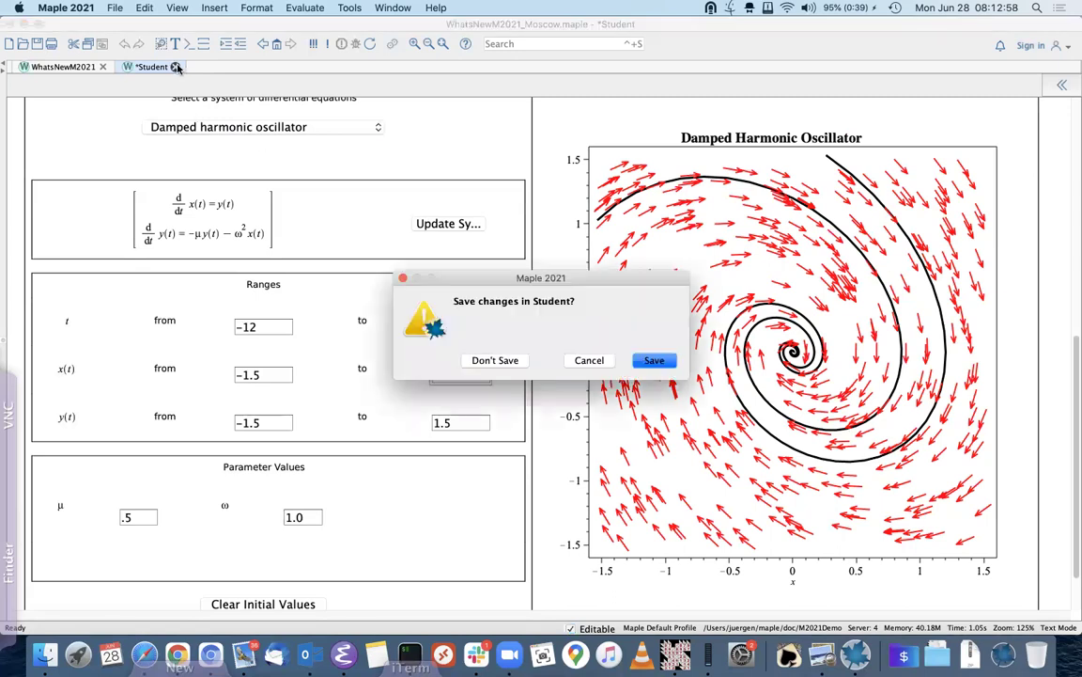
{"action": "left_click", "coordinate": [510, 363]}
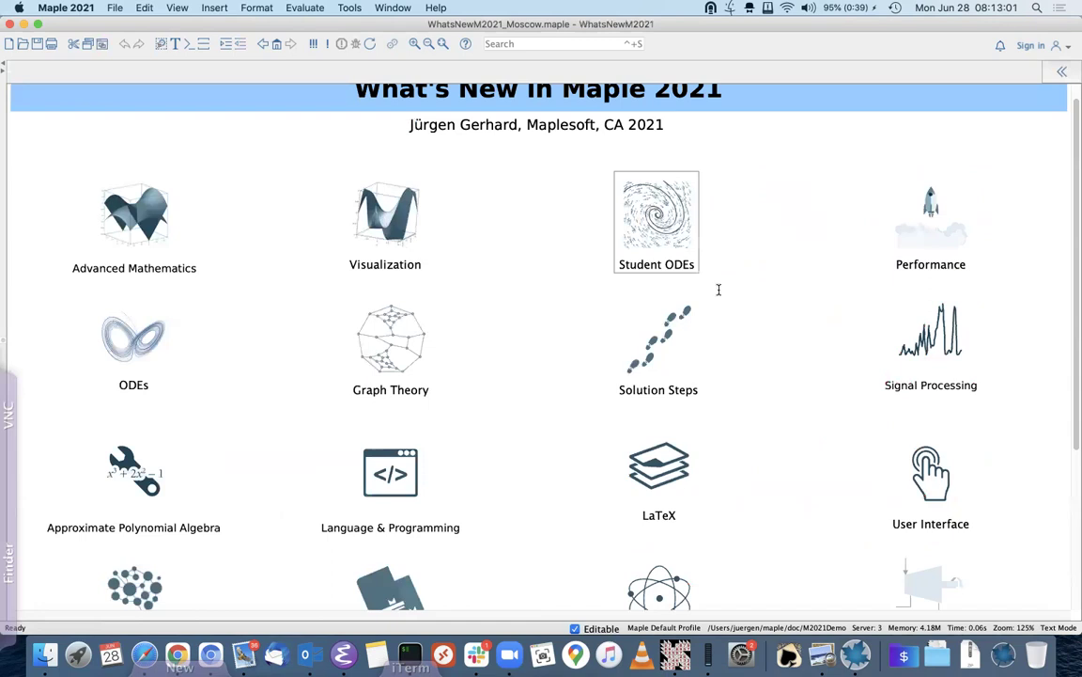
{"action": "left_click", "coordinate": [933, 243]}
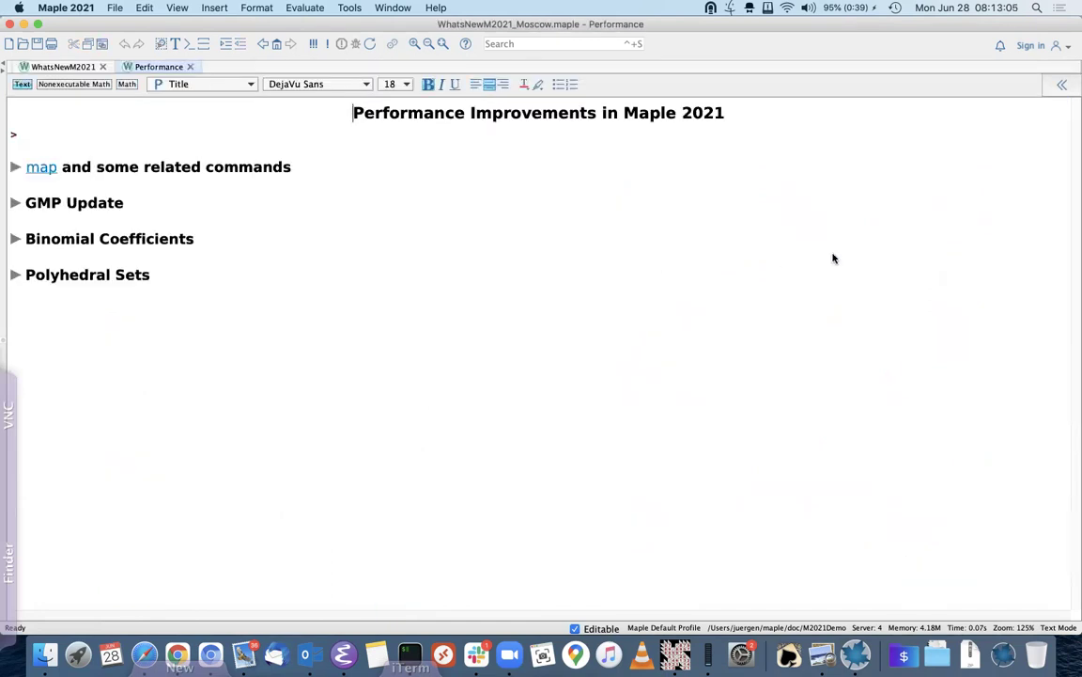
- Expand the section on map and related commands, enlarge the zoom to 150%, and review both speedup tables
{"action": "left_click", "coordinate": [14, 167]}
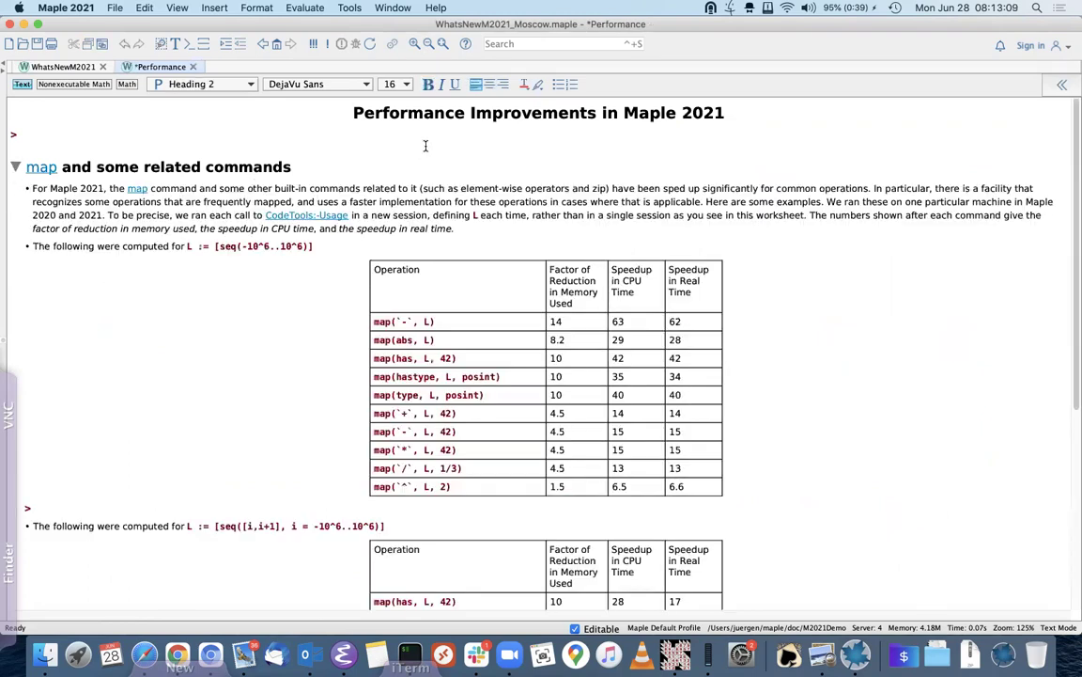
{"action": "left_click", "coordinate": [415, 44]}
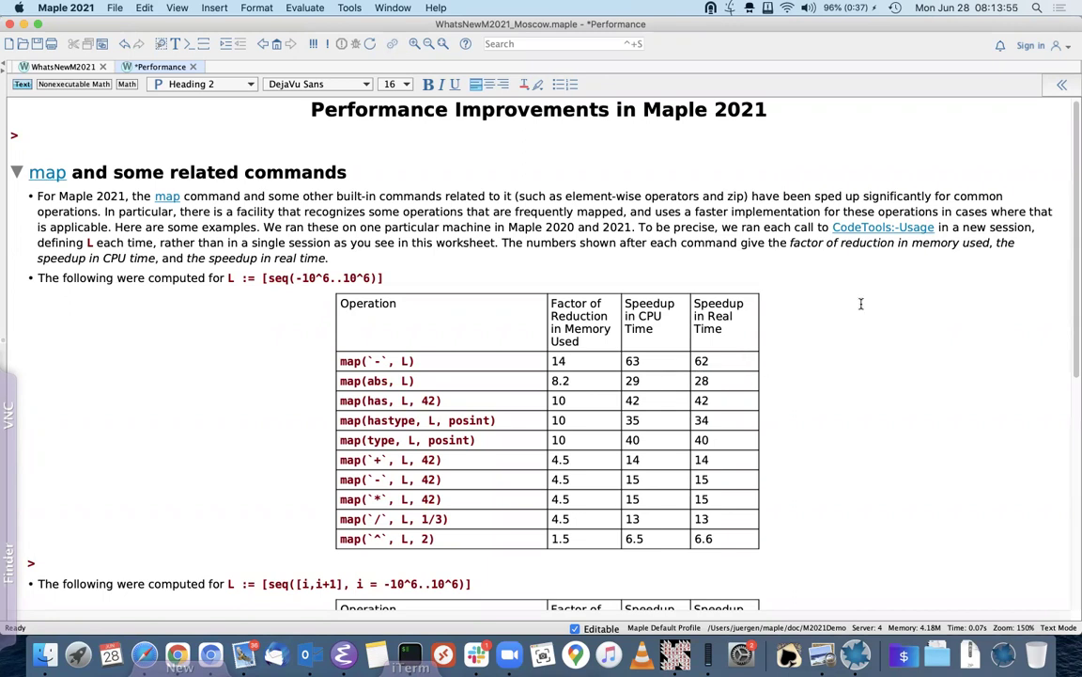
{"action": "scroll", "coordinate": [860, 303], "scroll_direction": "down", "scroll_amount": 3}
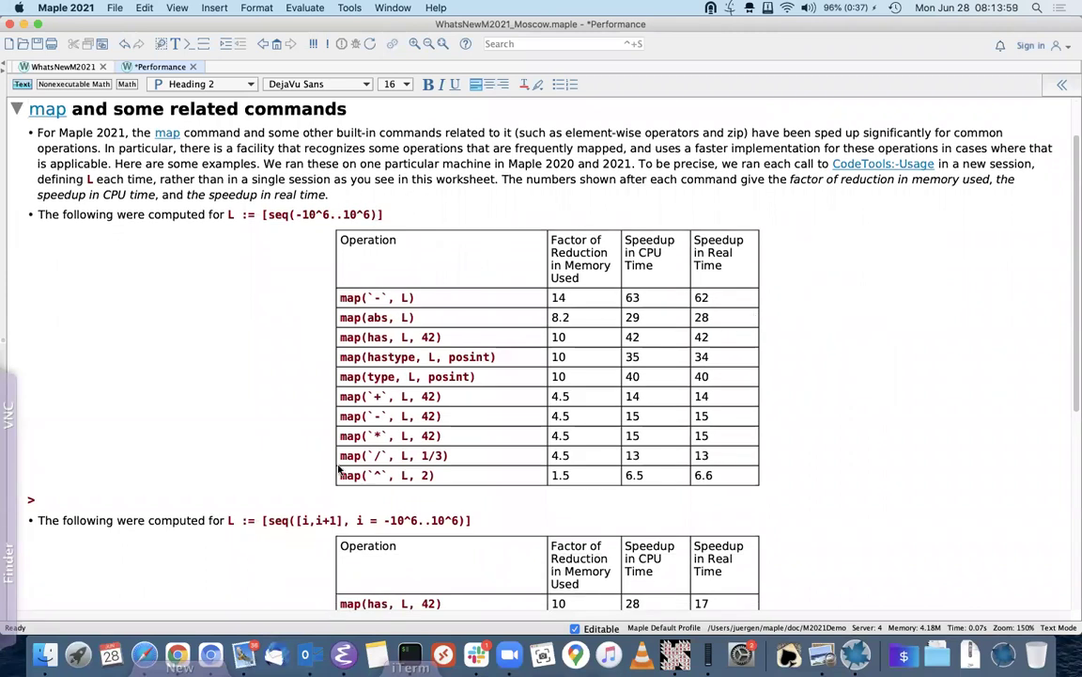
{"action": "scroll", "coordinate": [281, 516], "scroll_direction": "down", "scroll_amount": 8}
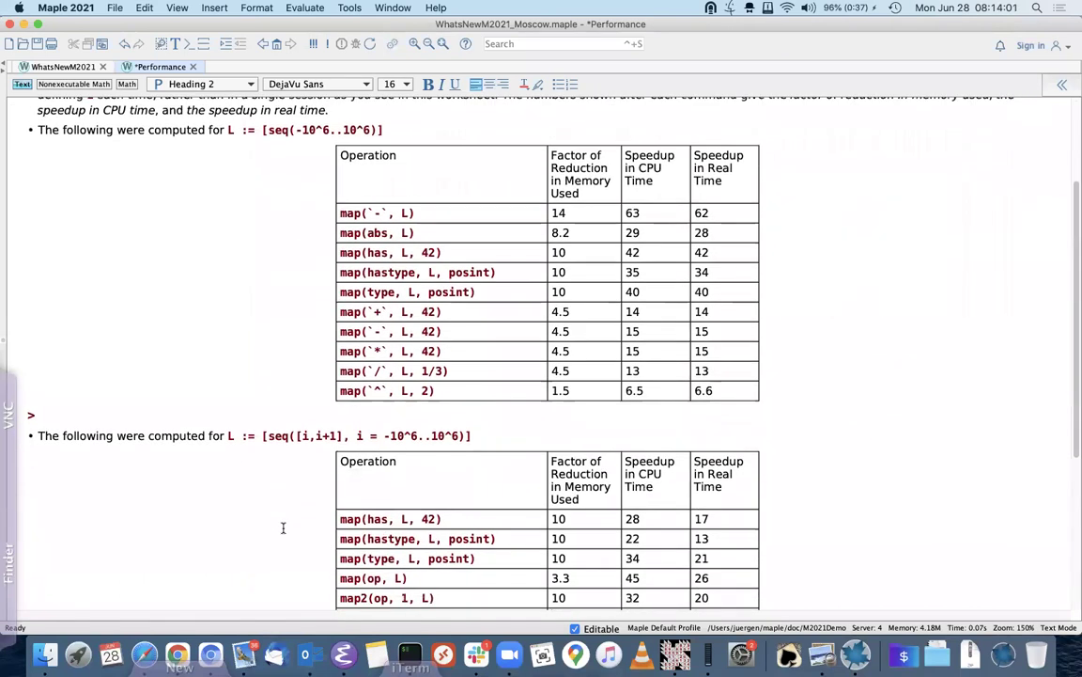
{"action": "scroll", "coordinate": [283, 527], "scroll_direction": "down", "scroll_amount": 4}
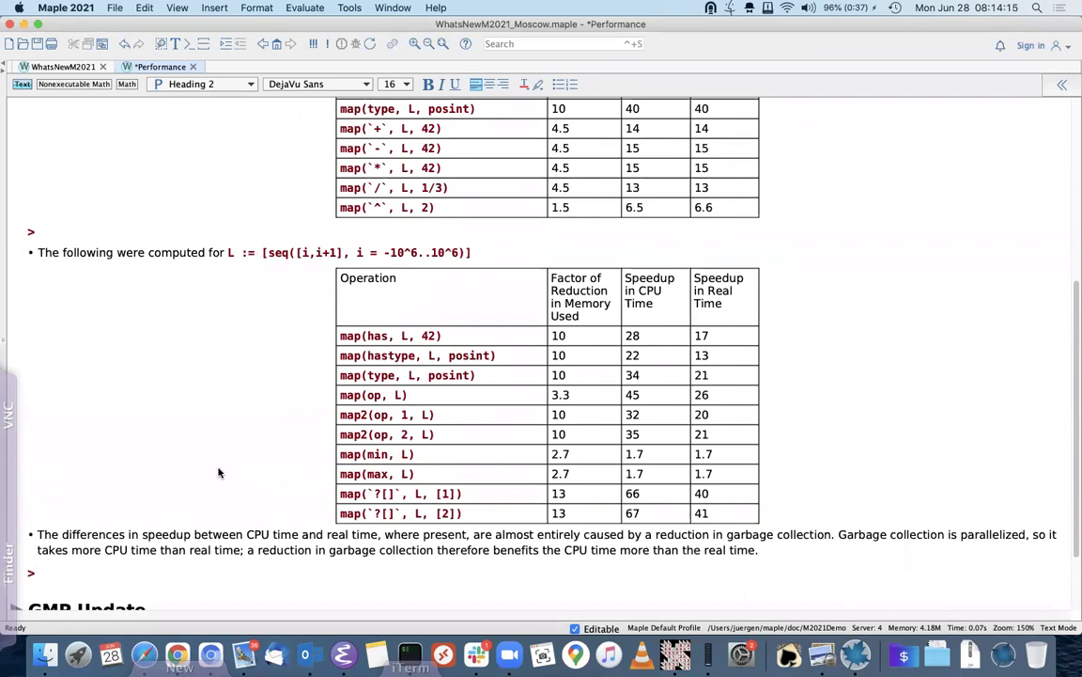
- Expand the GMP Update section below the map benchmarks to read its description
{"action": "scroll", "coordinate": [207, 473], "scroll_direction": "down", "scroll_amount": 3}
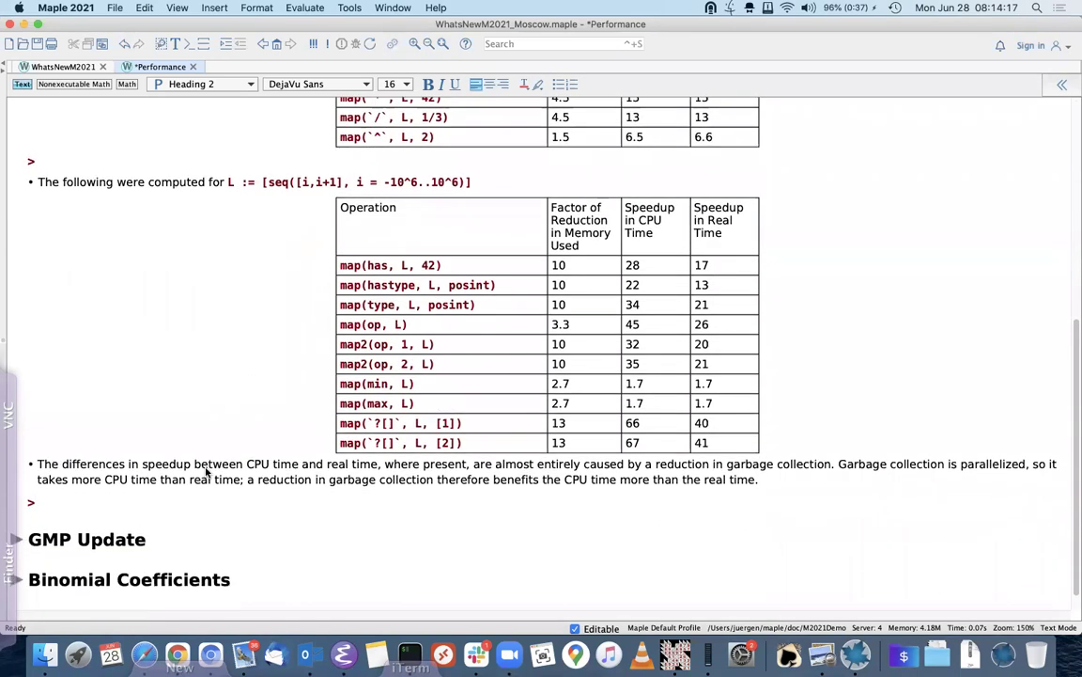
{"action": "scroll", "coordinate": [164, 406], "scroll_direction": "down", "scroll_amount": 1}
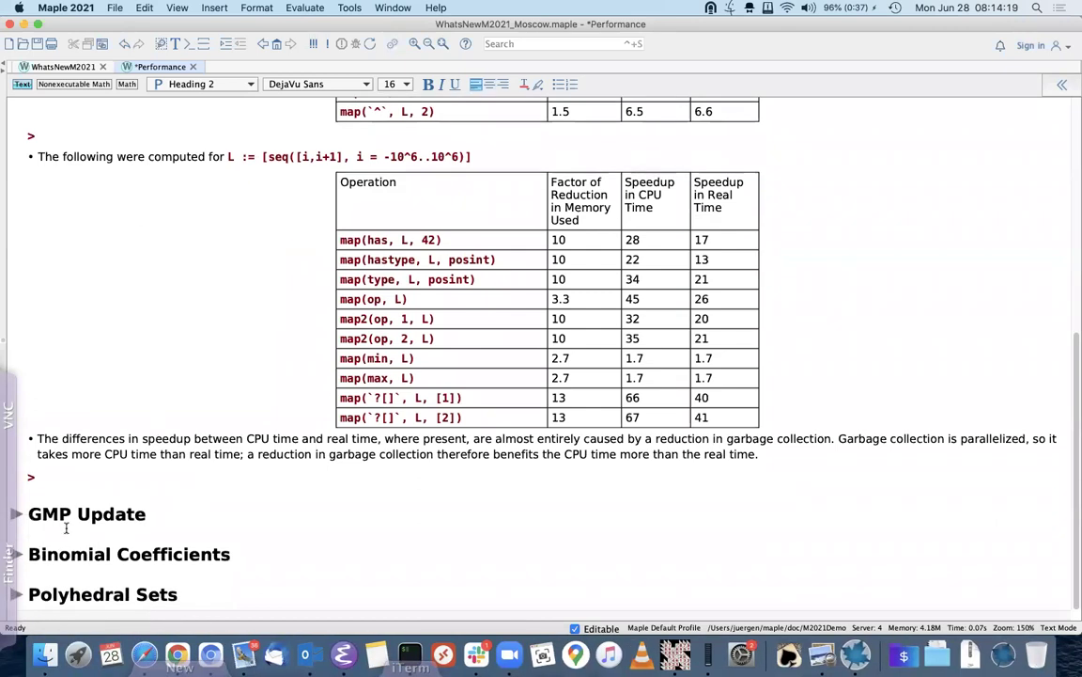
{"action": "left_click", "coordinate": [19, 516]}
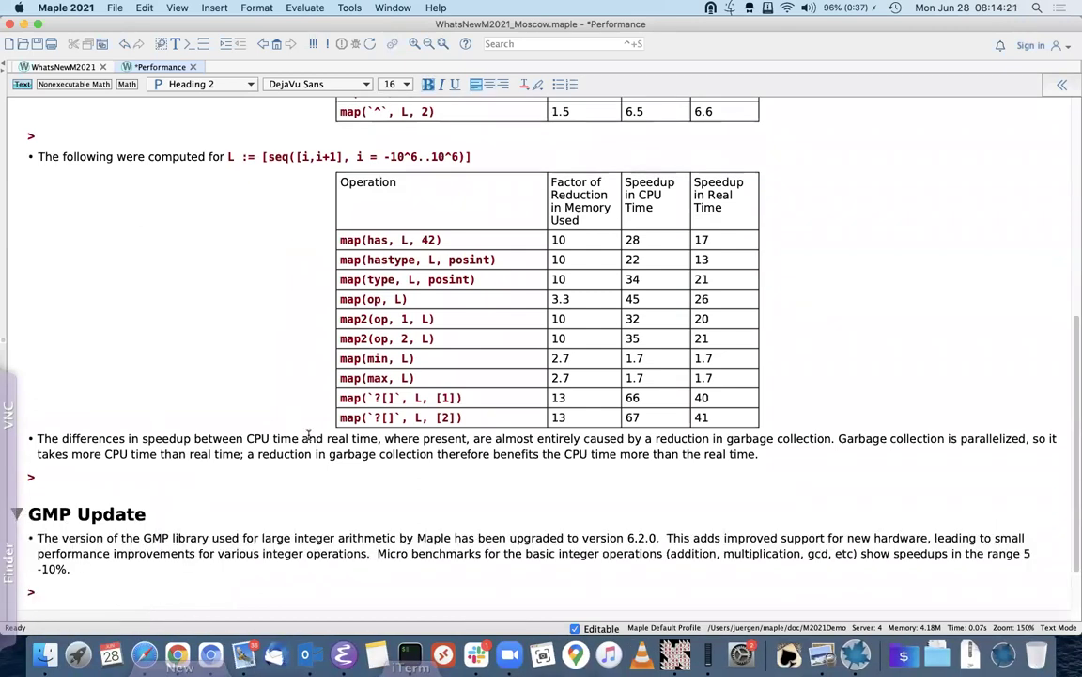
- Expand the Binomial Coefficients section and run its restart and CodeTools:-Usage timing of the binomial of 200001 over 50001
{"action": "scroll", "coordinate": [301, 427], "scroll_direction": "down", "scroll_amount": 3}
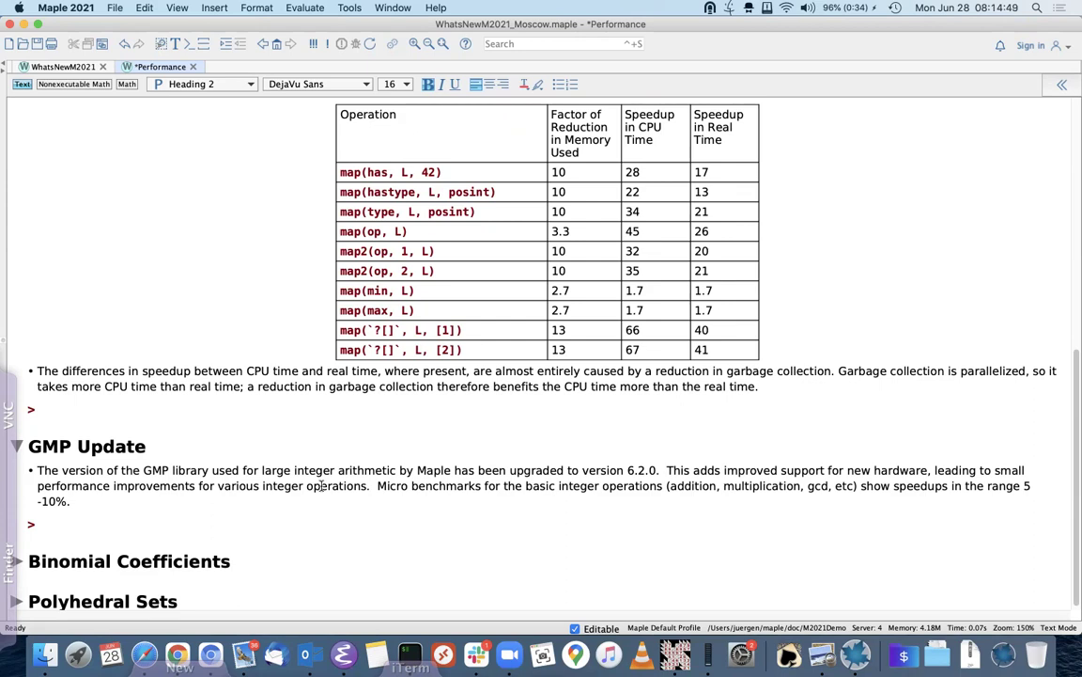
{"action": "scroll", "coordinate": [216, 425], "scroll_direction": "down", "scroll_amount": 1}
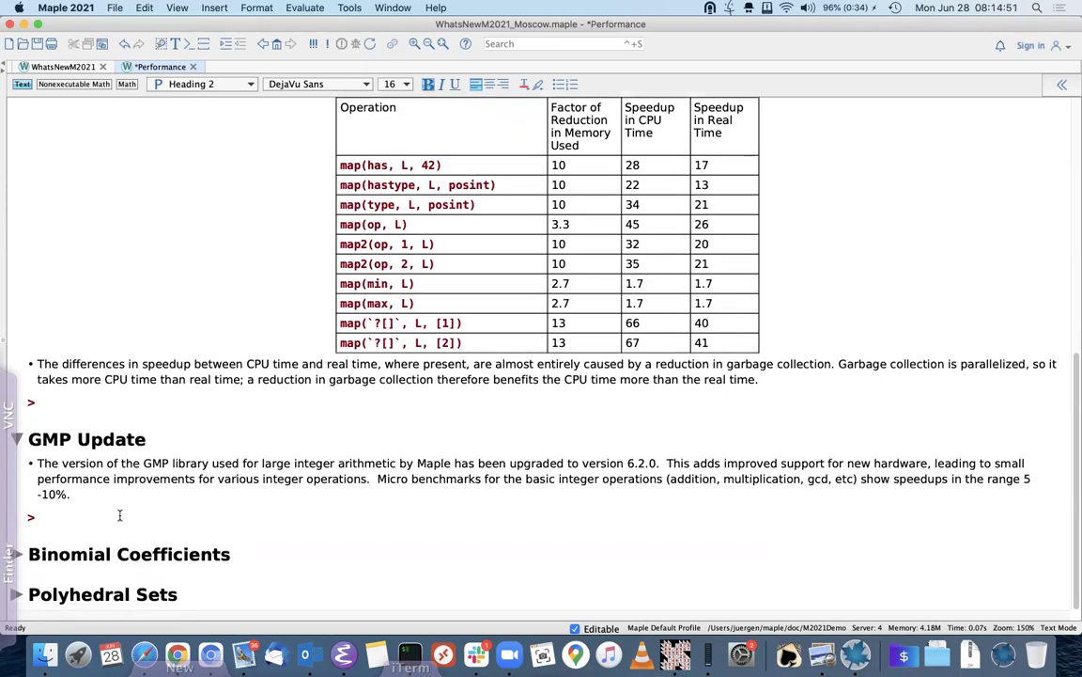
{"action": "left_click", "coordinate": [16, 555]}
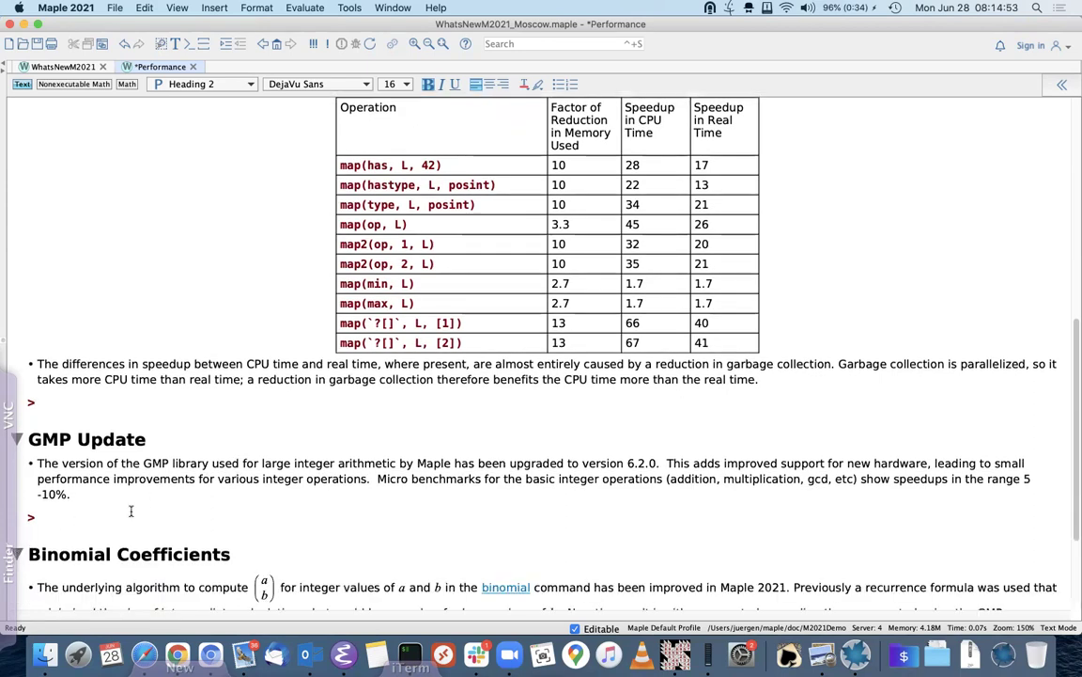
{"action": "scroll", "coordinate": [205, 470], "scroll_direction": "down", "scroll_amount": 5}
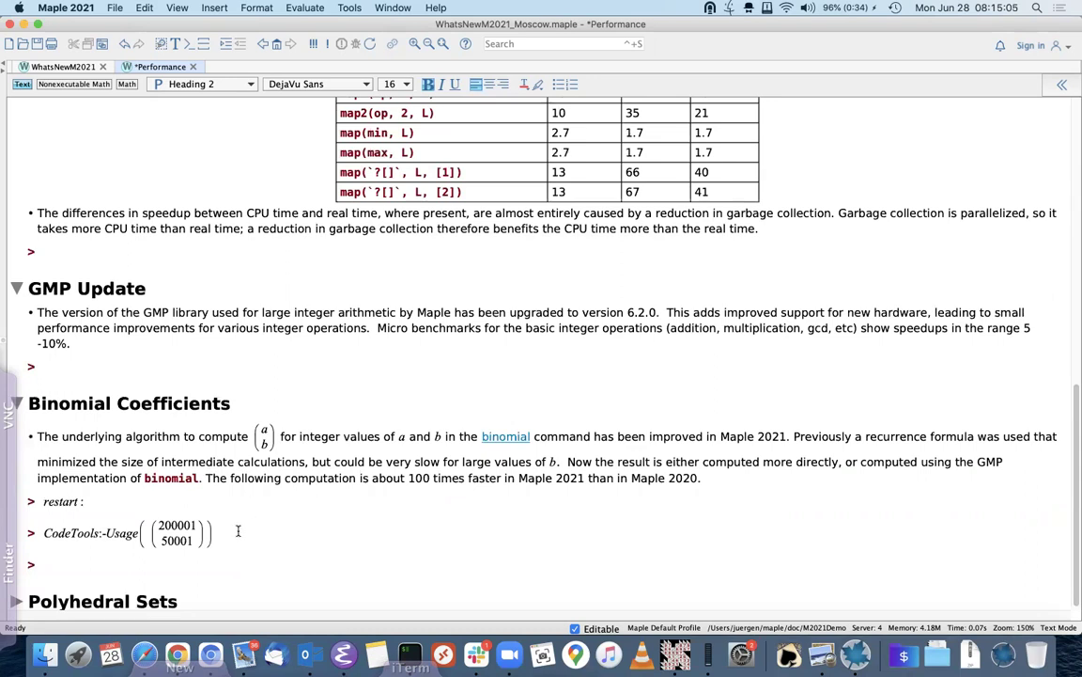
{"action": "left_click", "coordinate": [120, 500]}
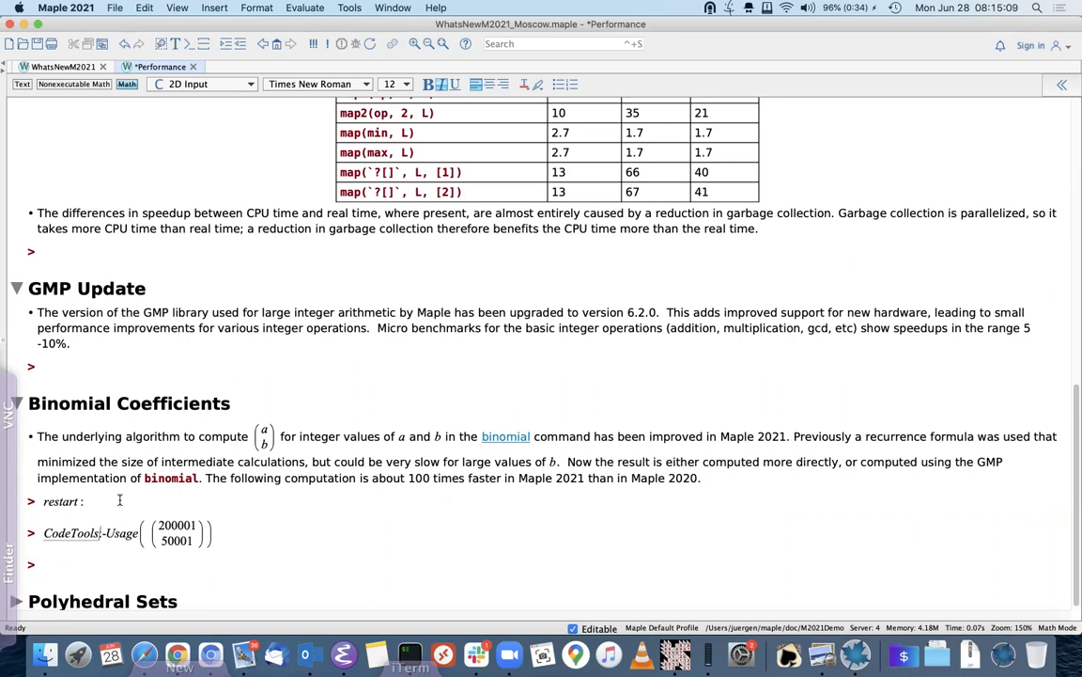
{"action": "key", "text": "Return"}
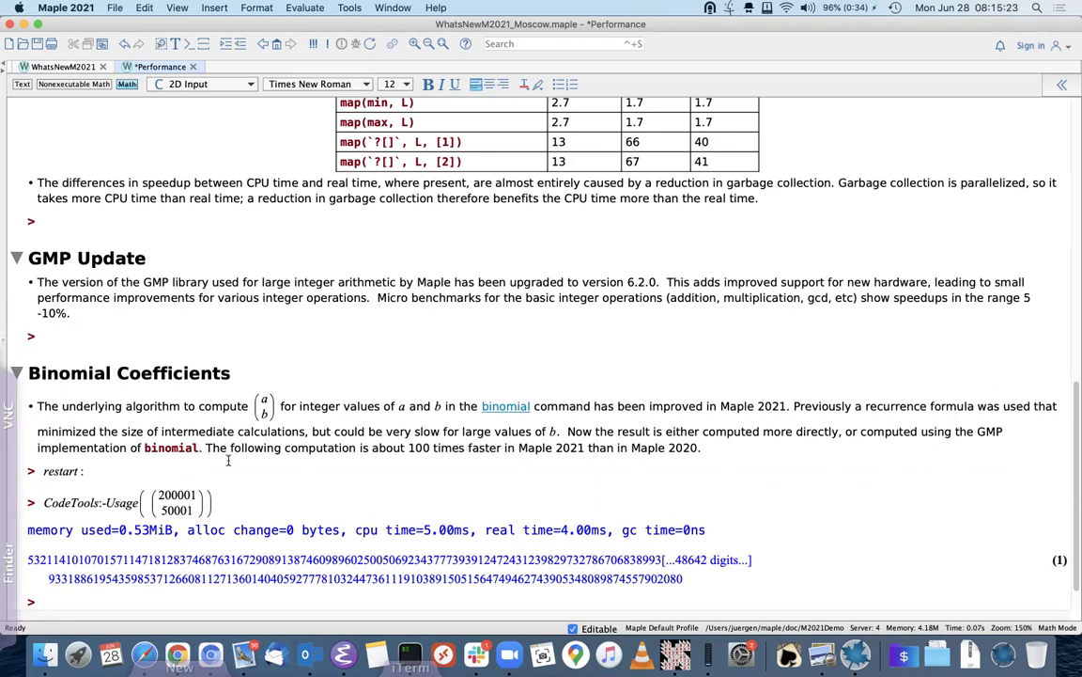
- Expand the Polyhedral Sets section, then run its commands to load PolyhedralSets, define the constraint list l and build the set P
{"action": "scroll", "coordinate": [226, 470], "scroll_direction": "down", "scroll_amount": 1}
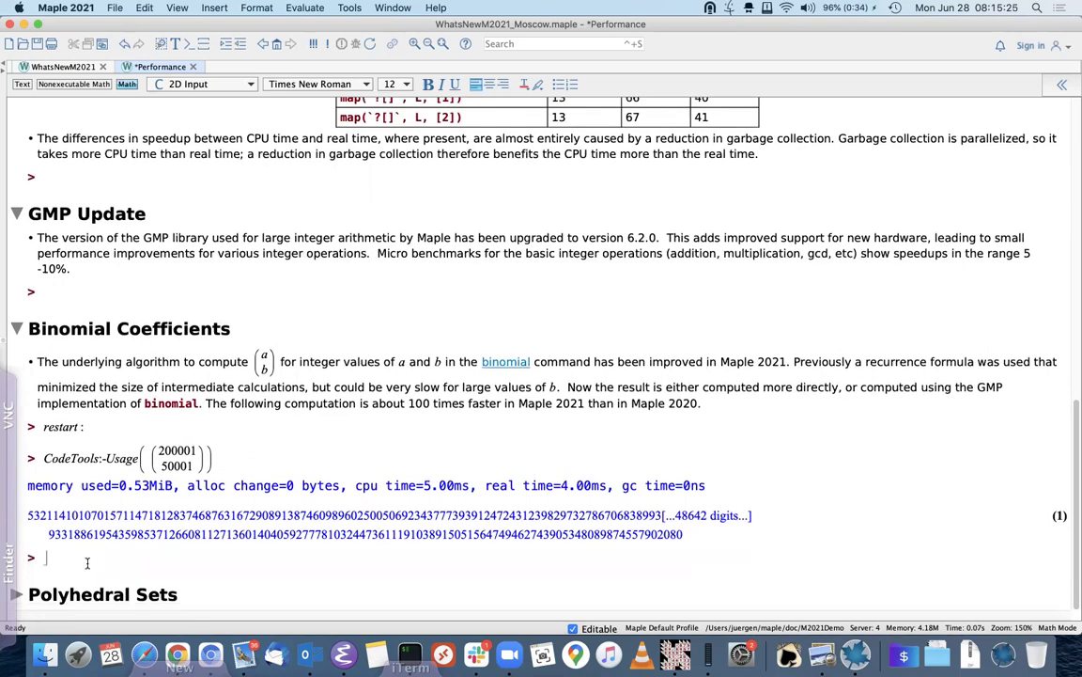
{"action": "left_click", "coordinate": [15, 595]}
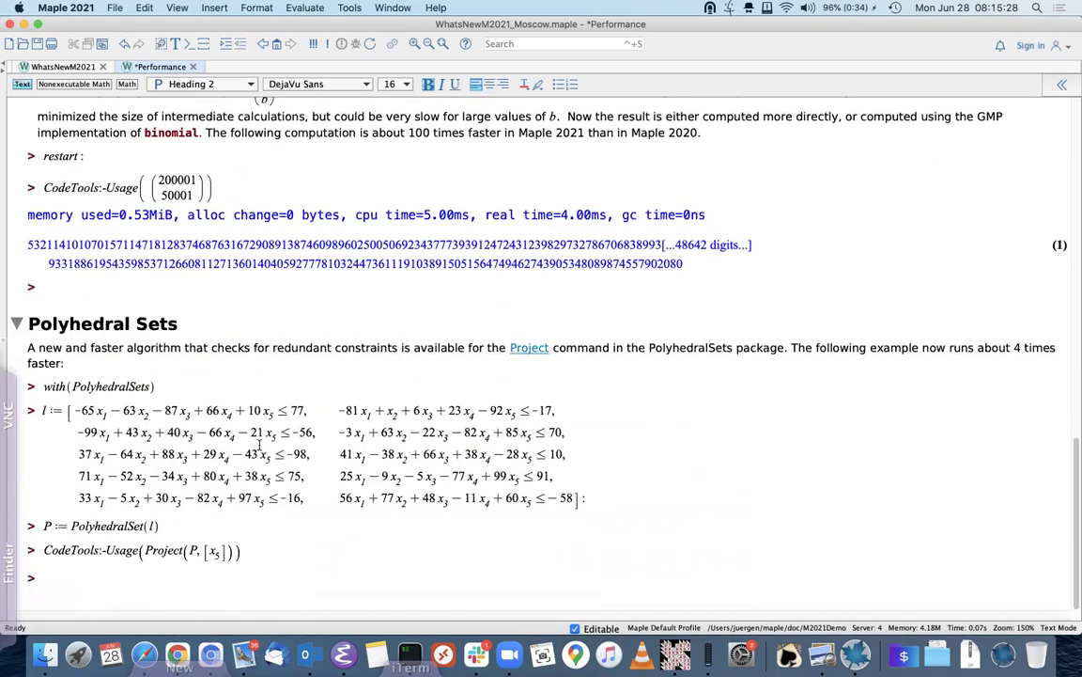
{"action": "left_click", "coordinate": [176, 385]}
{"action": "key", "text": "Return"}
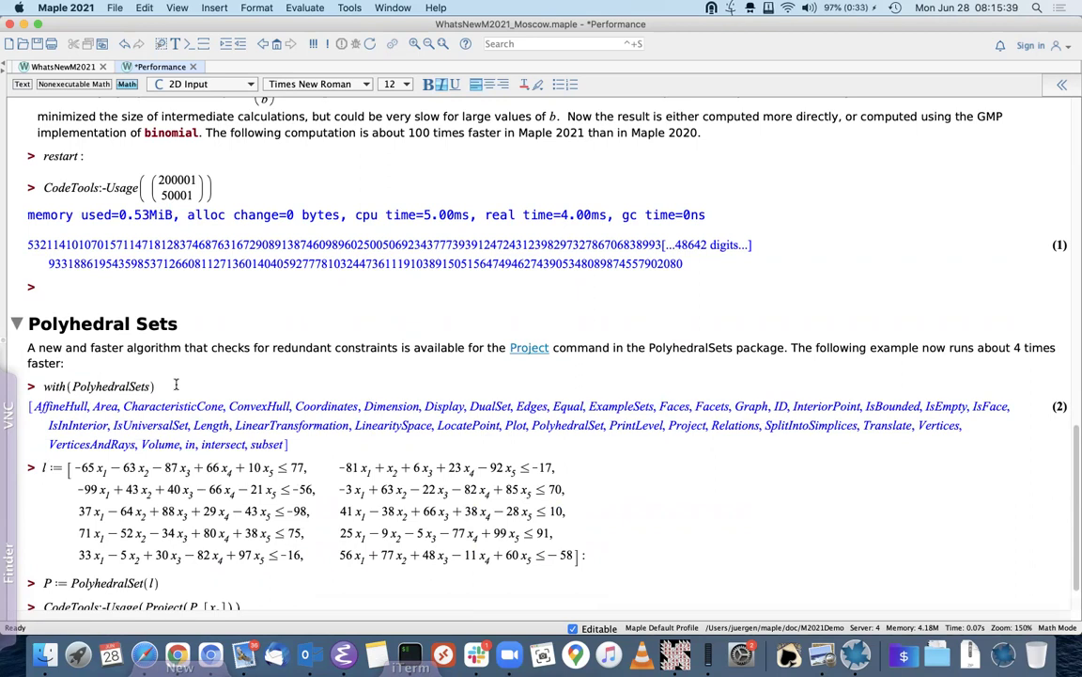
{"action": "key", "text": "Return"}
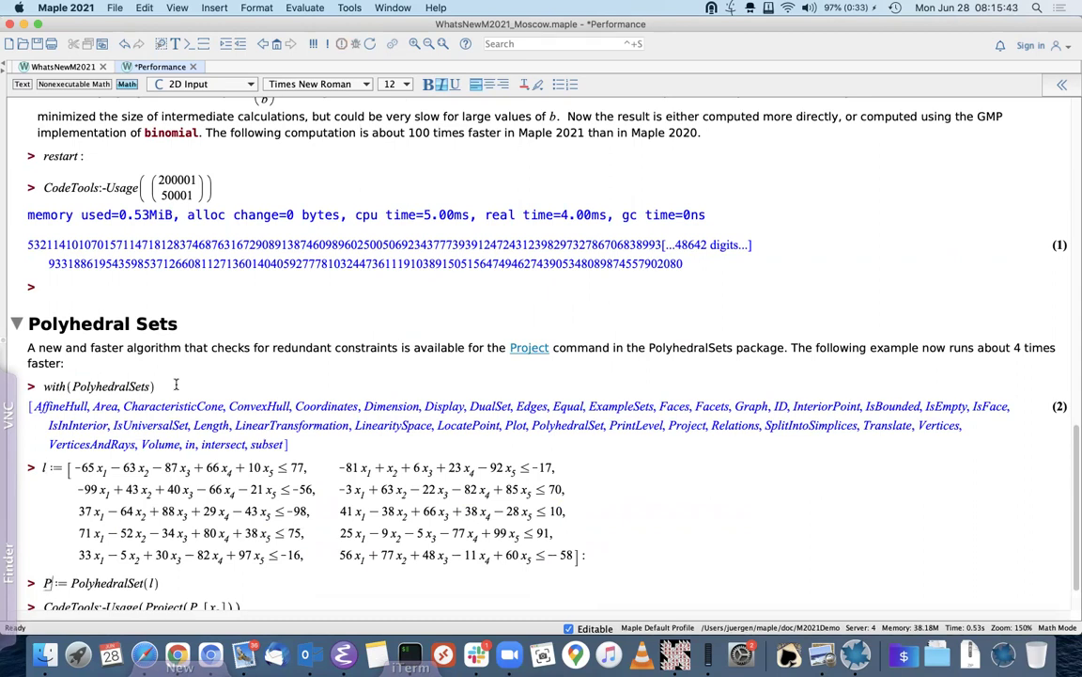
{"action": "key", "text": "Return"}
{"action": "key", "text": "Return"}
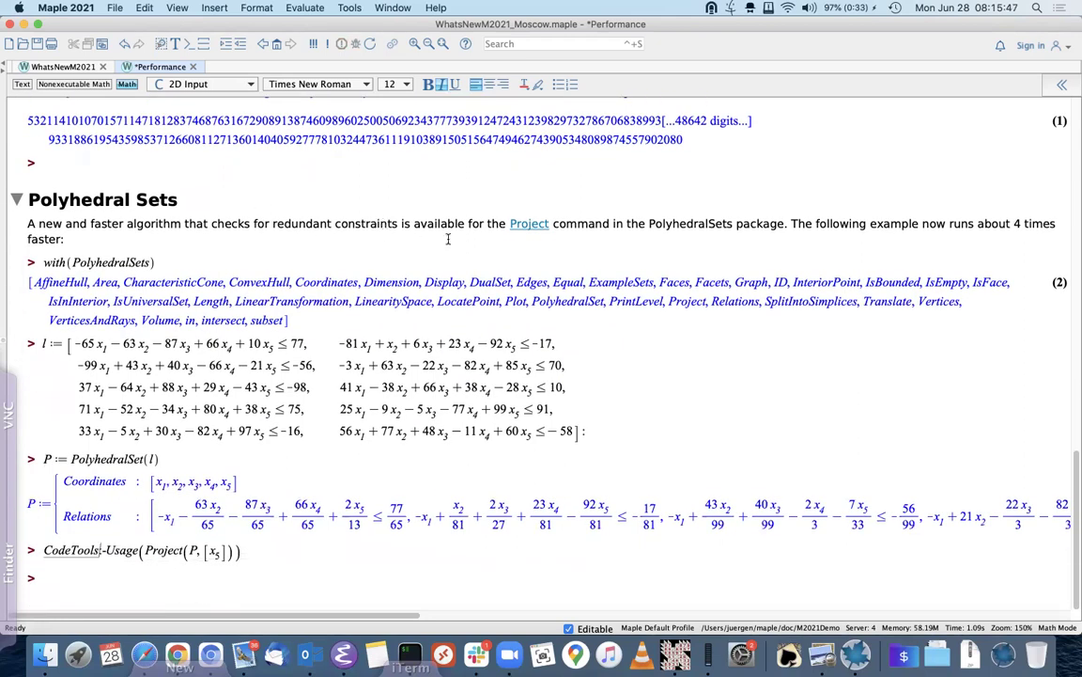
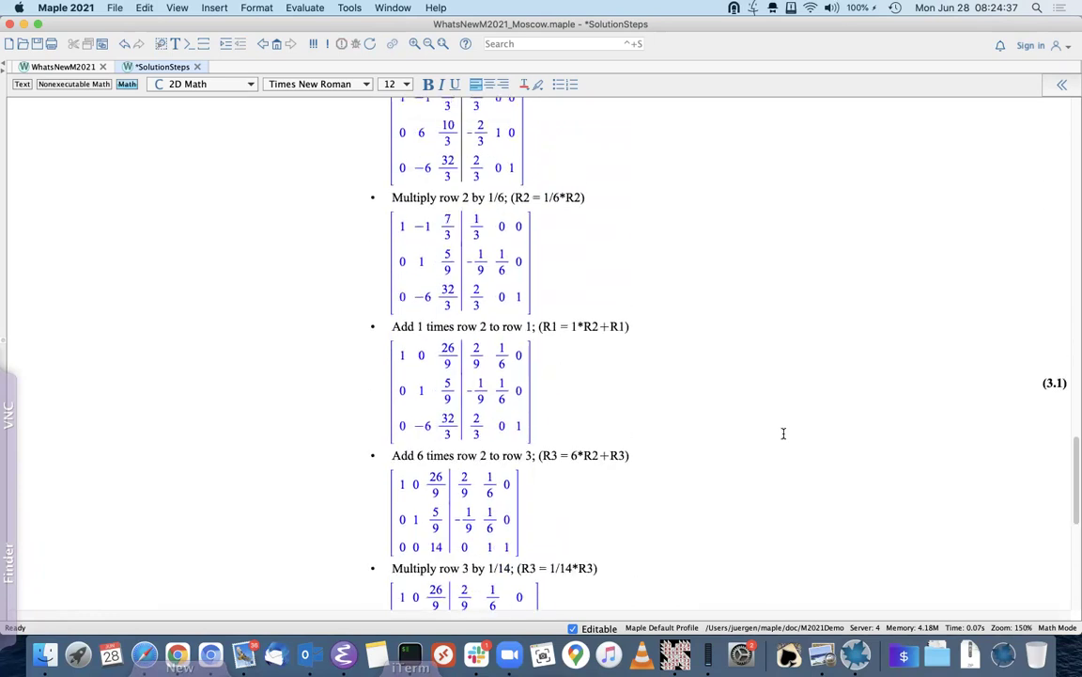
- Review the row operations in the SolutionSteps worksheet that lead to the inverse of the matrix
{"action": "scroll", "coordinate": [784, 433], "scroll_direction": "up", "scroll_amount": 10}
{"action": "scroll", "coordinate": [783, 434], "scroll_direction": "down", "scroll_amount": 1}
{"action": "scroll", "coordinate": [783, 433], "scroll_direction": "down", "scroll_amount": 17}
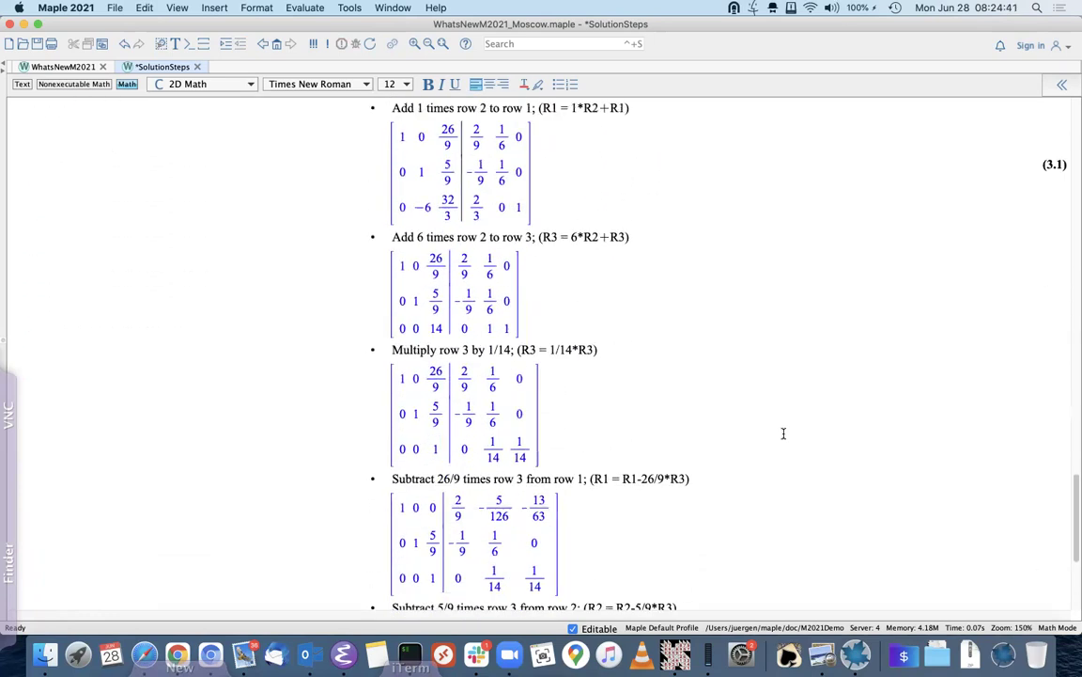
{"action": "scroll", "coordinate": [783, 433], "scroll_direction": "down", "scroll_amount": 1}
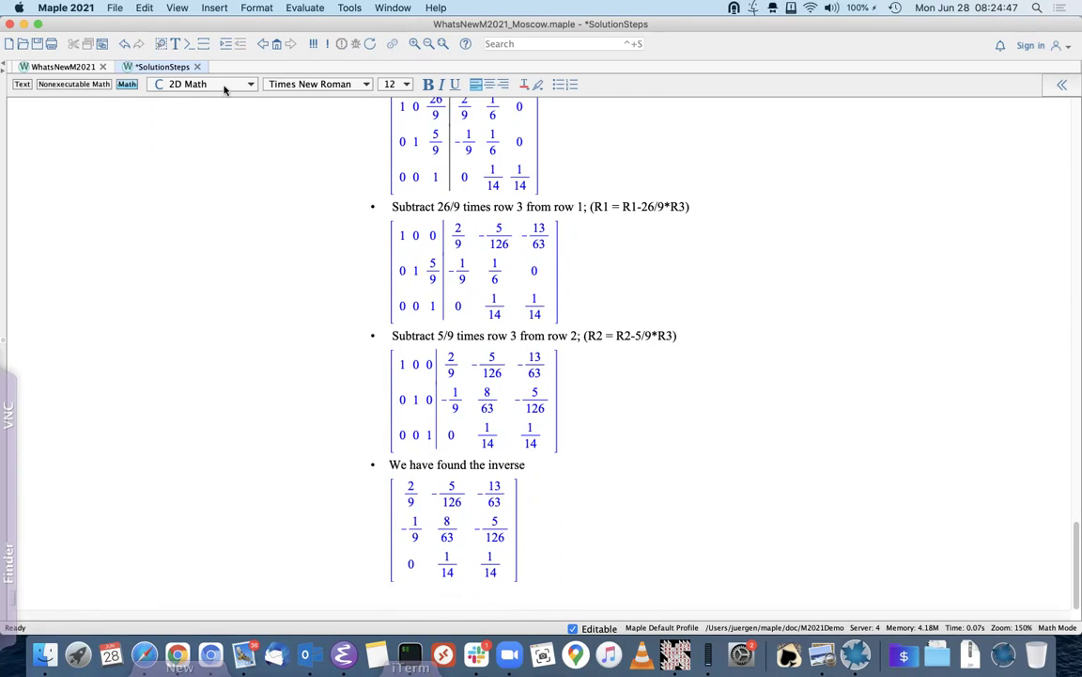
- Close the SolutionSteps worksheet without saving and open the Signal Processing worksheet
{"action": "left_click", "coordinate": [197, 67]}
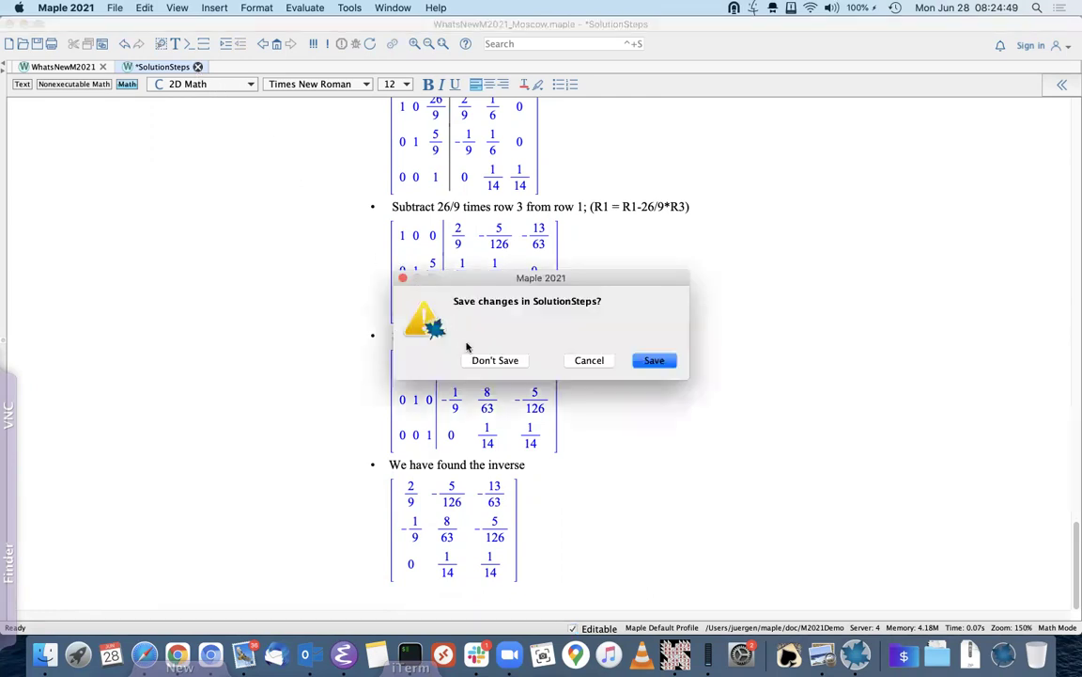
{"action": "left_click", "coordinate": [492, 361]}
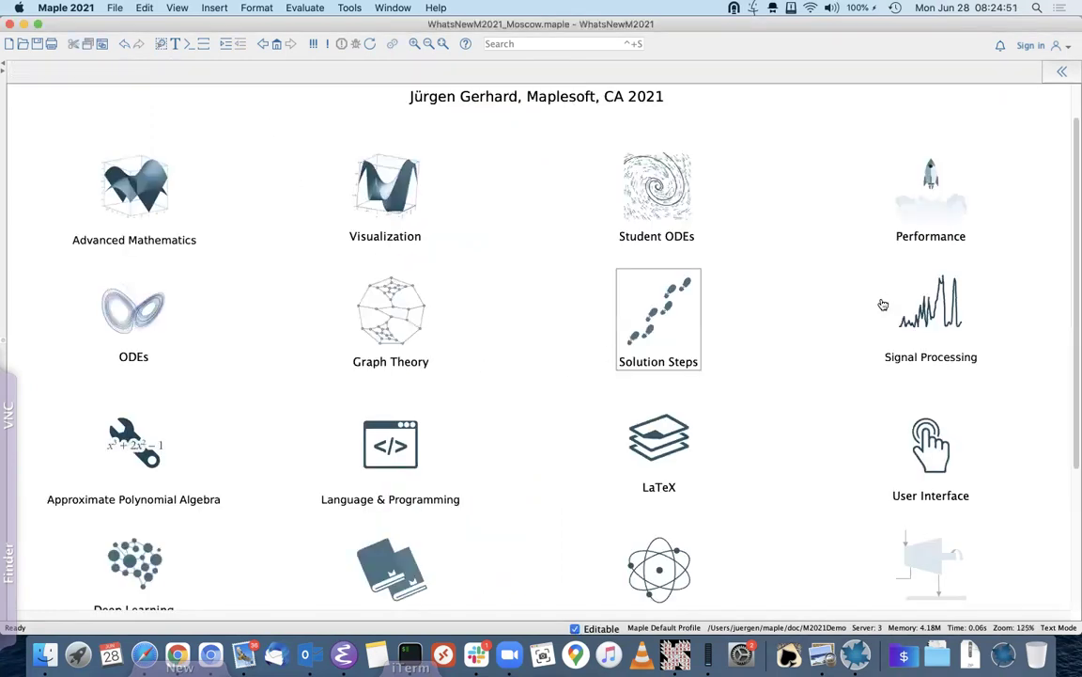
{"action": "left_click", "coordinate": [935, 310]}
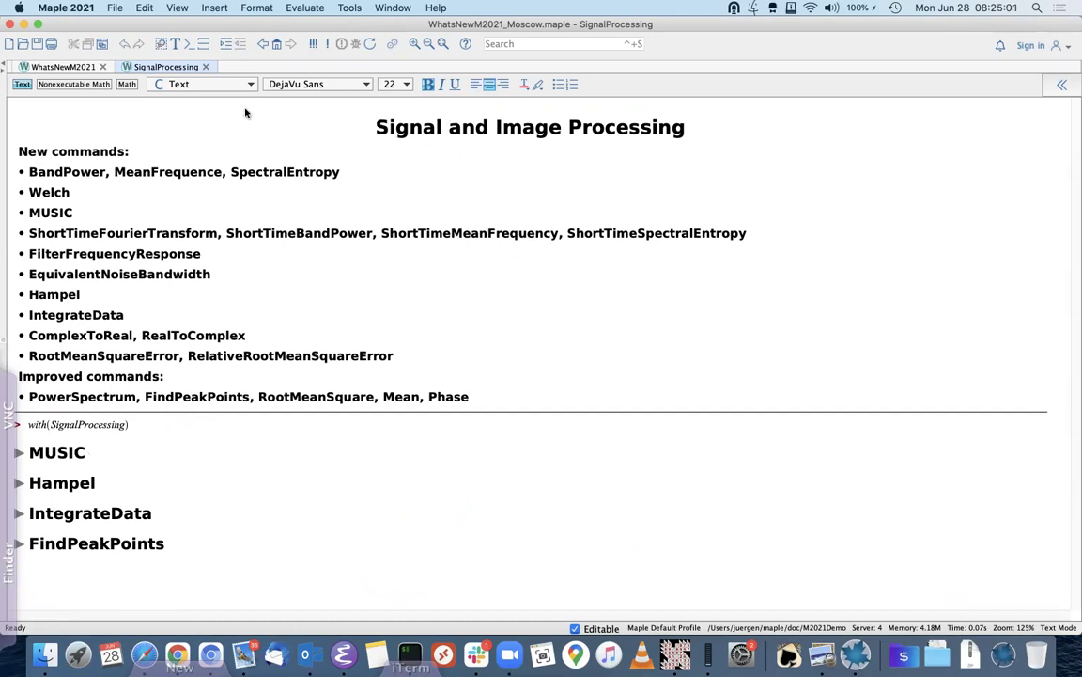
- Enlarge the zoom to 150% and expand the MUSIC section to read its description and signal definitions
{"action": "left_click", "coordinate": [415, 43]}
{"action": "scroll", "coordinate": [258, 396], "scroll_direction": "down", "scroll_amount": 1}
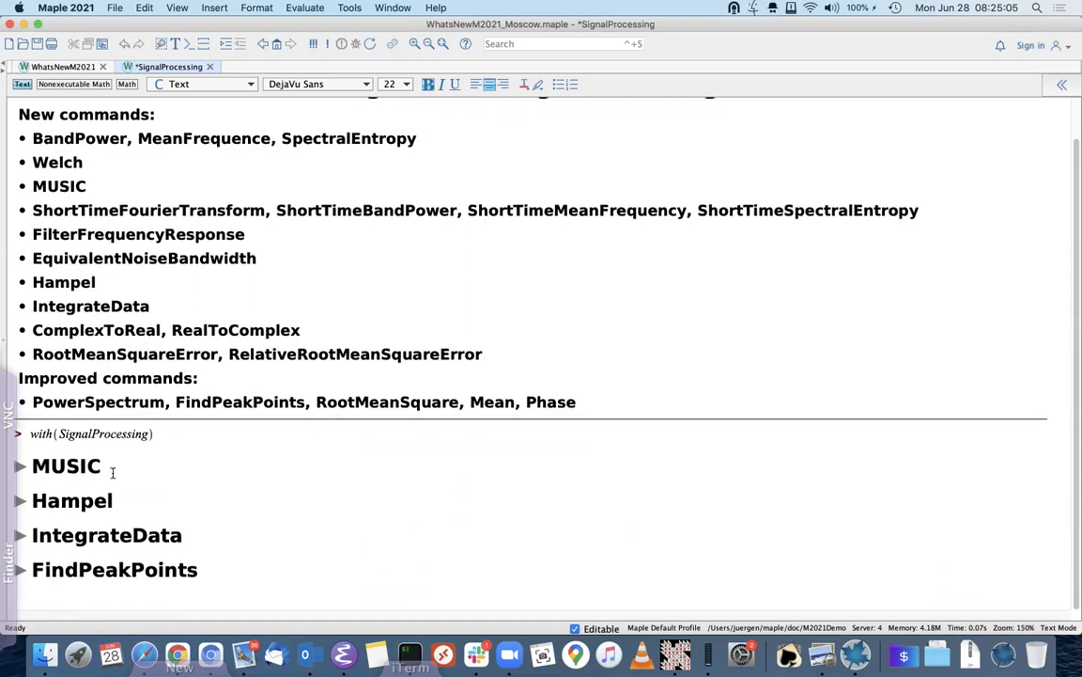
{"action": "left_click", "coordinate": [20, 466]}
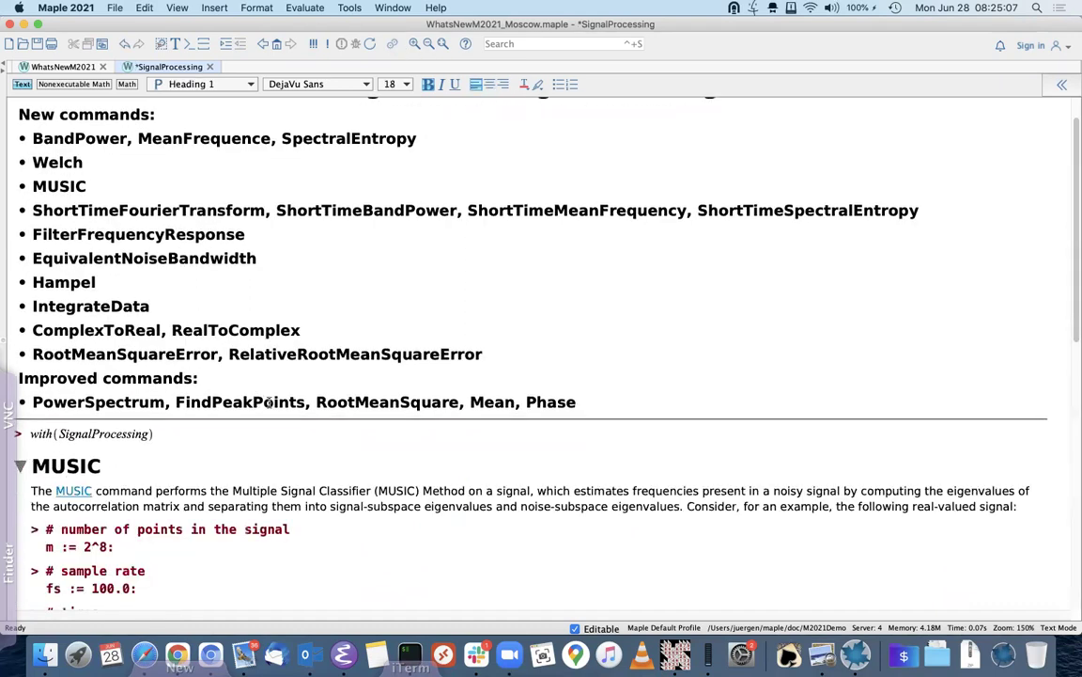
{"action": "scroll", "coordinate": [269, 402], "scroll_direction": "down", "scroll_amount": 6}
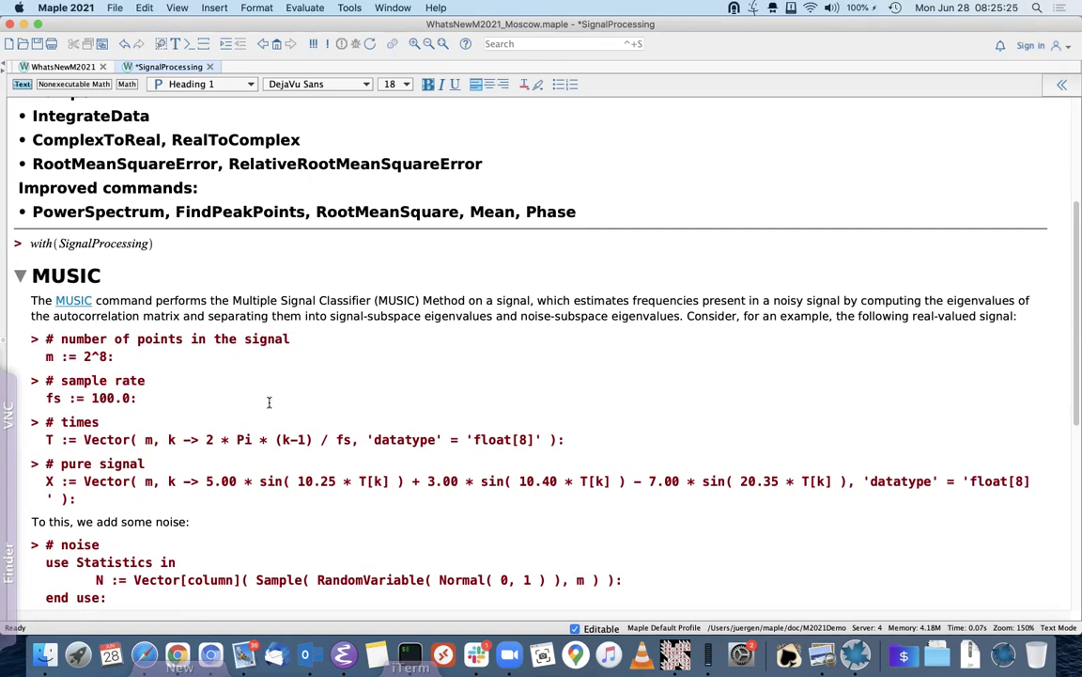
- Try to run the MUSIC section's signal and noise definitions and the pure and noisy signal plots
{"action": "left_click", "coordinate": [134, 353]}
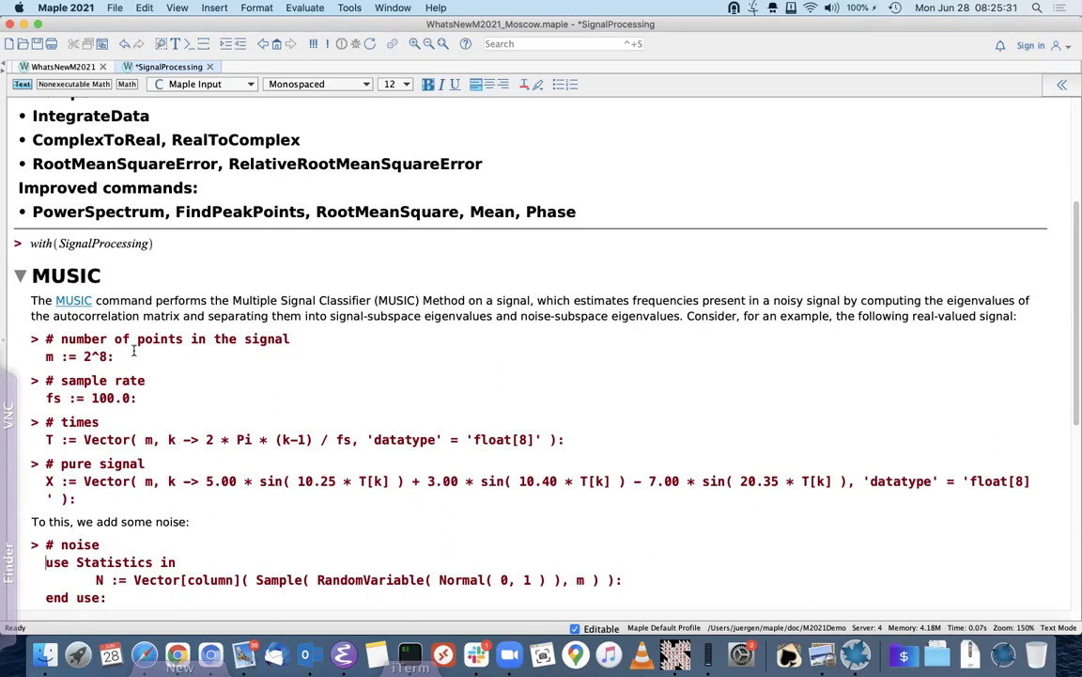
{"action": "scroll", "coordinate": [229, 346], "scroll_direction": "down", "scroll_amount": 5}
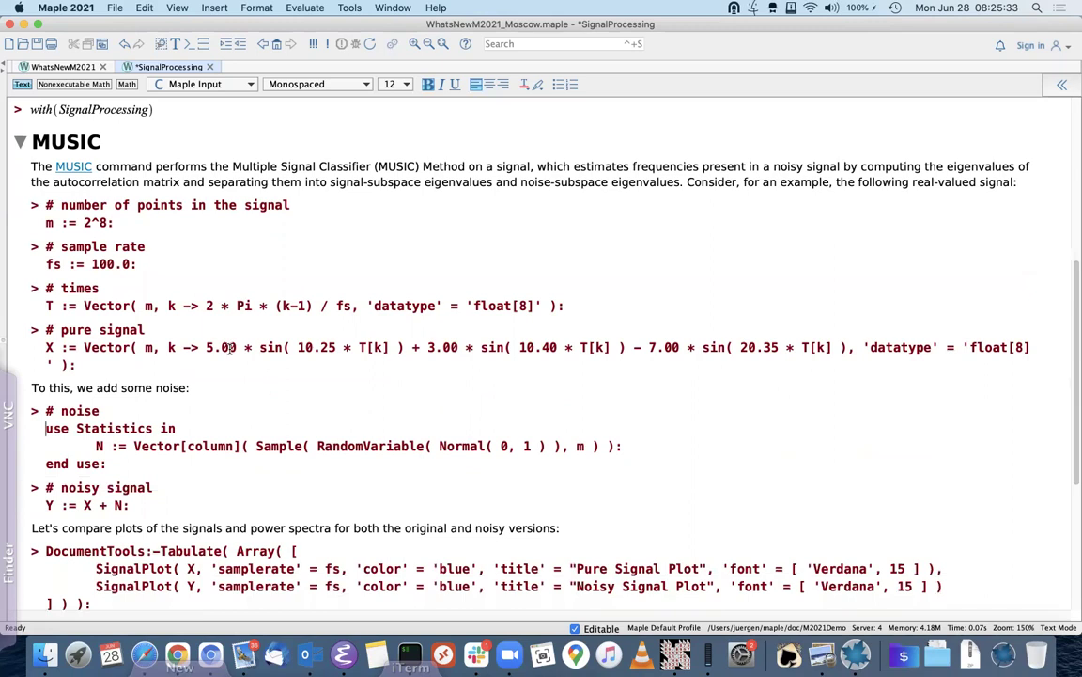
{"action": "key", "text": "Return"}
{"action": "key", "text": "Return"}
{"action": "key", "text": "Return"}
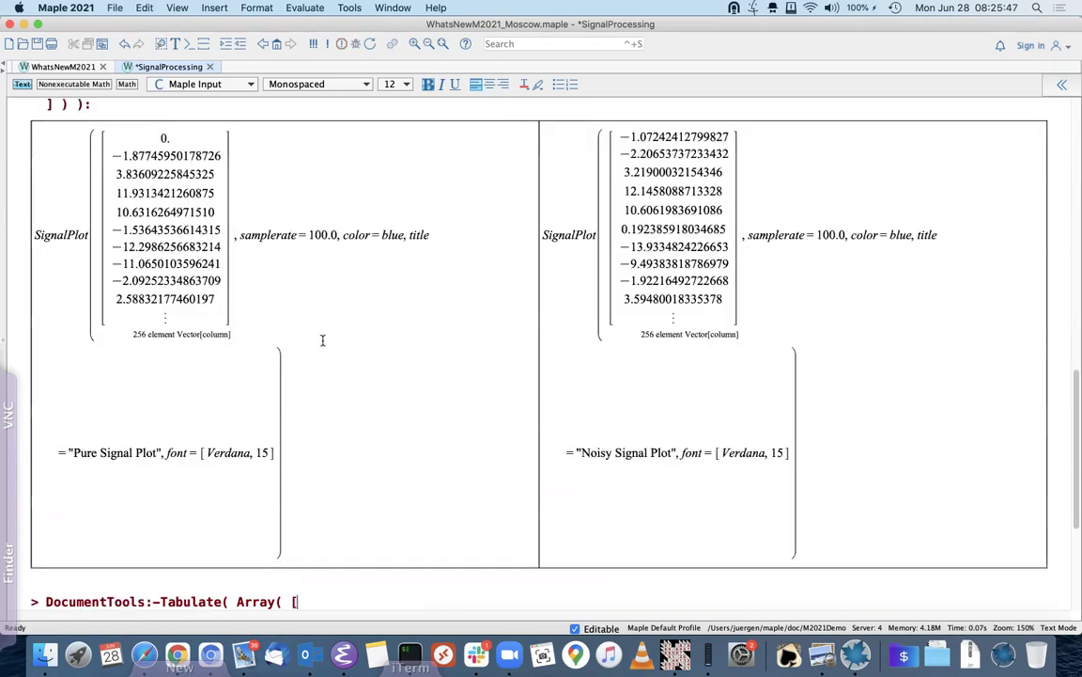
- Load the SignalProcessing package by running the with command above the MUSIC section
{"action": "scroll", "coordinate": [322, 340], "scroll_direction": "up", "scroll_amount": 15}
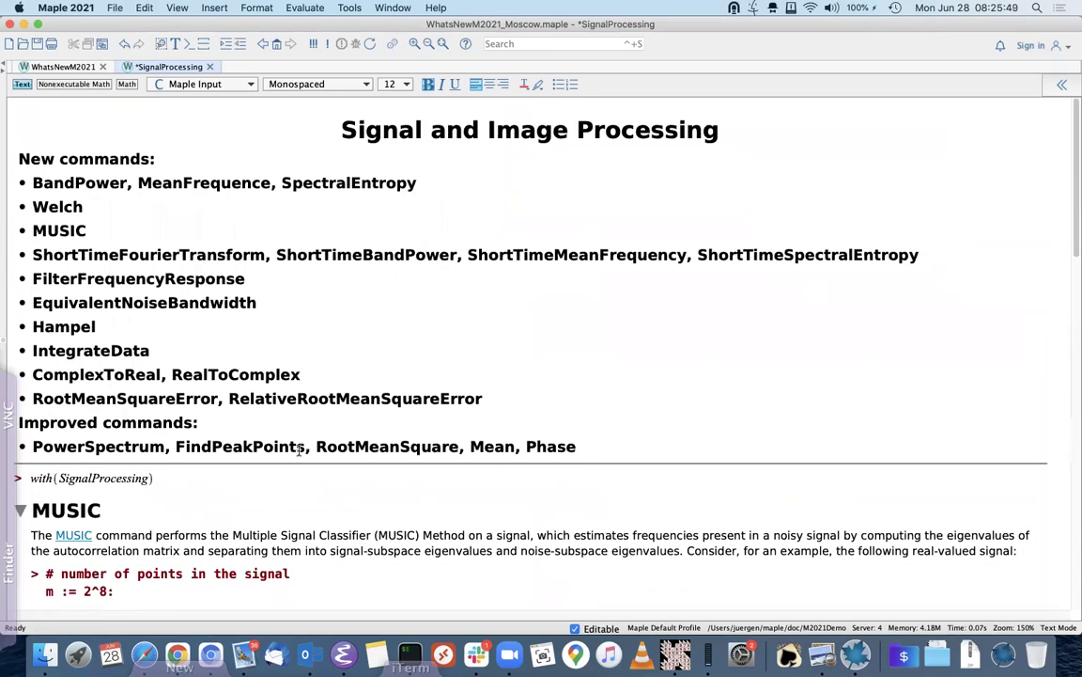
{"action": "scroll", "coordinate": [259, 449], "scroll_direction": "down", "scroll_amount": 1}
{"action": "left_click", "coordinate": [188, 456]}
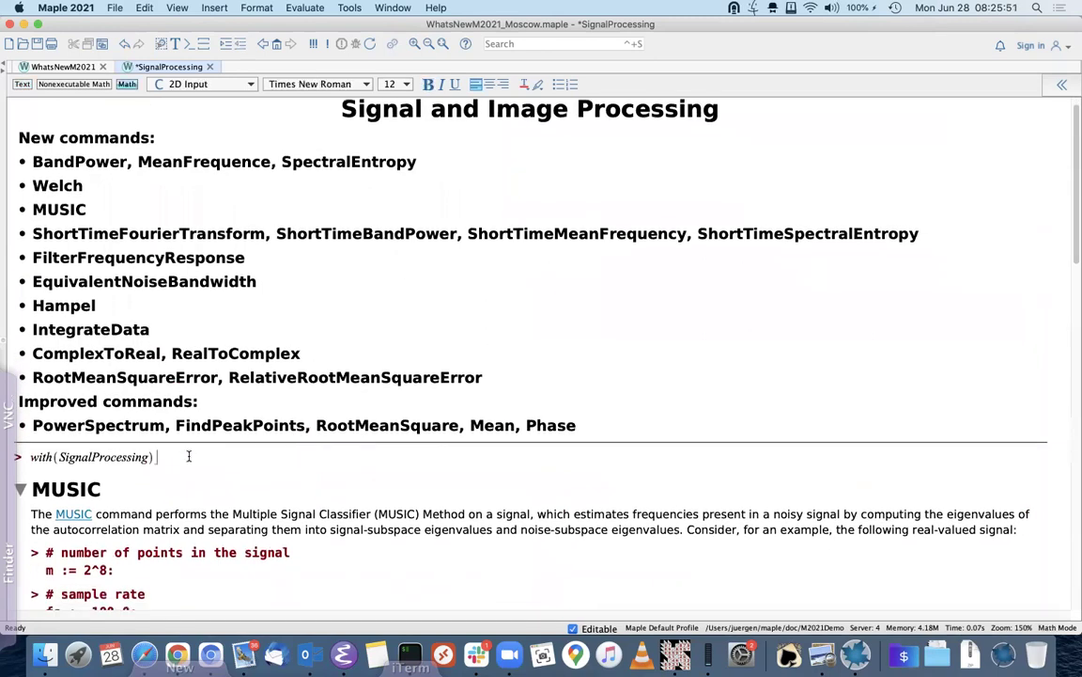
{"action": "key", "text": "Return"}
- Run the MUSIC example from the number of points through the noisy signal Y, and plot the pure and noisy signals together
{"action": "scroll", "coordinate": [249, 460], "scroll_direction": "down", "scroll_amount": 5}
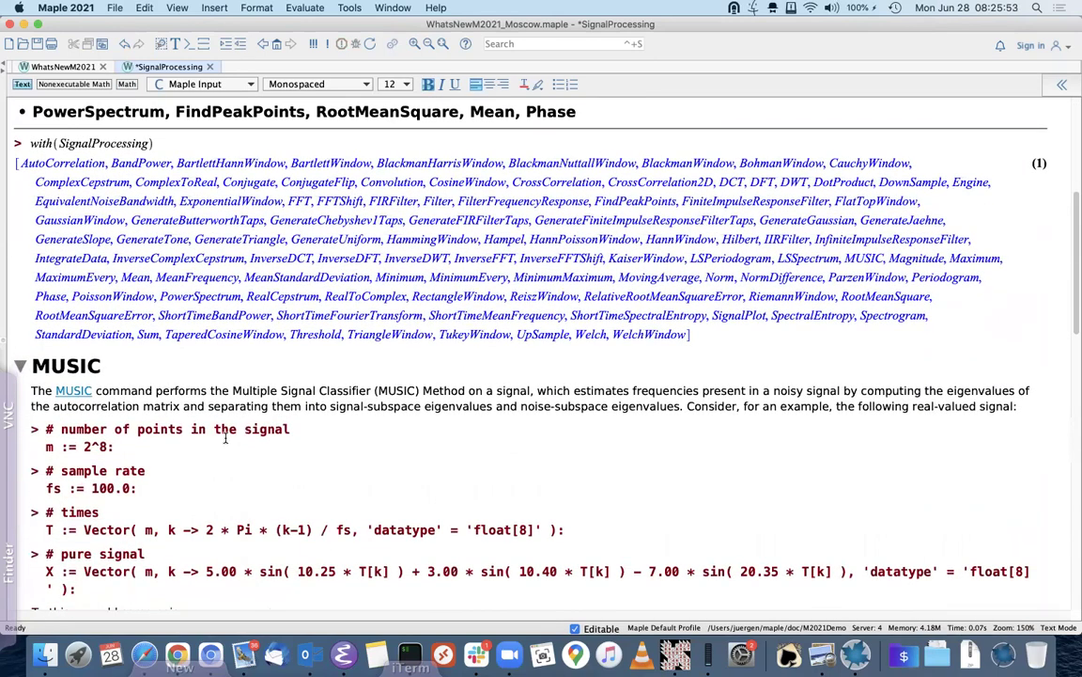
{"action": "key", "text": "Return"}
{"action": "key", "text": "Return"}
{"action": "key", "text": "Return"}
{"action": "key", "text": "Return"}
{"action": "key", "text": "Return"}
{"action": "key", "text": "Return"}
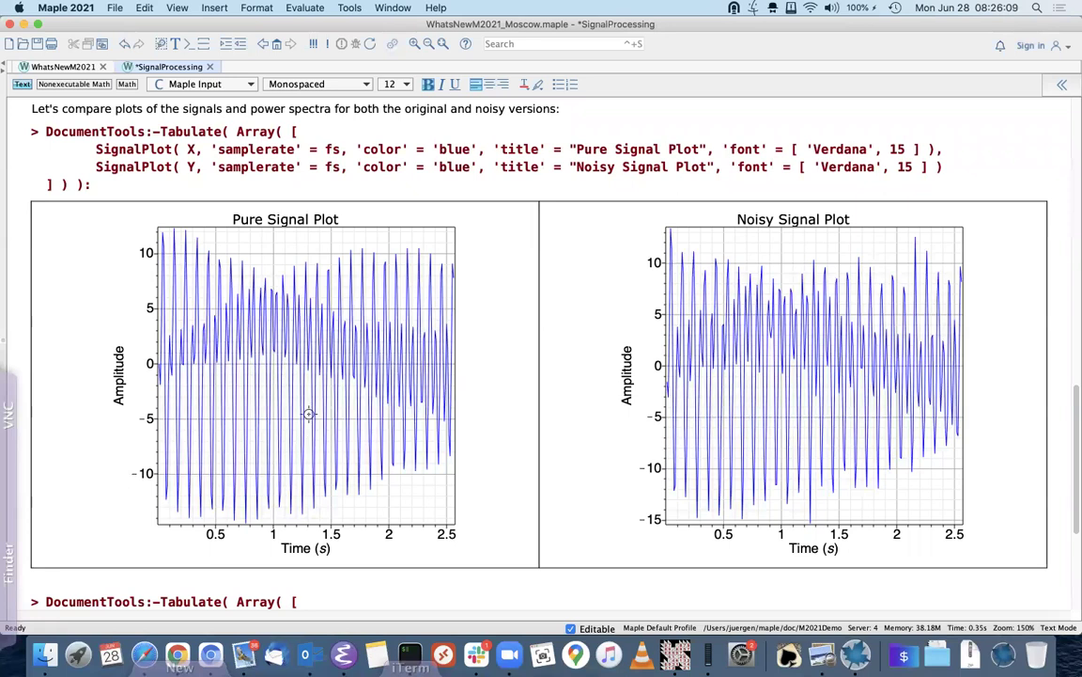
- Run the Periodogram comparison of the pure and noisy signals and inspect the resulting plots
{"action": "scroll", "coordinate": [310, 408], "scroll_direction": "down", "scroll_amount": 2}
{"action": "scroll", "coordinate": [310, 408], "scroll_direction": "down", "scroll_amount": 3}
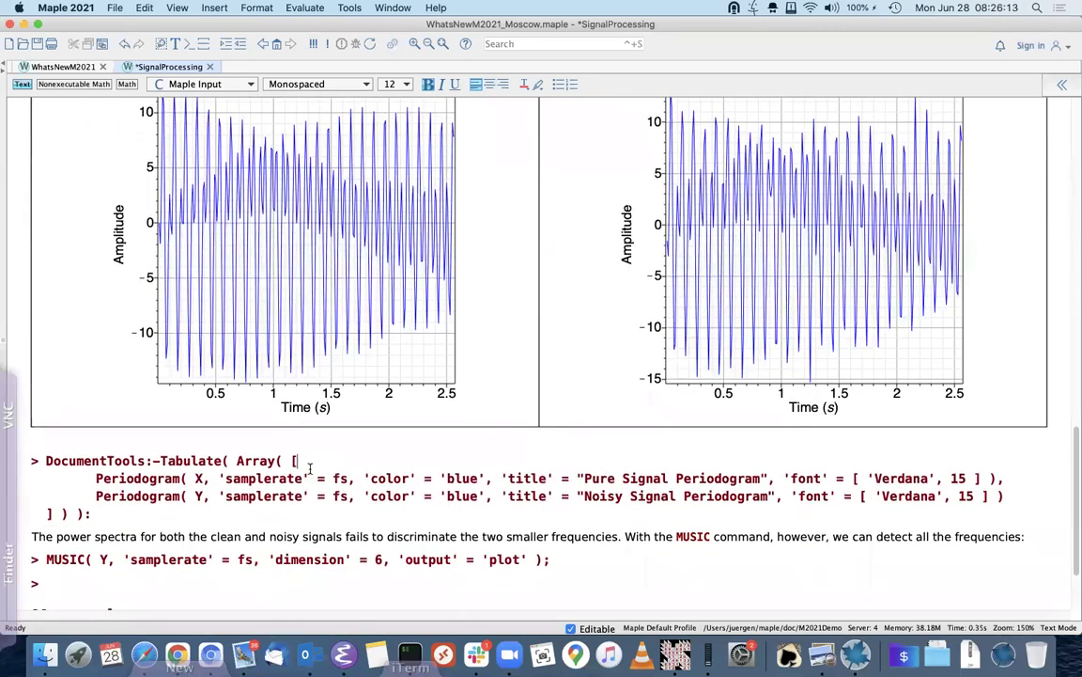
{"action": "key", "text": "Return"}
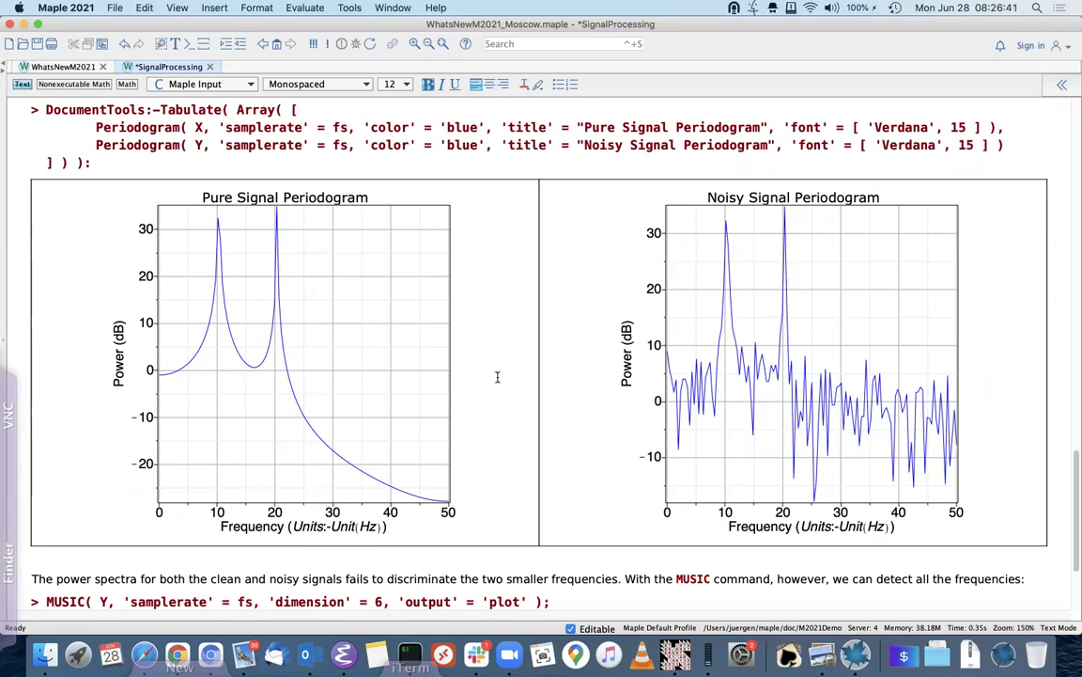
{"action": "scroll", "coordinate": [498, 377], "scroll_direction": "down", "scroll_amount": 3}
{"action": "scroll", "coordinate": [498, 377], "scroll_direction": "up", "scroll_amount": 3}
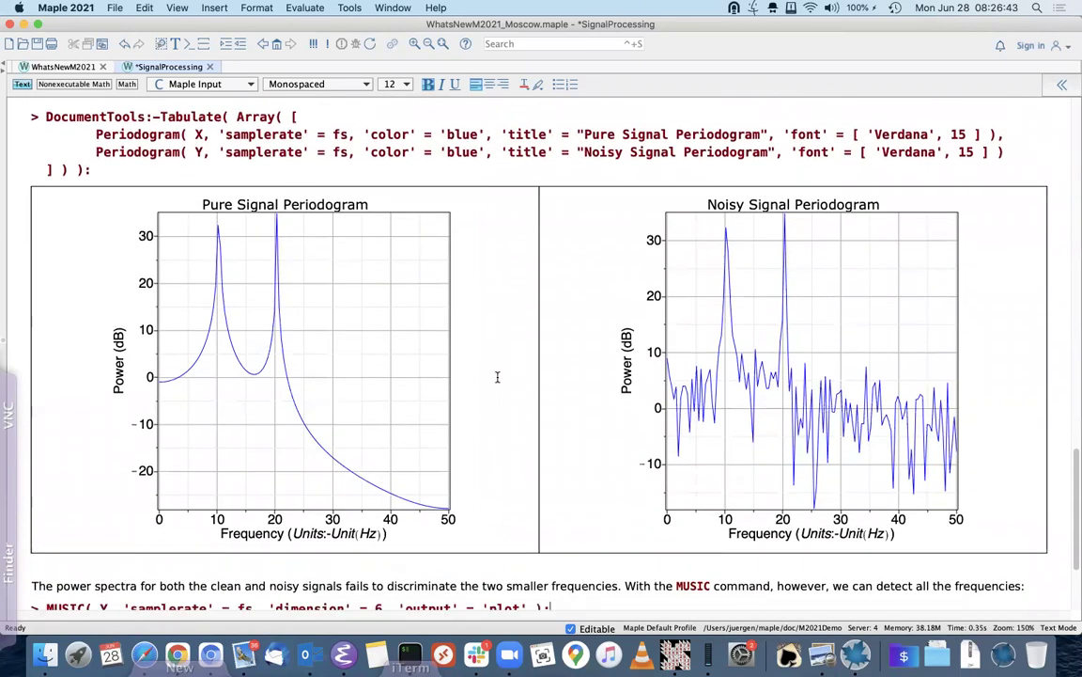
- Run the MUSIC command on Y with dimension 6 and plot output, and compare its spectrum with the periodograms
{"action": "scroll", "coordinate": [498, 377], "scroll_direction": "down", "scroll_amount": 5}
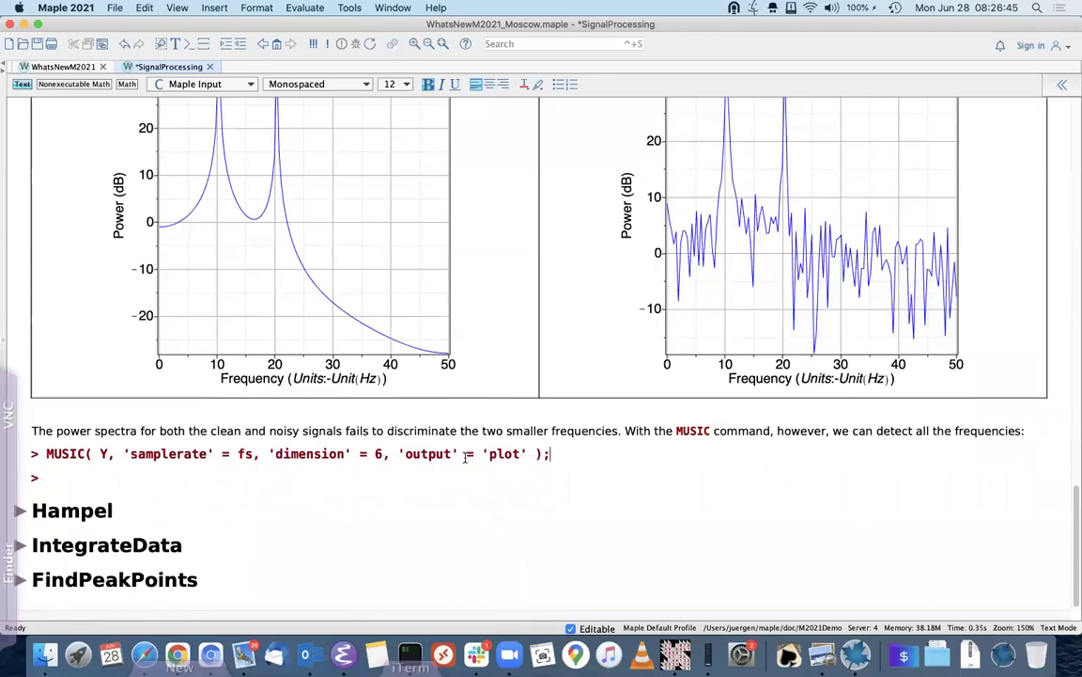
{"action": "left_click", "coordinate": [464, 458]}
{"action": "key", "text": "Return"}
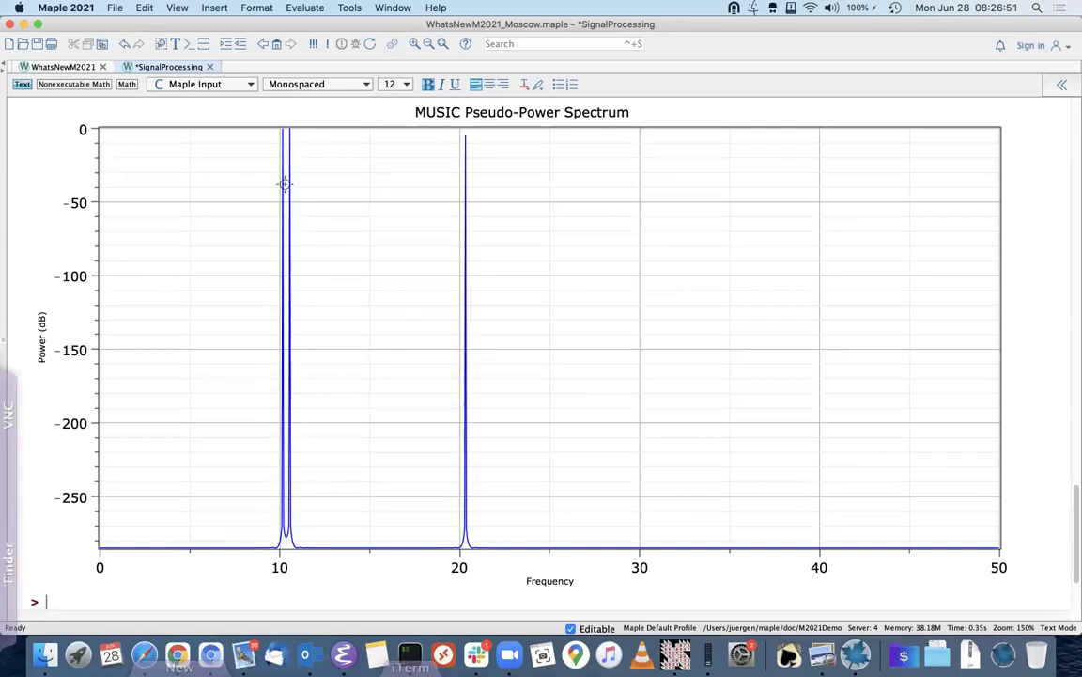
{"action": "scroll", "coordinate": [329, 224], "scroll_direction": "up", "scroll_amount": 10}
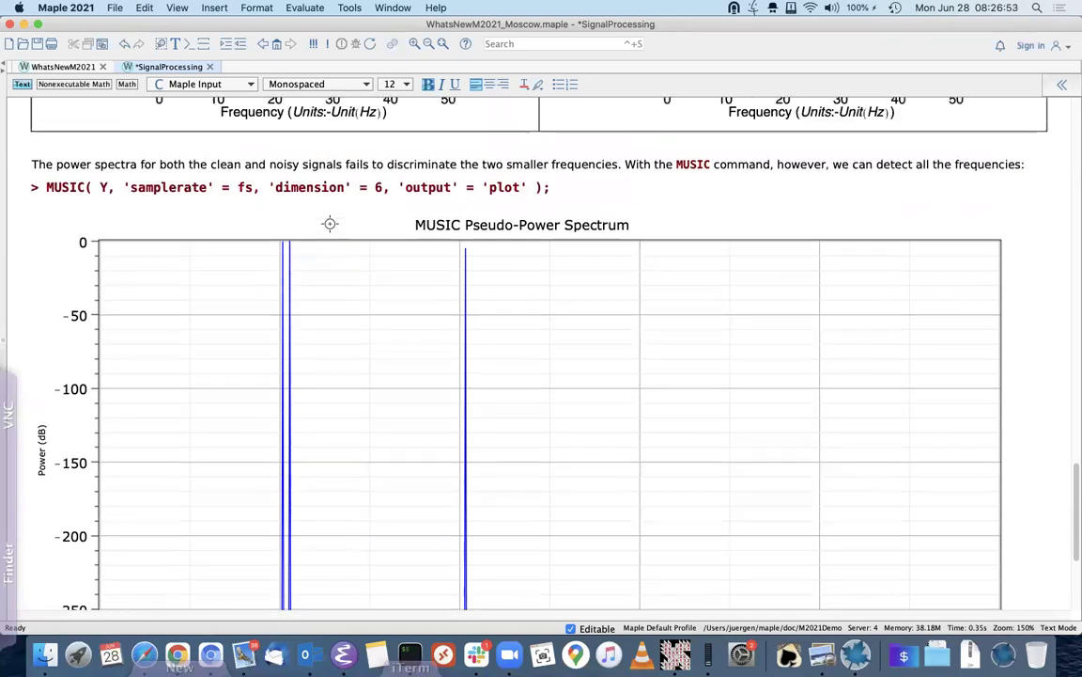
{"action": "scroll", "coordinate": [330, 224], "scroll_direction": "down", "scroll_amount": 2}
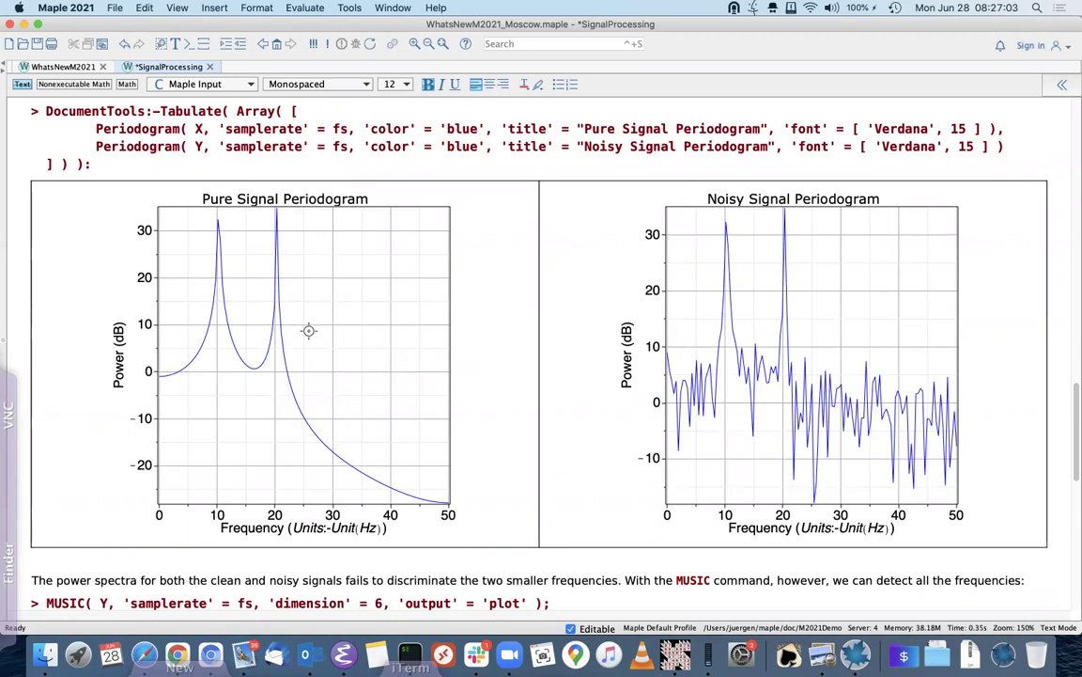
{"action": "scroll", "coordinate": [463, 363], "scroll_direction": "down", "scroll_amount": 3}
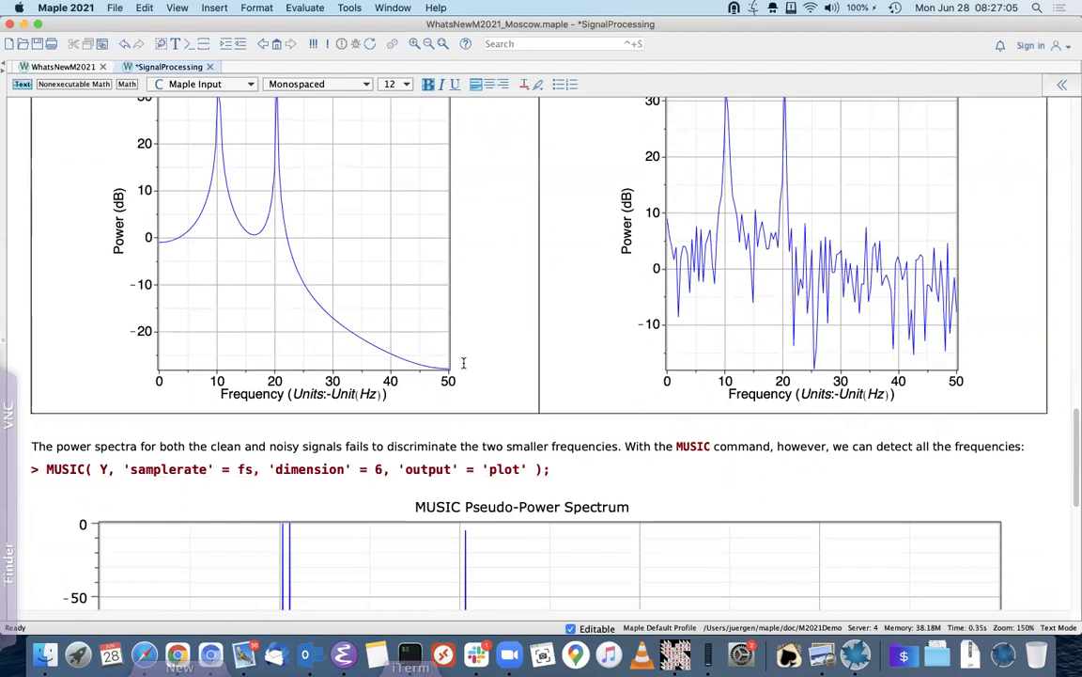
- Expand the Hampel section and run its commands from numpoints := 51 through the SignalModified vector containing the added outliers
{"action": "scroll", "coordinate": [463, 363], "scroll_direction": "down", "scroll_amount": 7}
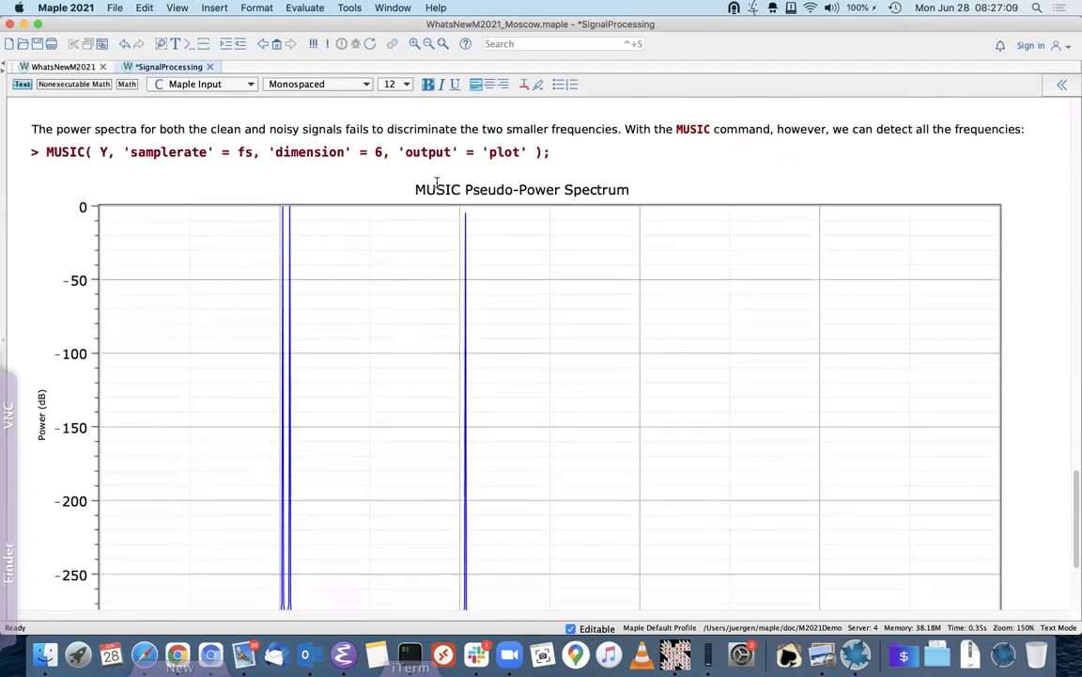
{"action": "scroll", "coordinate": [404, 164], "scroll_direction": "down", "scroll_amount": 2}
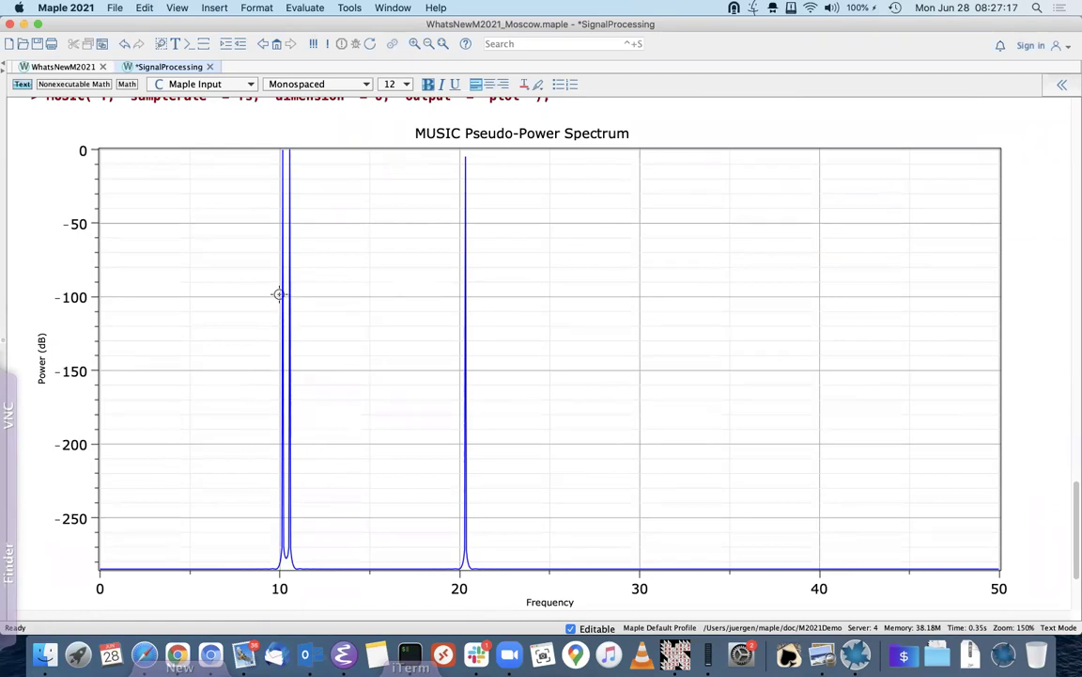
{"action": "scroll", "coordinate": [245, 288], "scroll_direction": "down", "scroll_amount": 5}
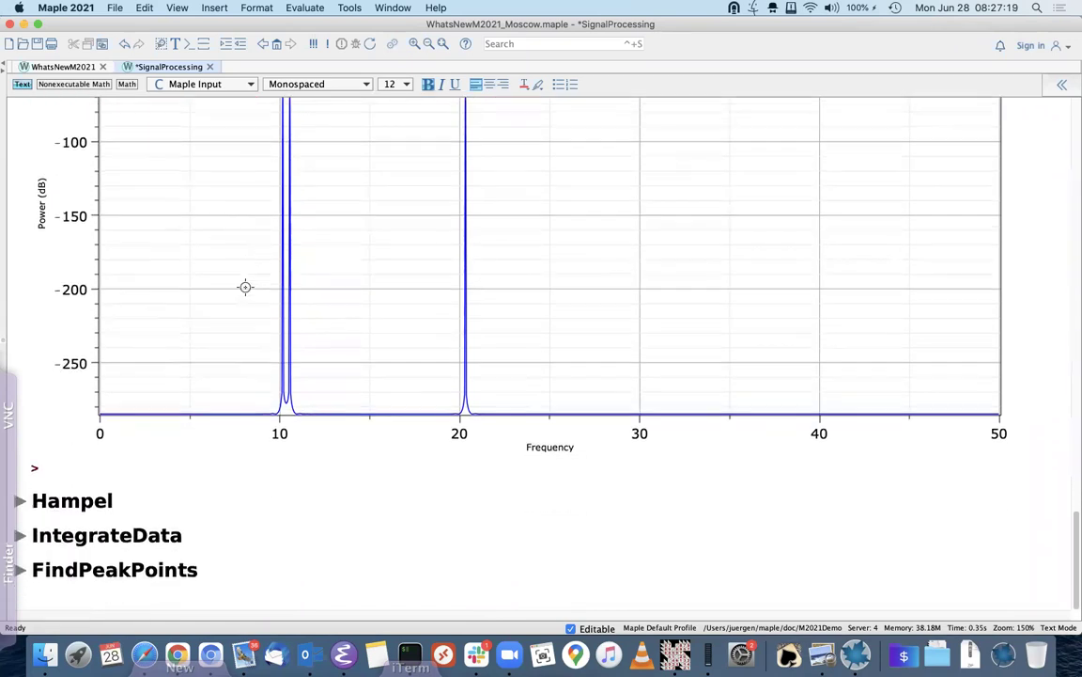
{"action": "left_click", "coordinate": [20, 501]}
{"action": "scroll", "coordinate": [321, 432], "scroll_direction": "down", "scroll_amount": 6}
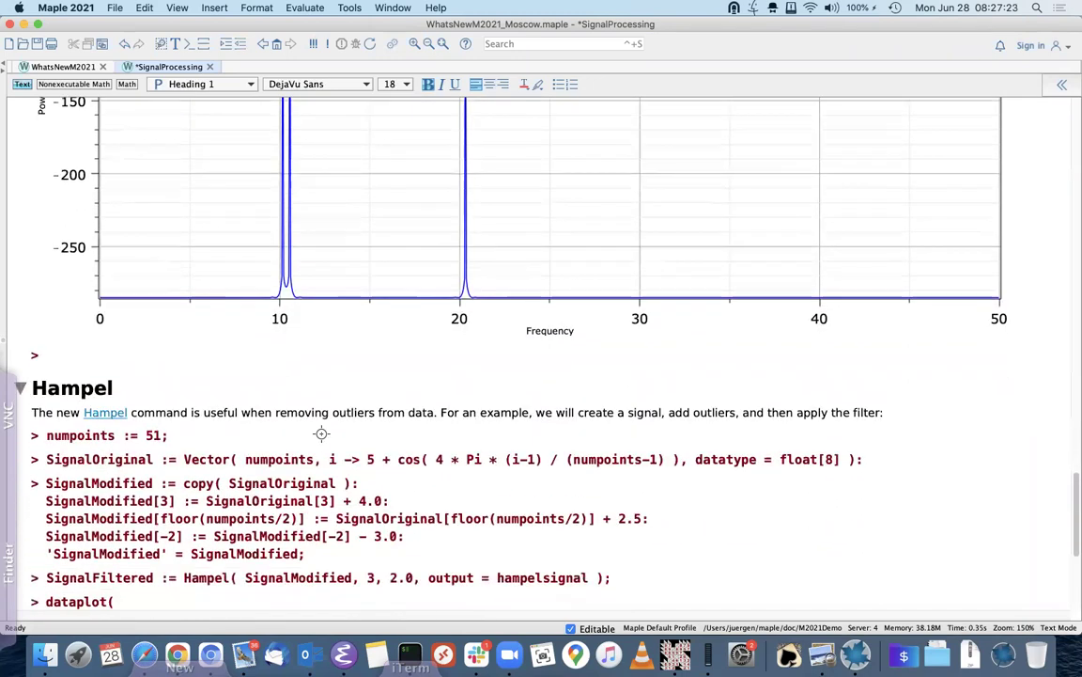
{"action": "scroll", "coordinate": [321, 434], "scroll_direction": "down", "scroll_amount": 2}
{"action": "left_click", "coordinate": [193, 270]}
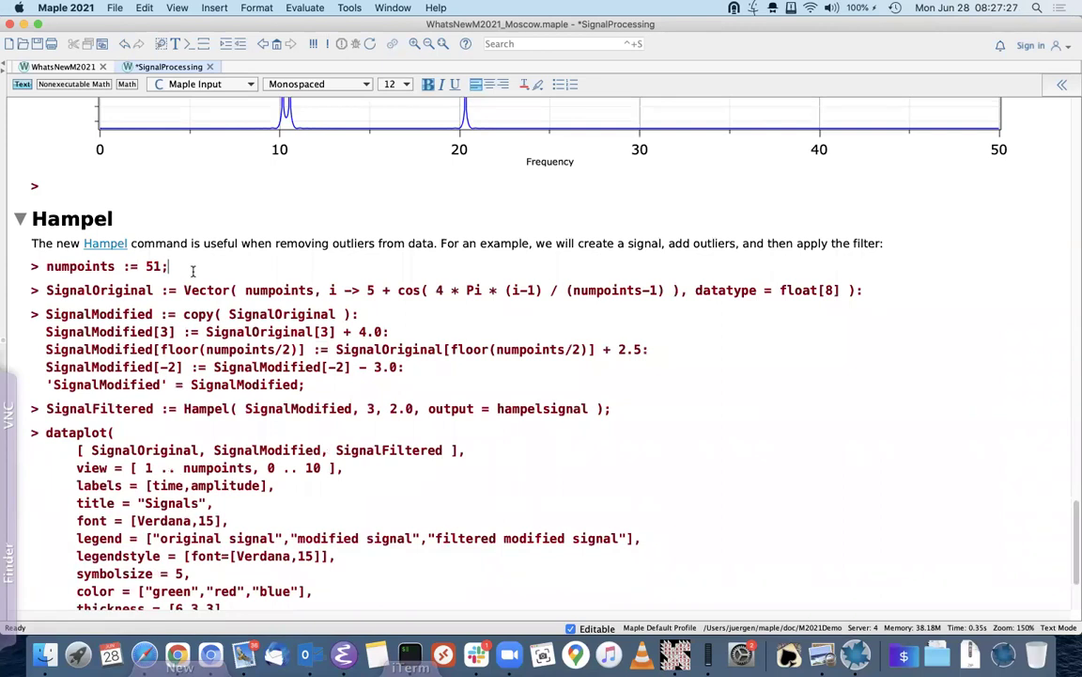
{"action": "key", "text": "Return"}
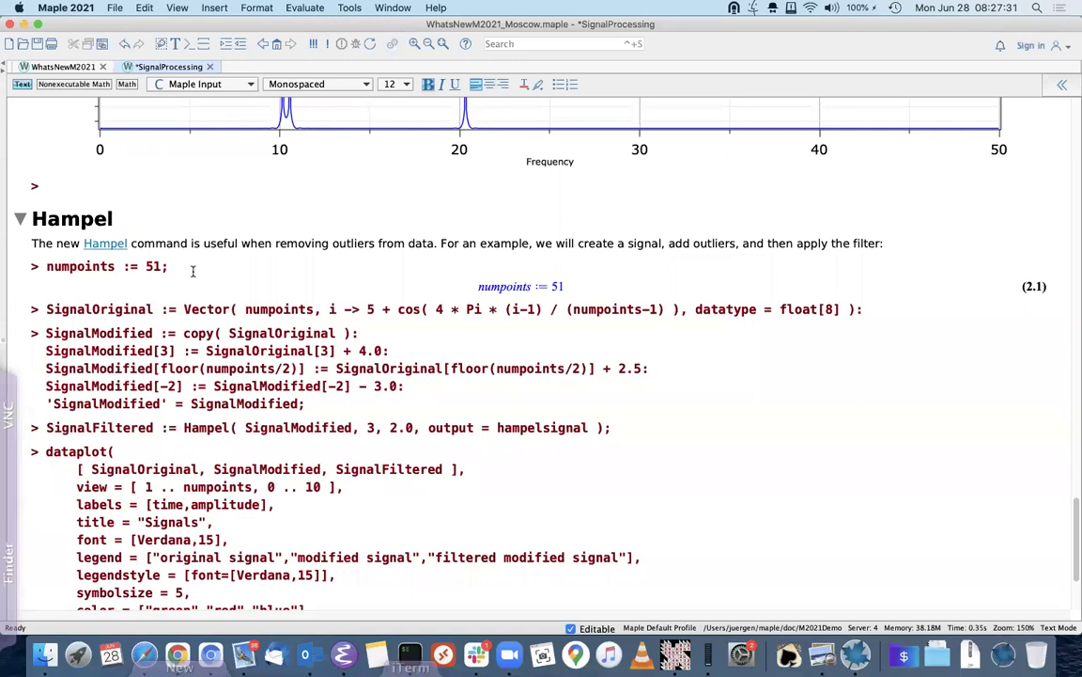
{"action": "key", "text": "Return"}
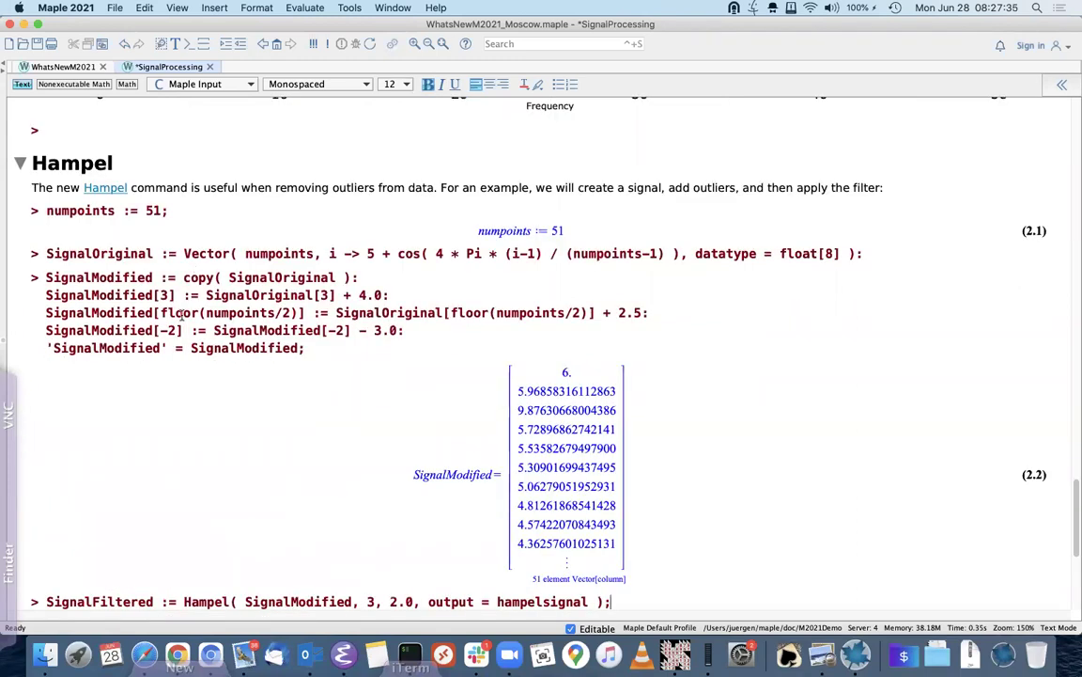
- Run the Hampel filter on SignalModified with arguments 3 and 2.0, and plot the original, modified and filtered signals together
{"action": "scroll", "coordinate": [188, 306], "scroll_direction": "down", "scroll_amount": 5}
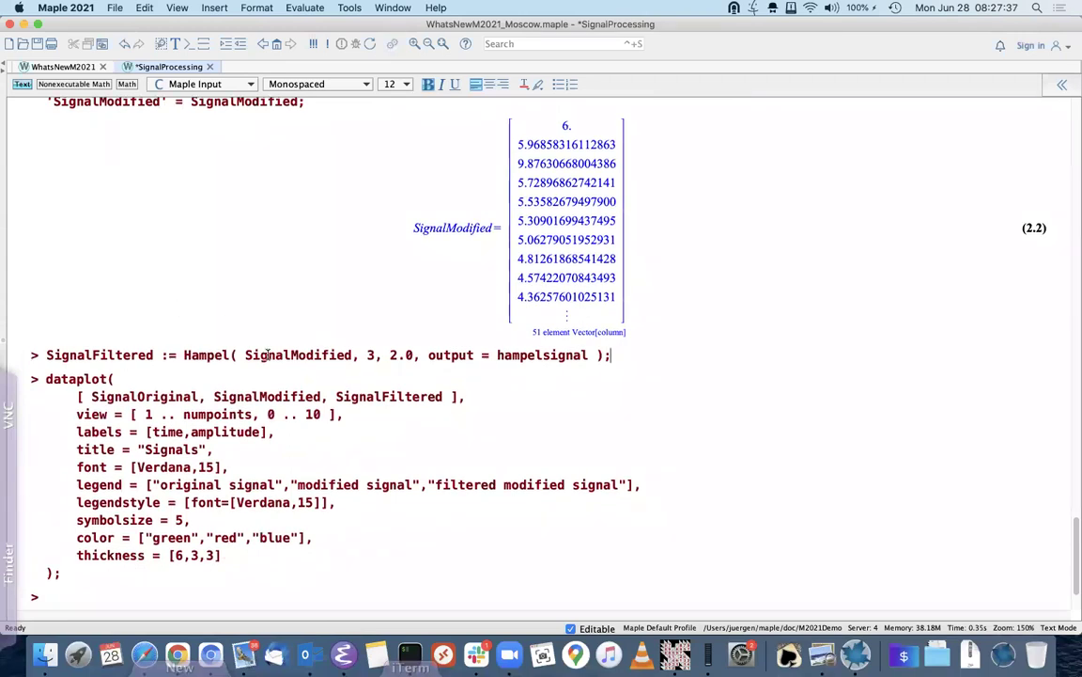
{"action": "key", "text": "Return"}
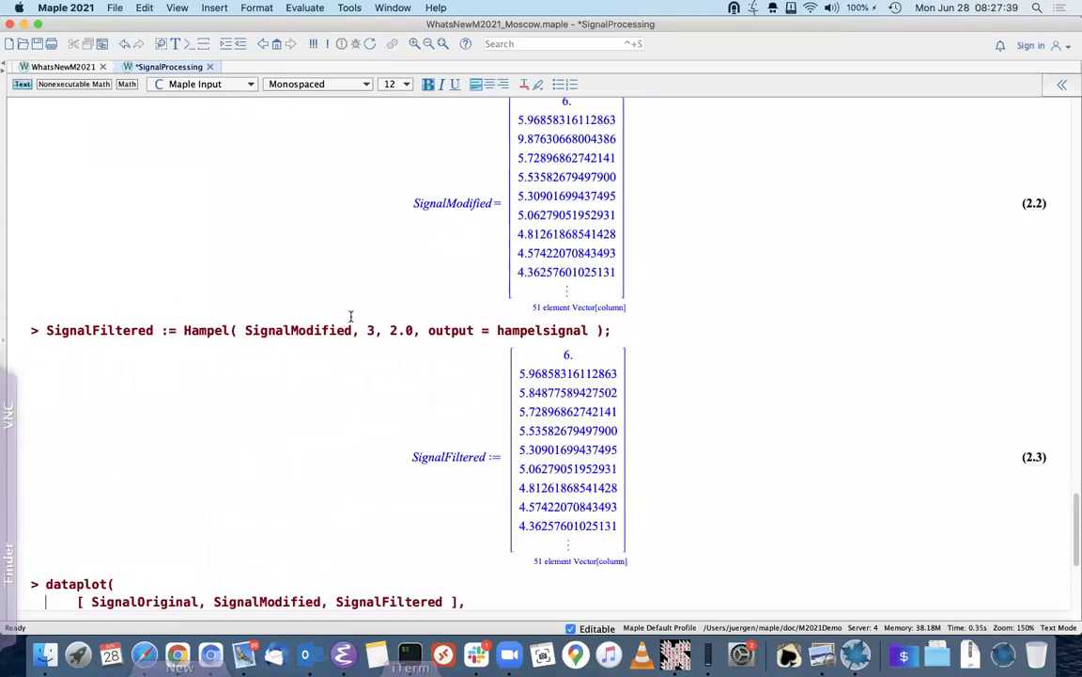
{"action": "scroll", "coordinate": [310, 338], "scroll_direction": "down", "scroll_amount": 5}
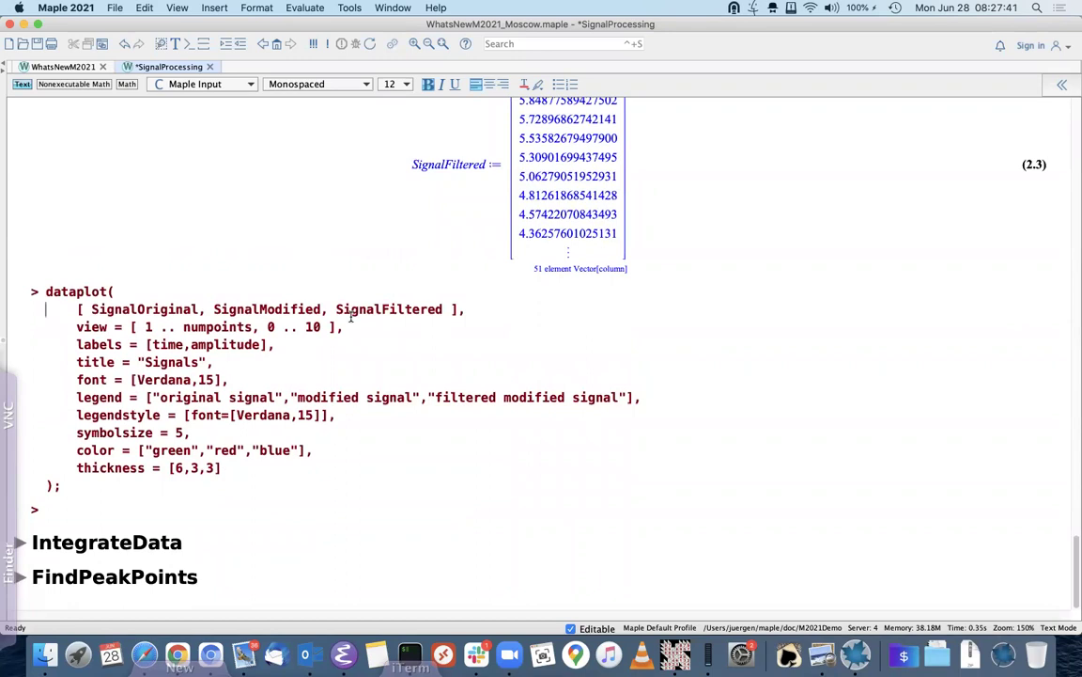
{"action": "key", "text": "Return"}
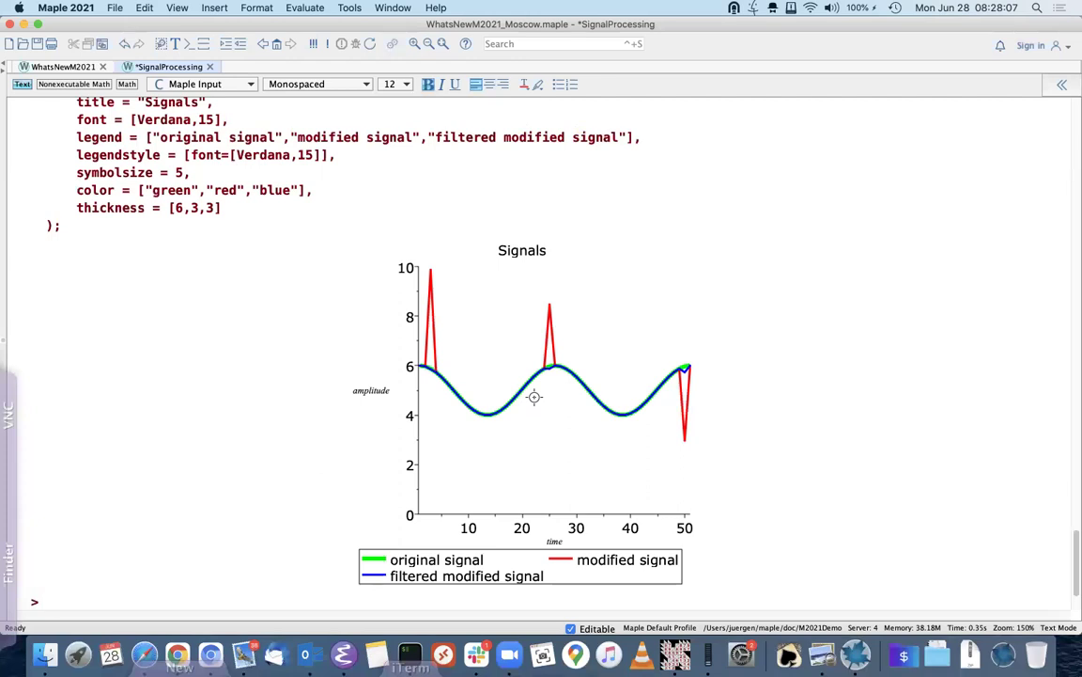
- Expand the IntegrateData section, run the signal and 0.0 to 10.0 limit definitions, and plot the signal as a filled LightBlue area
{"action": "scroll", "coordinate": [239, 351], "scroll_direction": "down", "scroll_amount": 1}
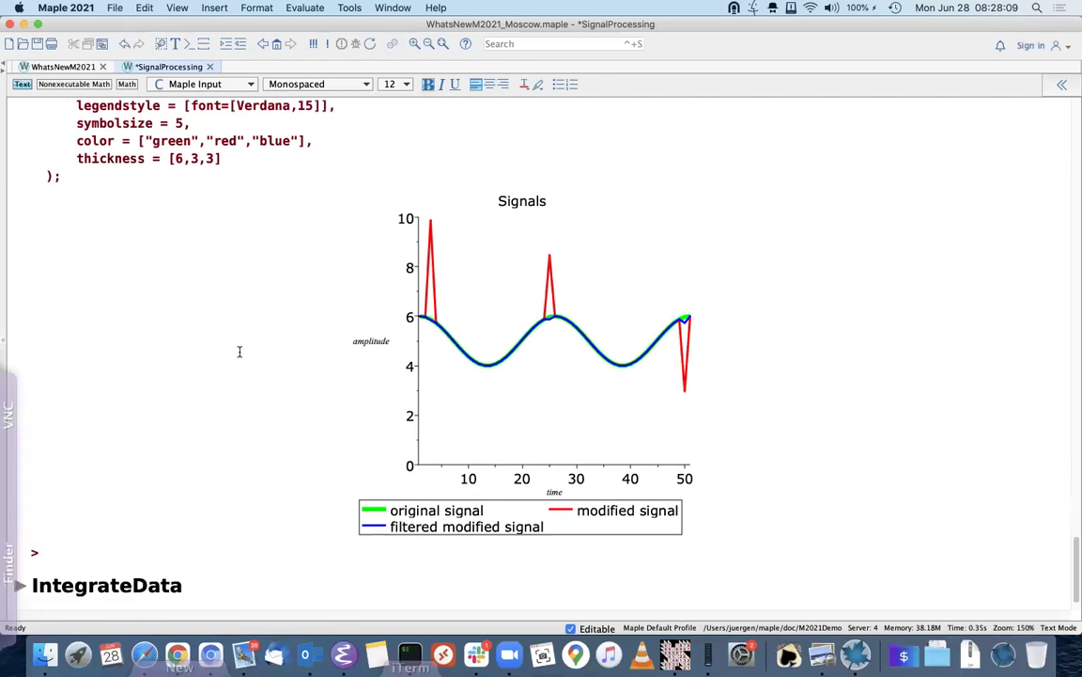
{"action": "scroll", "coordinate": [240, 352], "scroll_direction": "down", "scroll_amount": 1}
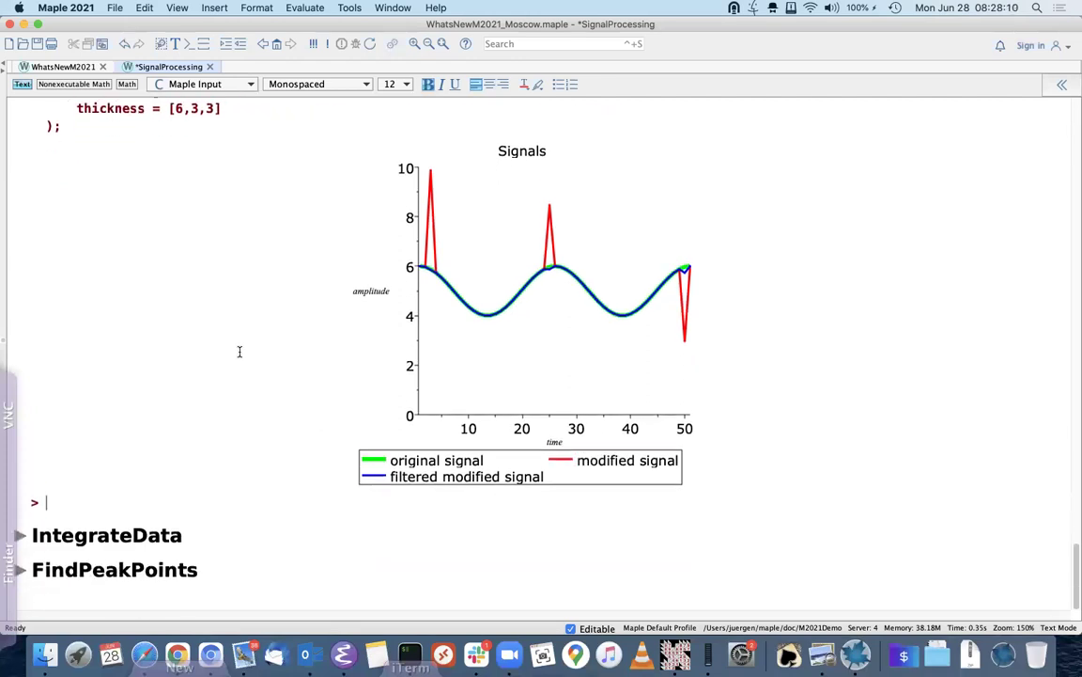
{"action": "left_click", "coordinate": [20, 536]}
{"action": "scroll", "coordinate": [143, 394], "scroll_direction": "down", "scroll_amount": 5}
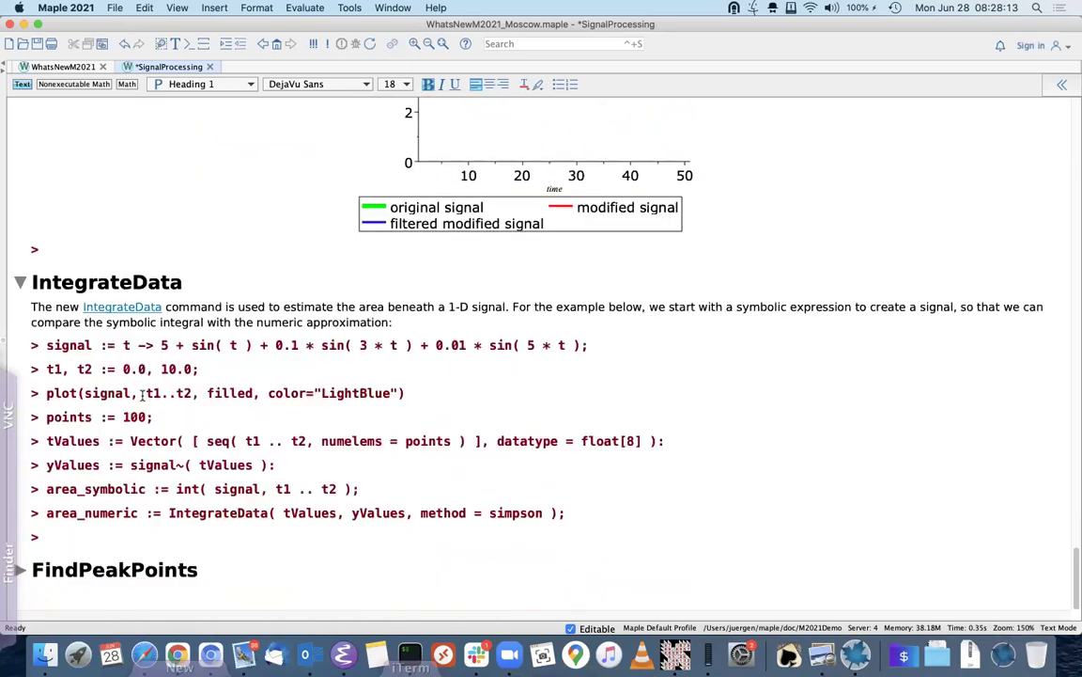
{"action": "scroll", "coordinate": [143, 395], "scroll_direction": "up", "scroll_amount": 1}
{"action": "left_click", "coordinate": [248, 351]}
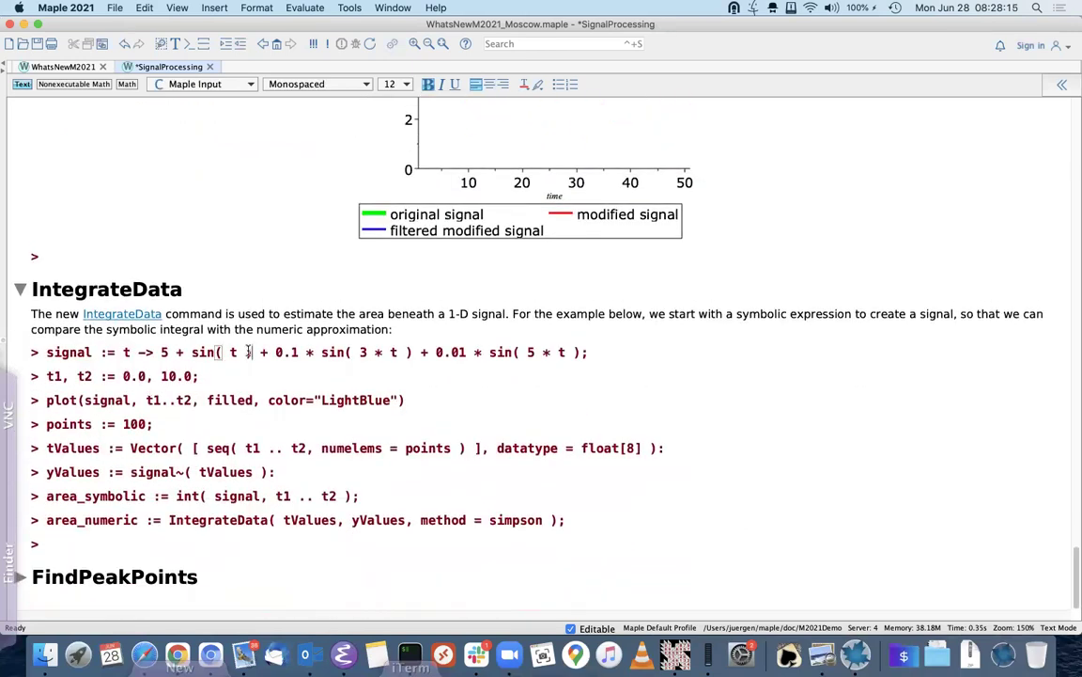
{"action": "key", "text": "Return"}
{"action": "key", "text": "Return"}
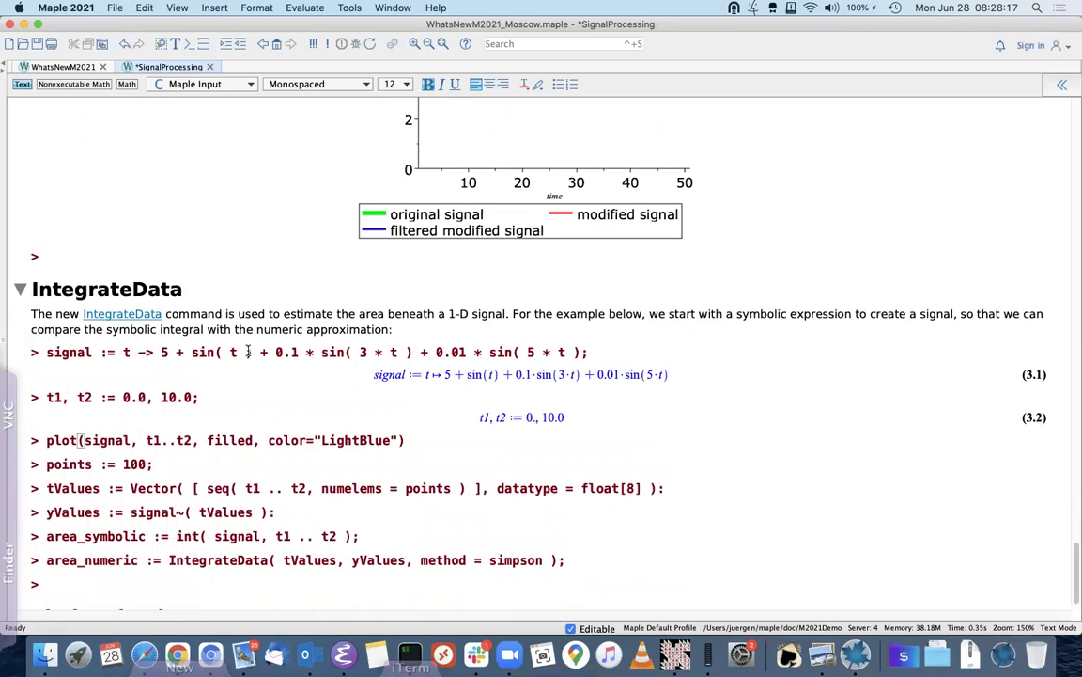
{"action": "key", "text": "Return"}
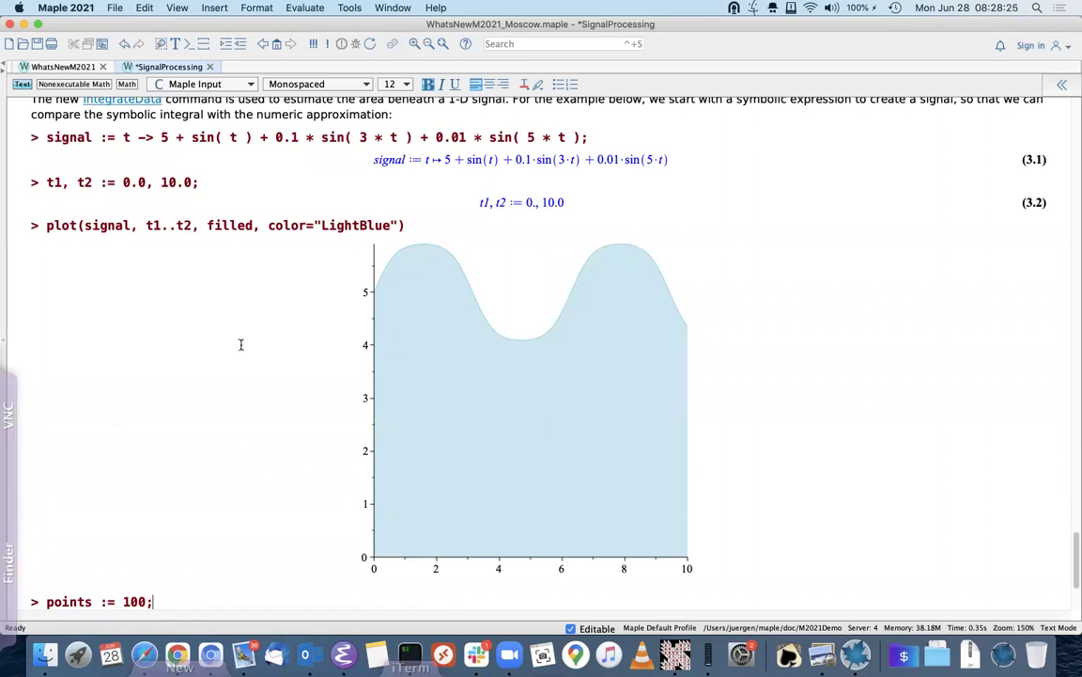
- Sample the signal at 100 points and compute its area both symbolically and with IntegrateData using the simpson method
{"action": "scroll", "coordinate": [207, 321], "scroll_direction": "down", "scroll_amount": 5}
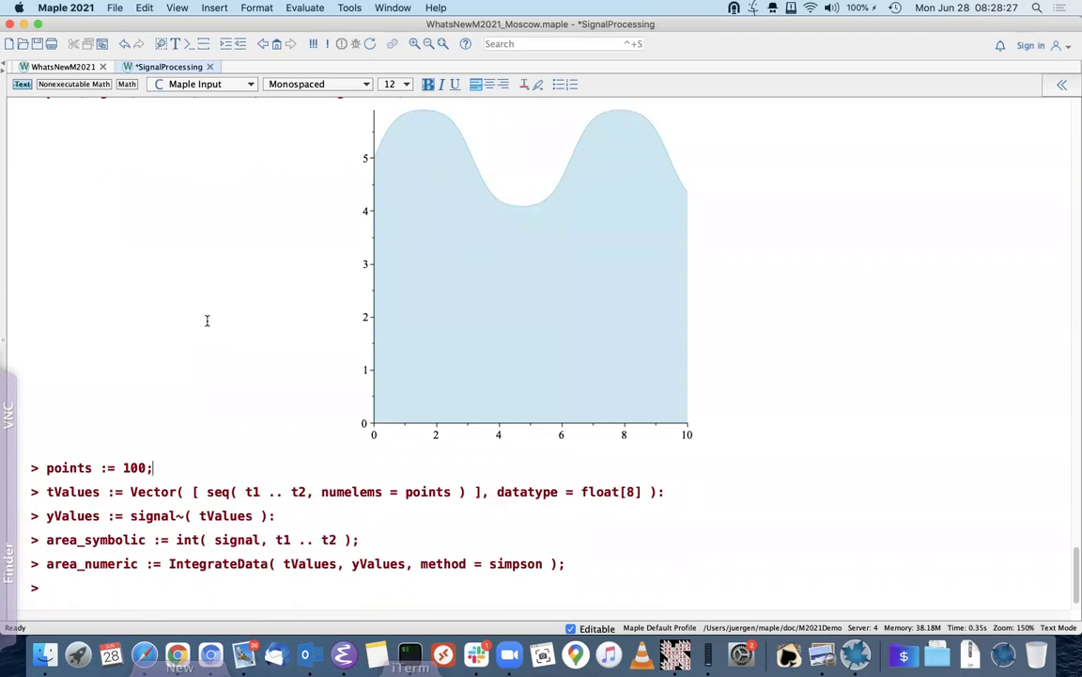
{"action": "key", "text": "Return"}
{"action": "key", "text": "Return"}
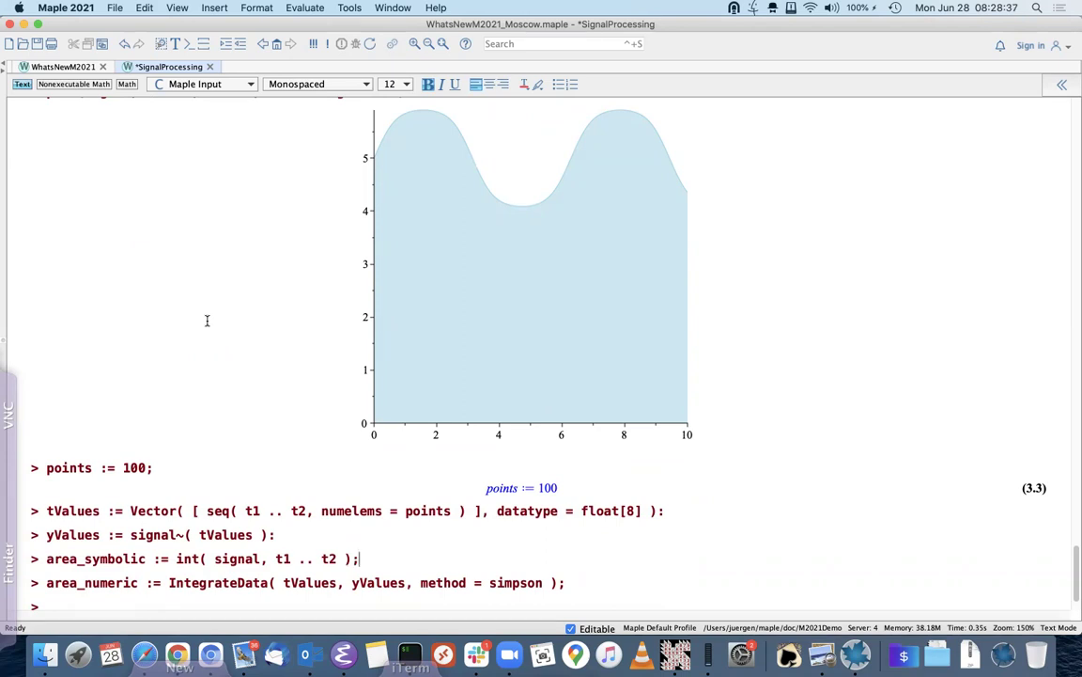
{"action": "key", "text": "Return"}
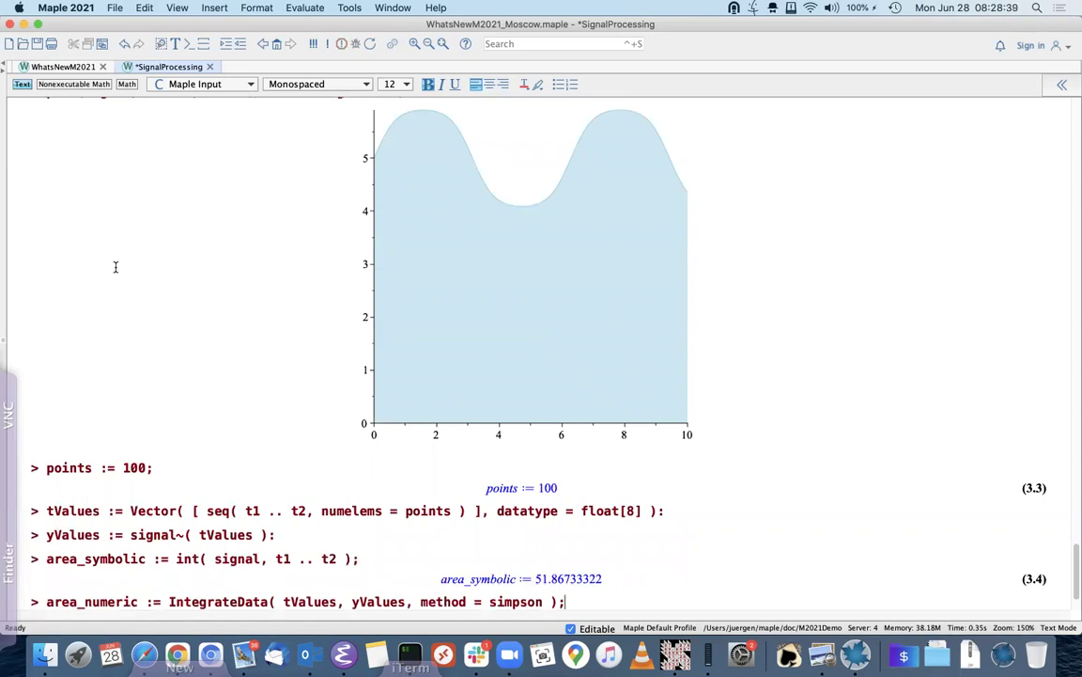
{"action": "scroll", "coordinate": [66, 288], "scroll_direction": "down", "scroll_amount": 2}
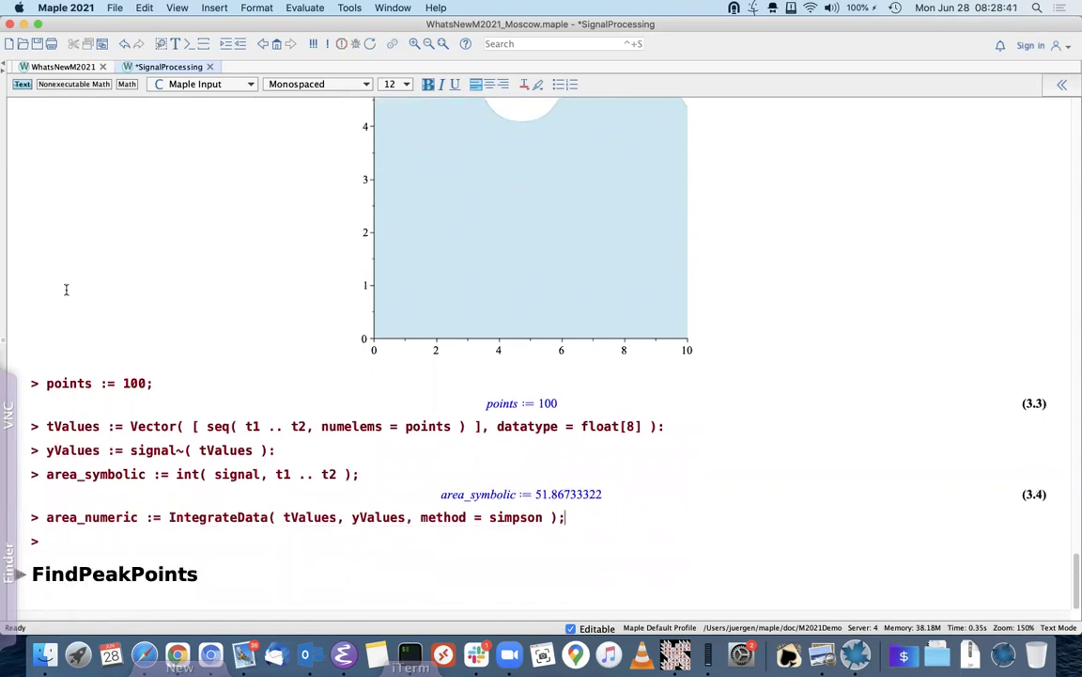
{"action": "scroll", "coordinate": [241, 454], "scroll_direction": "up", "scroll_amount": 4}
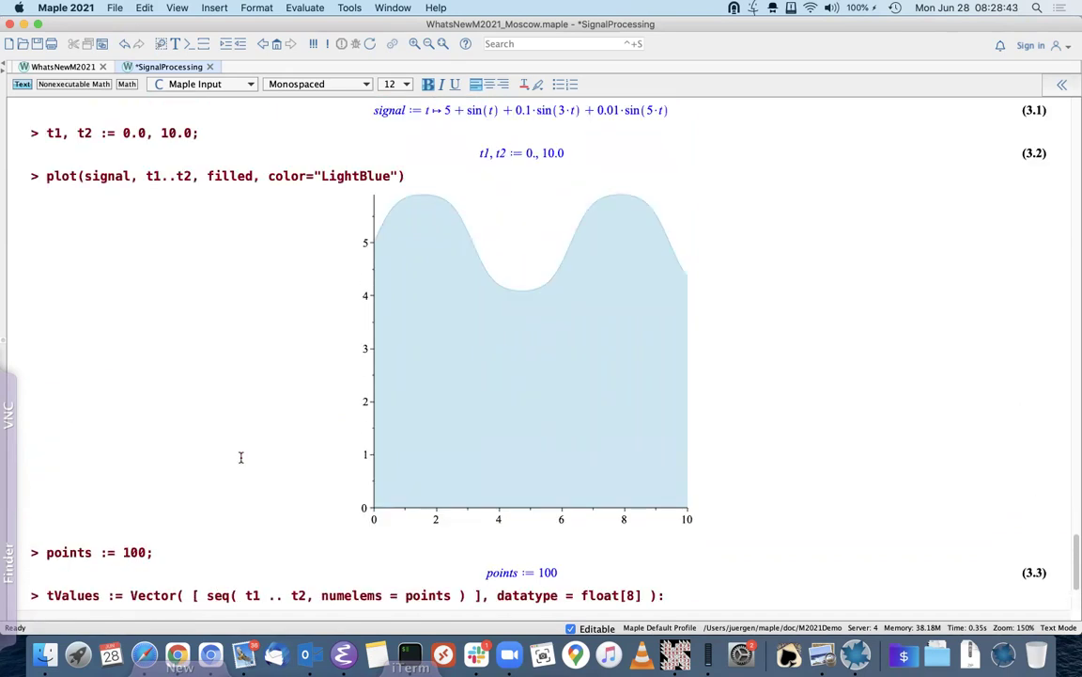
{"action": "scroll", "coordinate": [240, 457], "scroll_direction": "down", "scroll_amount": 3}
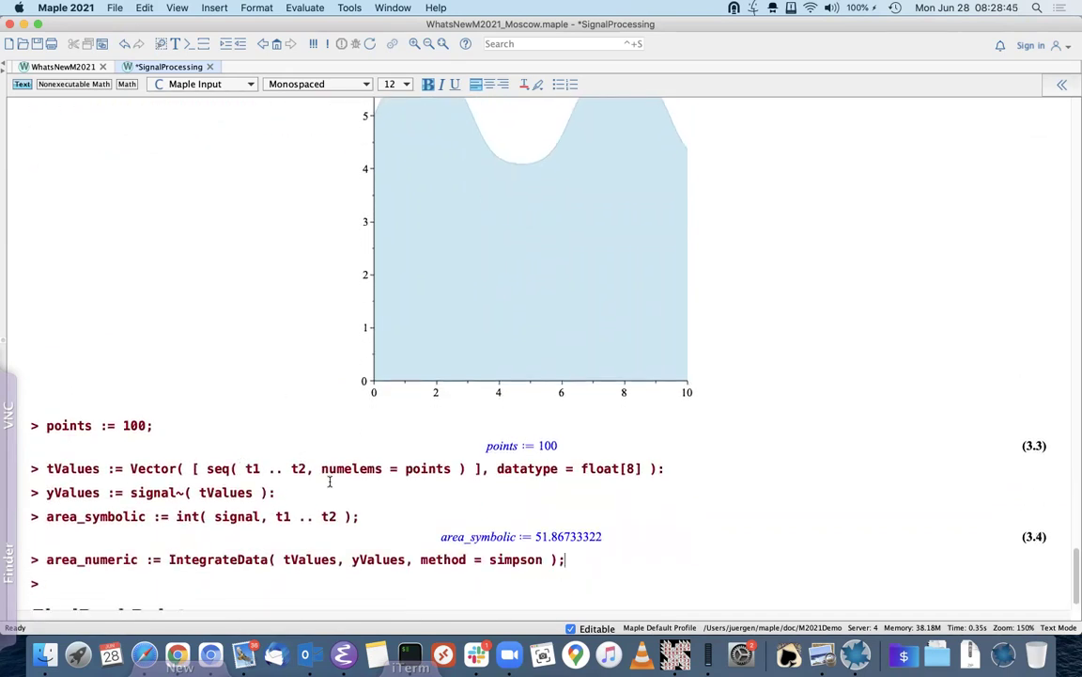
{"action": "key", "text": "Return"}
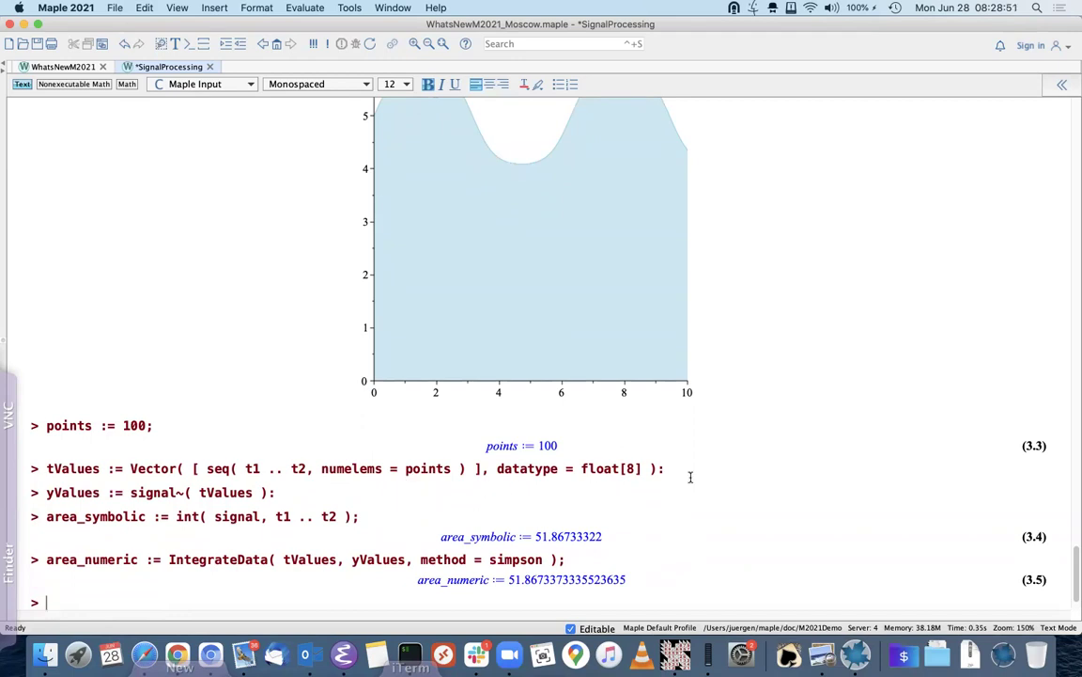
- Expand the FindPeakPoints section and run the definition of f, plotting it in blue from 0 to 6*Pi
{"action": "scroll", "coordinate": [308, 360], "scroll_direction": "down", "scroll_amount": 2}
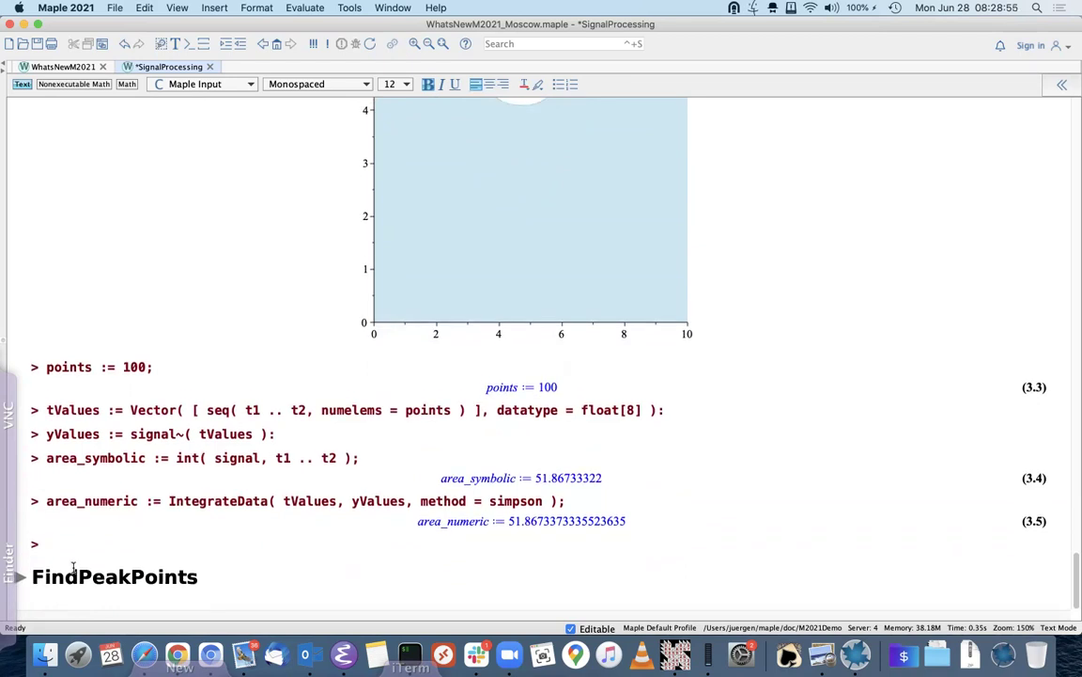
{"action": "left_click", "coordinate": [19, 576]}
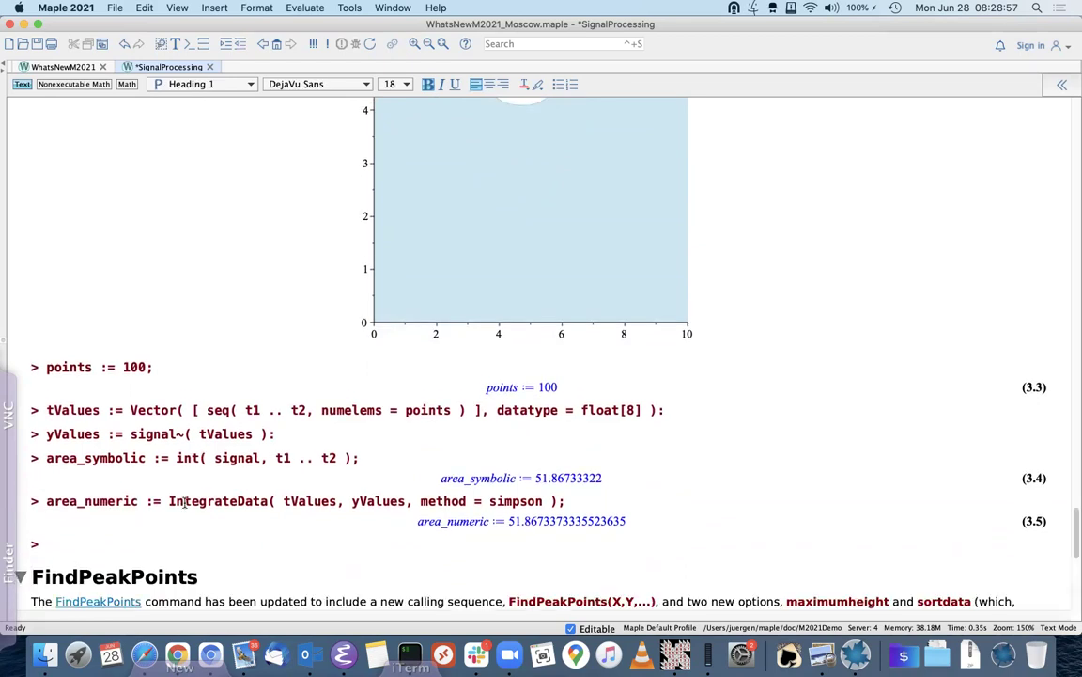
{"action": "scroll", "coordinate": [184, 501], "scroll_direction": "down", "scroll_amount": 10}
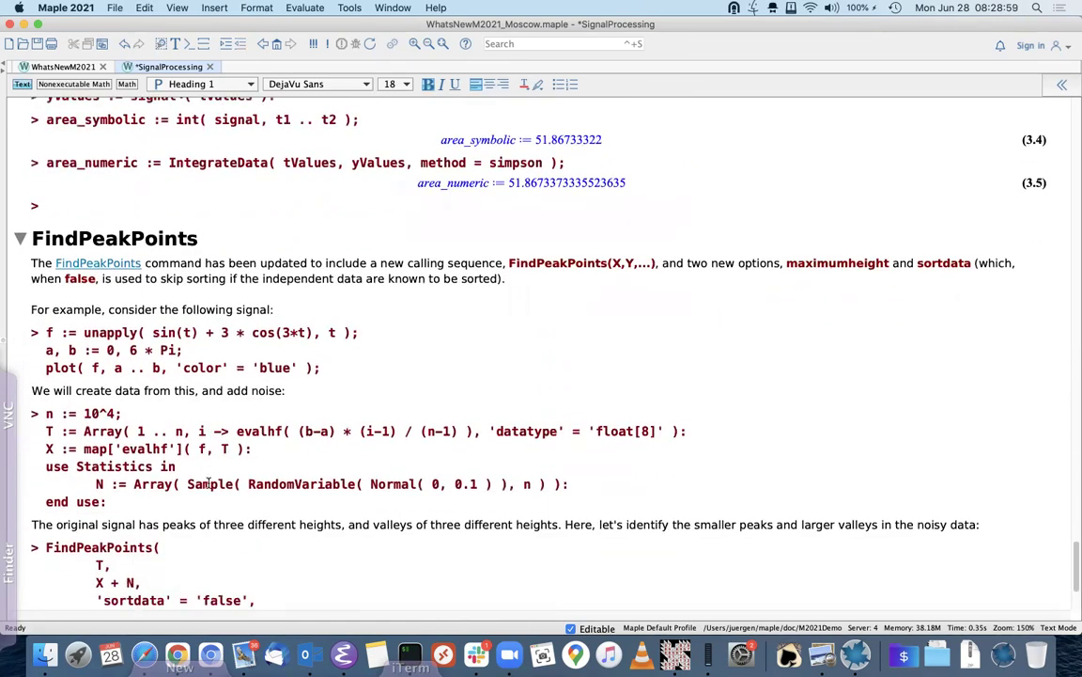
{"action": "scroll", "coordinate": [442, 286], "scroll_direction": "down", "scroll_amount": 3}
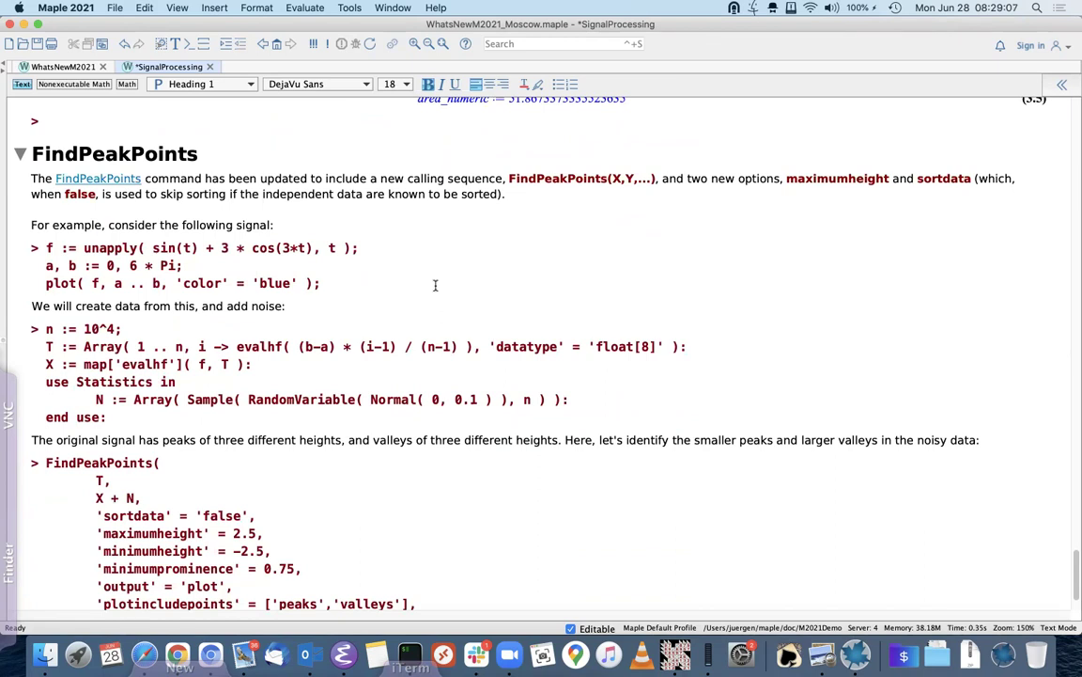
{"action": "left_click", "coordinate": [372, 252]}
{"action": "key", "text": "Return"}
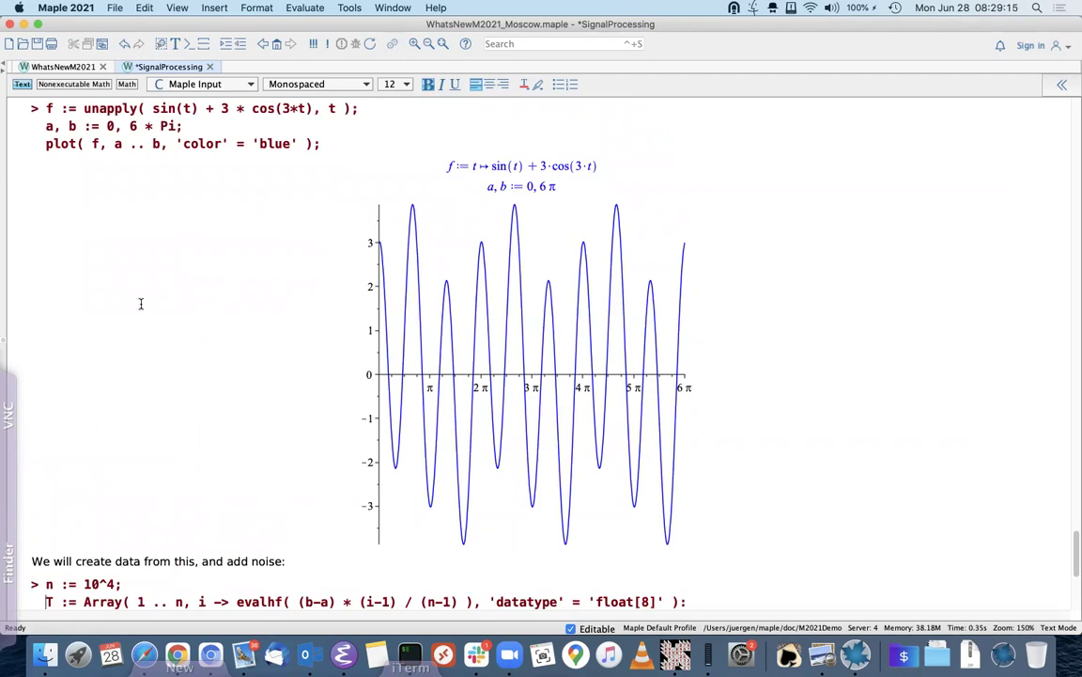
- Run the 10^4-point noisy data block and the FindPeakPoints plot, highlighting the maximumheight and minimumheight options
{"action": "scroll", "coordinate": [141, 303], "scroll_direction": "down", "scroll_amount": 3}
{"action": "scroll", "coordinate": [141, 303], "scroll_direction": "down", "scroll_amount": 2}
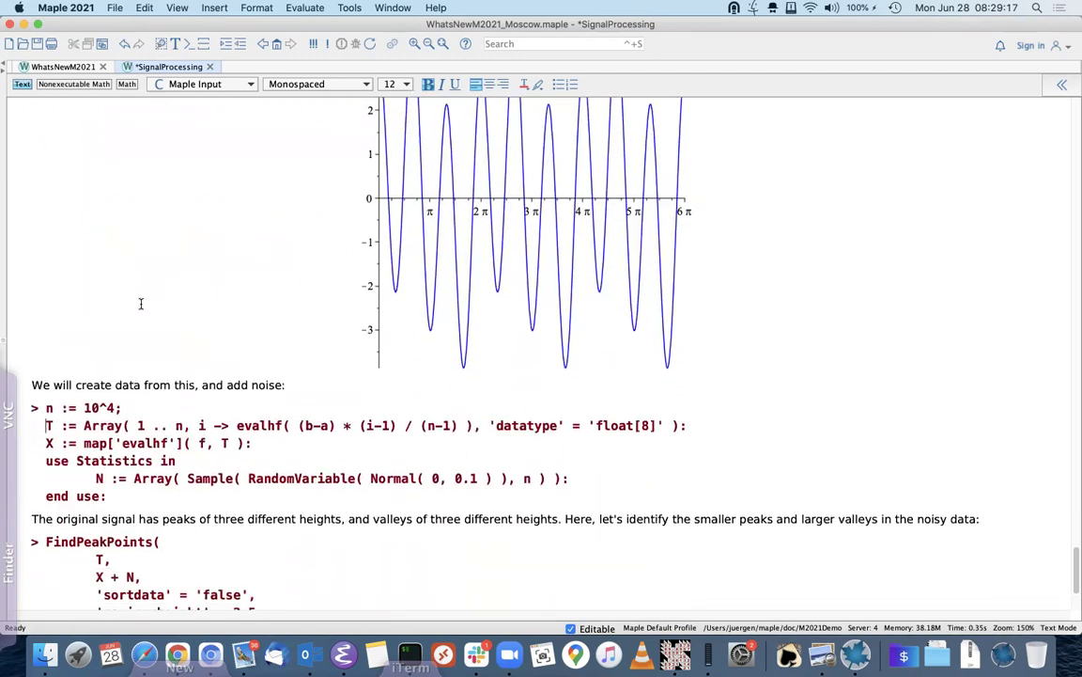
{"action": "key", "text": "Return"}
{"action": "key", "text": "Return"}
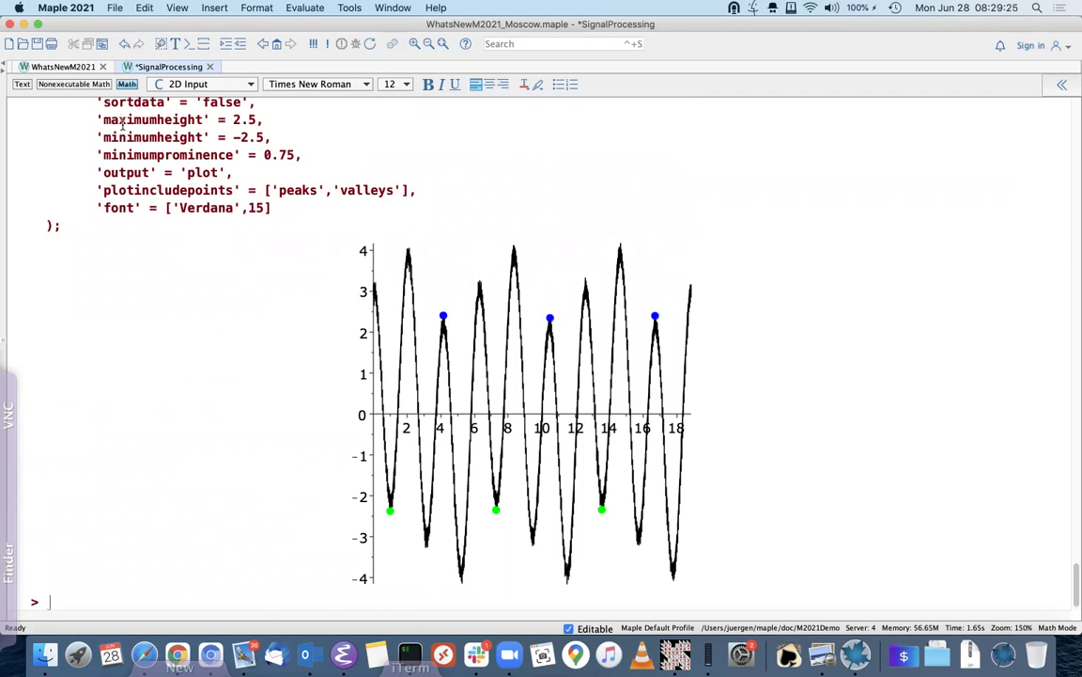
{"action": "left_click_drag", "start_coordinate": [101, 121], "coordinate": [215, 132]}
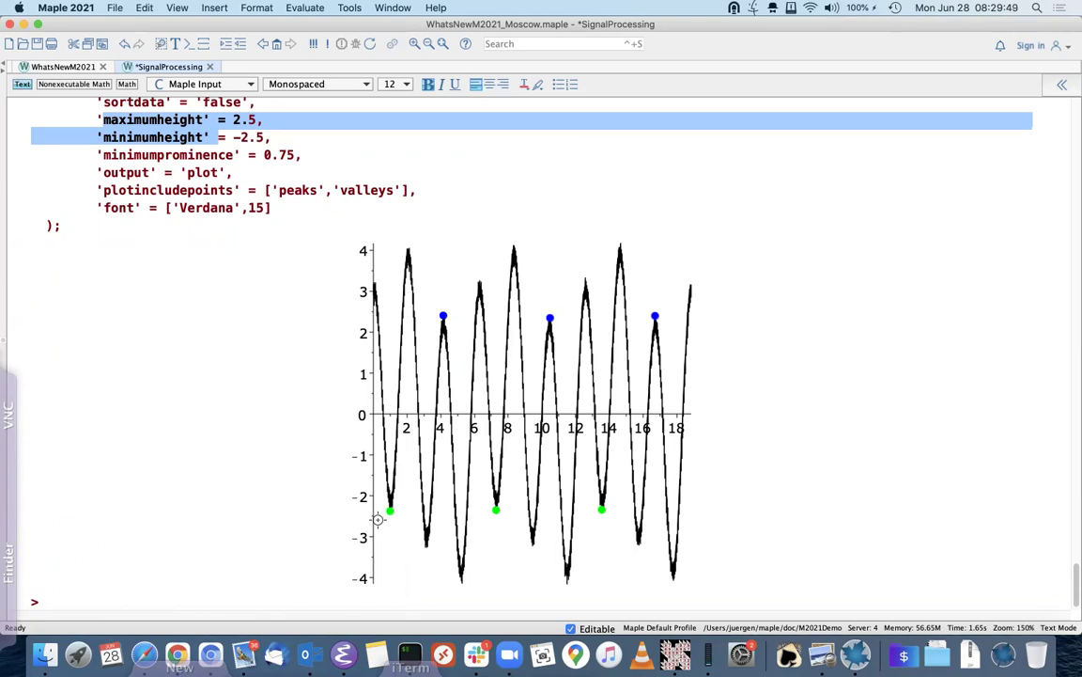
{"action": "scroll", "coordinate": [292, 442], "scroll_direction": "down", "scroll_amount": 2}
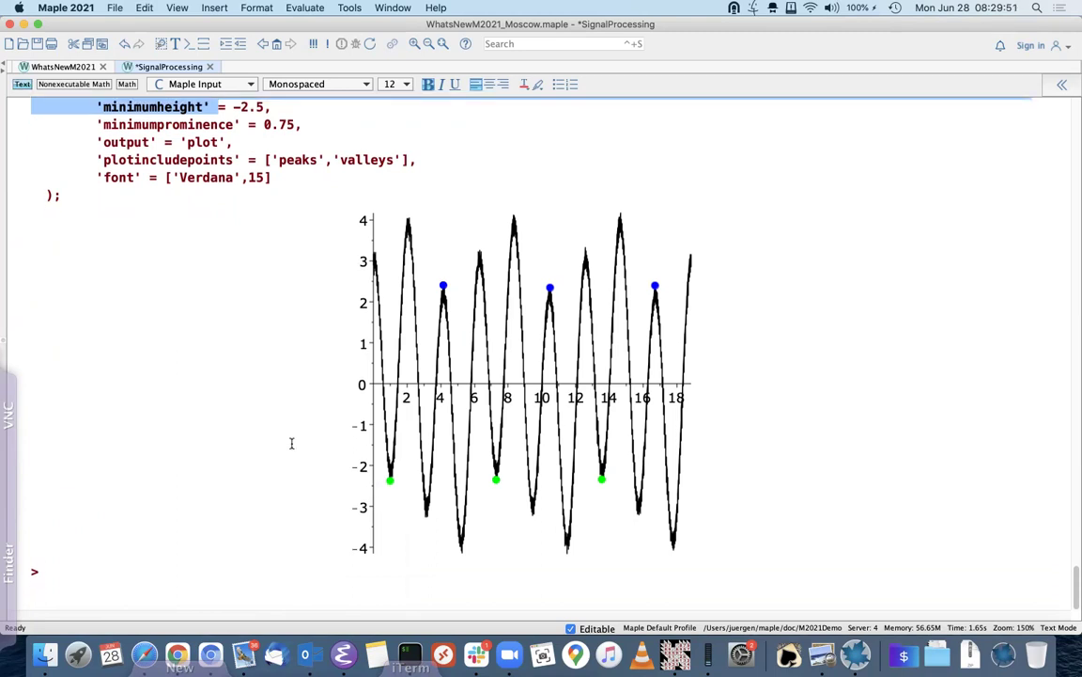
- Close the SignalProcessing worksheet without saving and open the Approximate Polynomial Algebra worksheet from the overview
{"action": "left_click", "coordinate": [210, 66]}
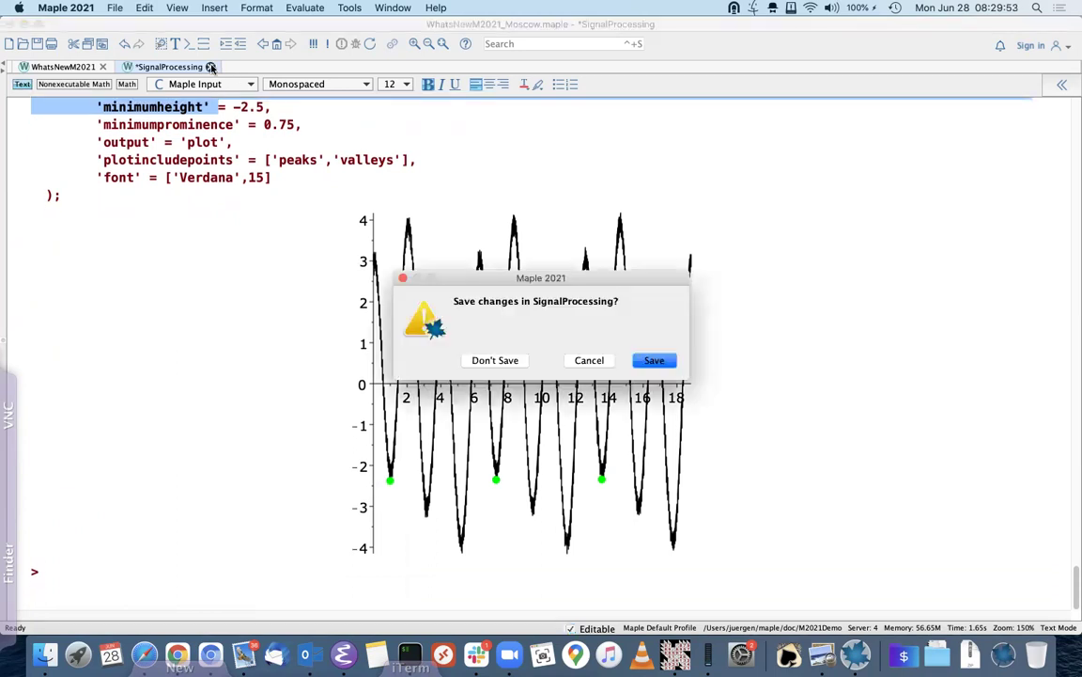
{"action": "left_click", "coordinate": [495, 362]}
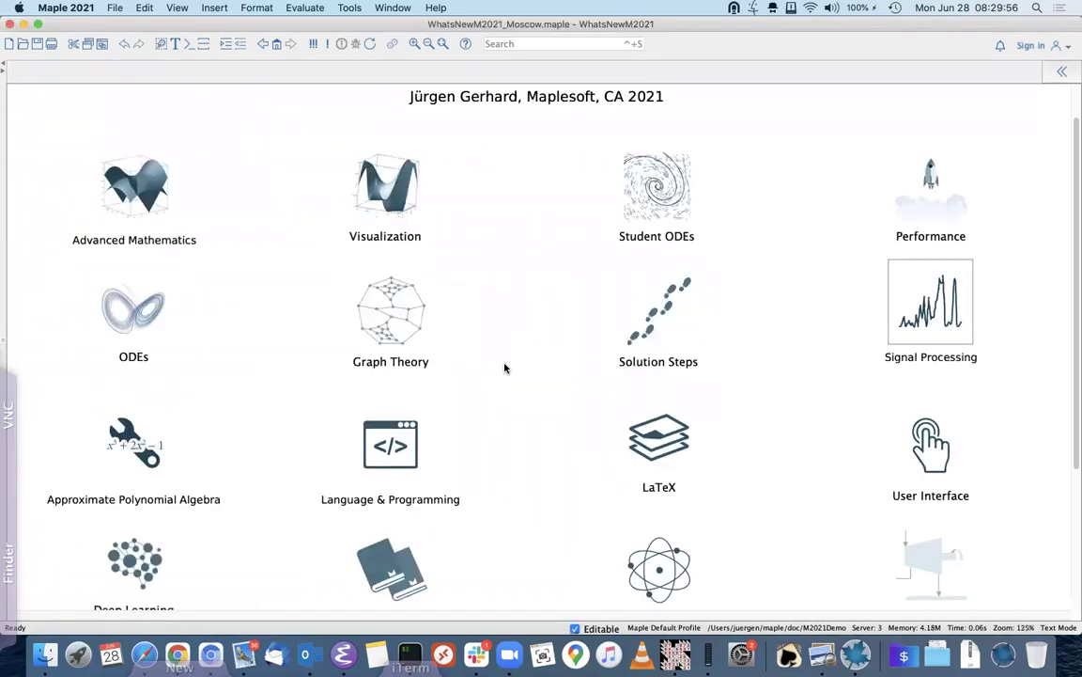
{"action": "left_click", "coordinate": [127, 449]}
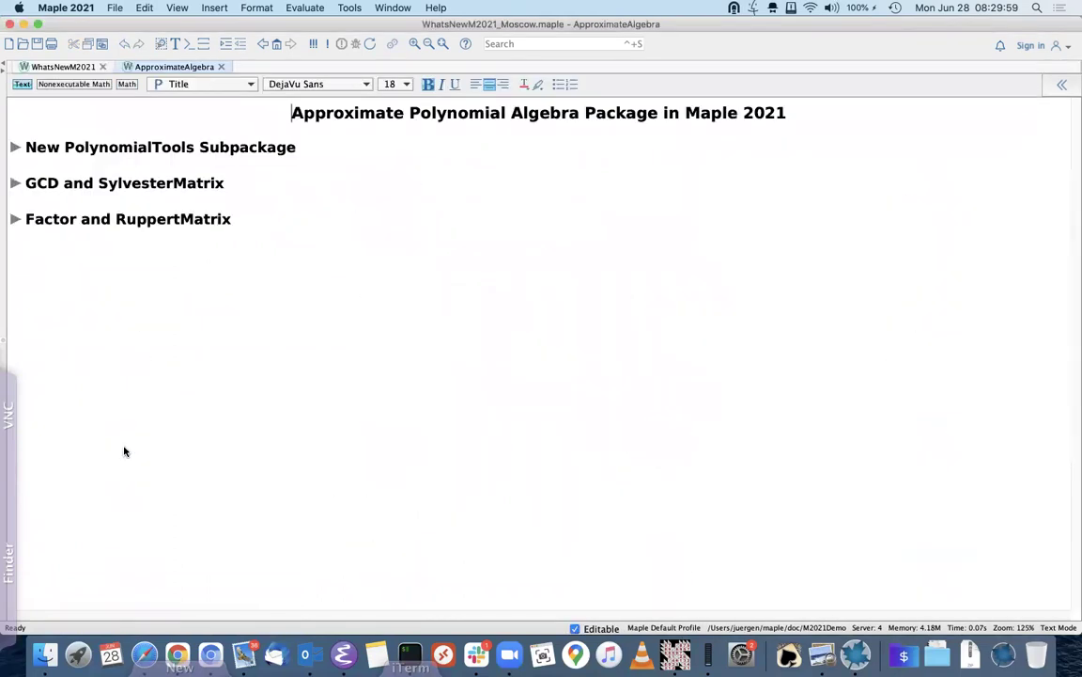